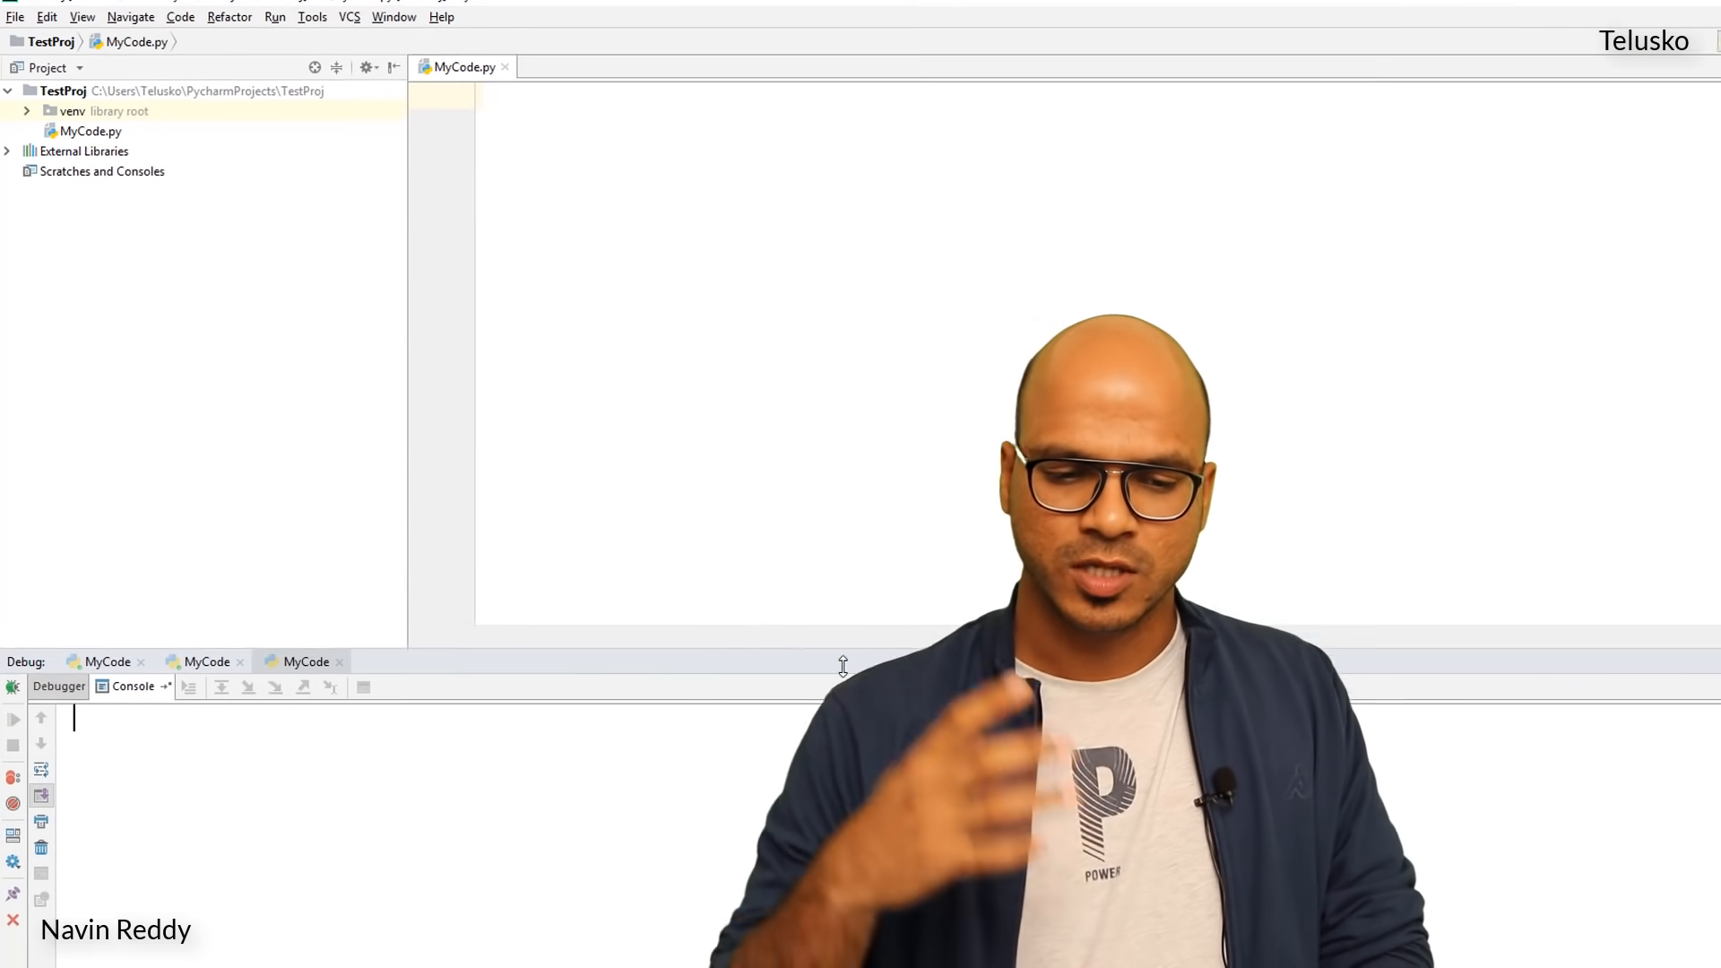
Define x = ['navin', 65, 2.5] with print(x) and run MyCode to show the list.
click(929, 258)
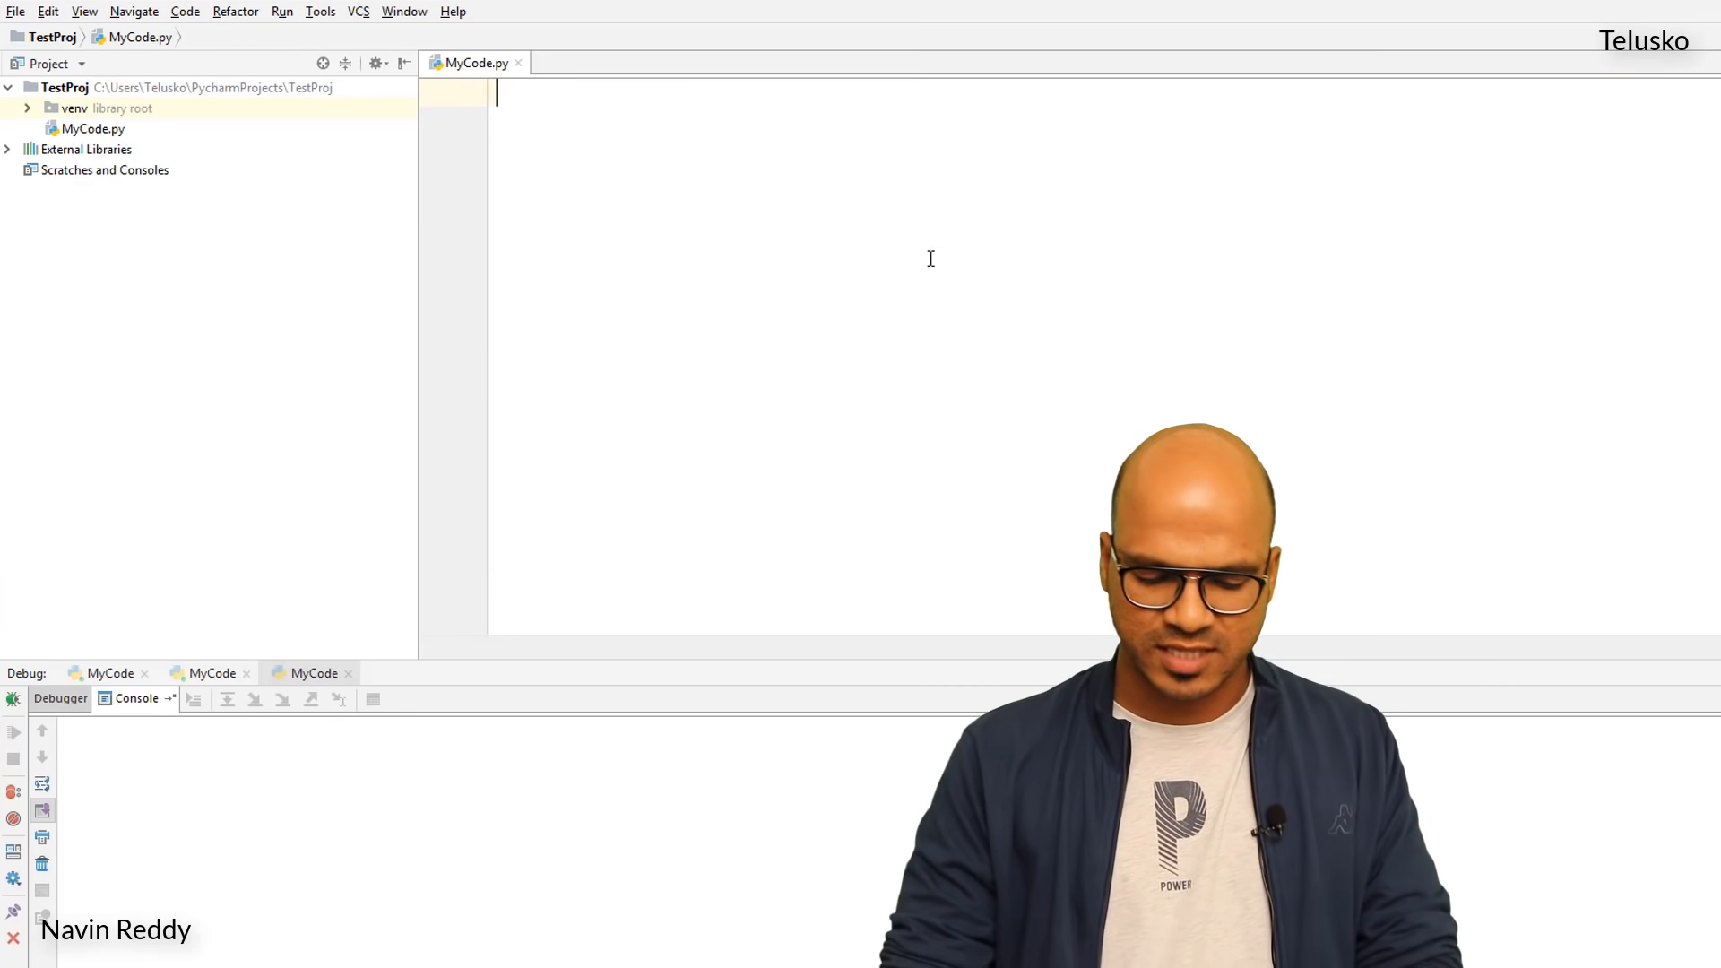
text(x = [)
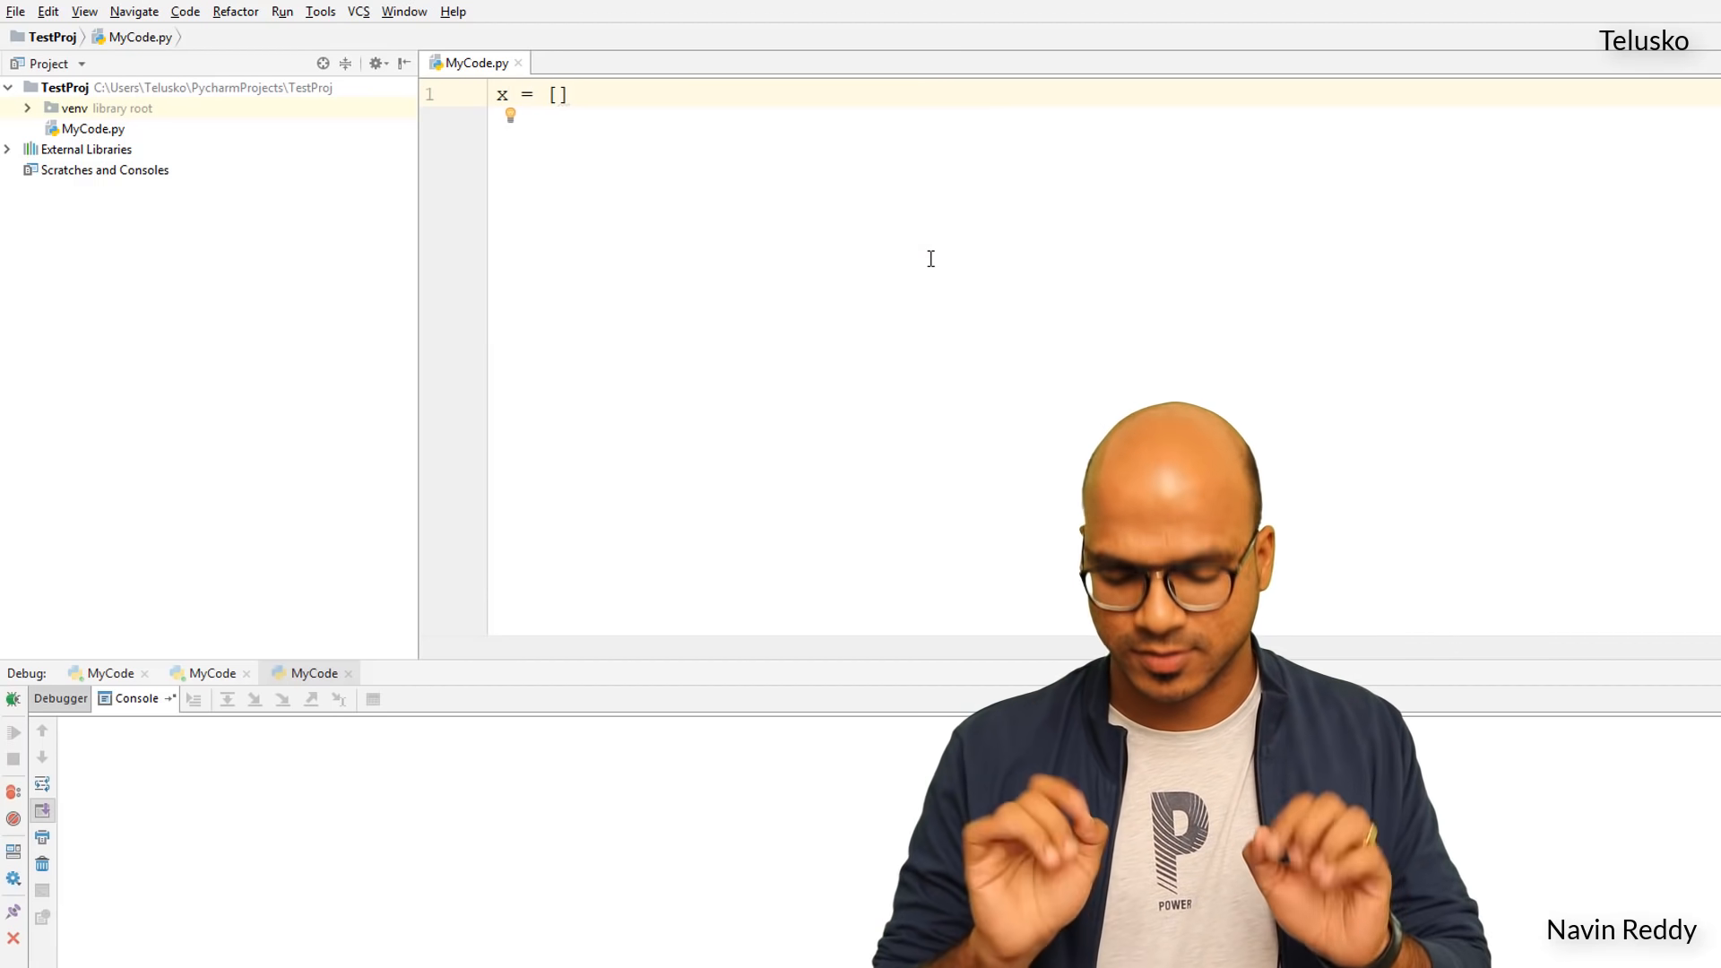
text('navin',65,2.5)
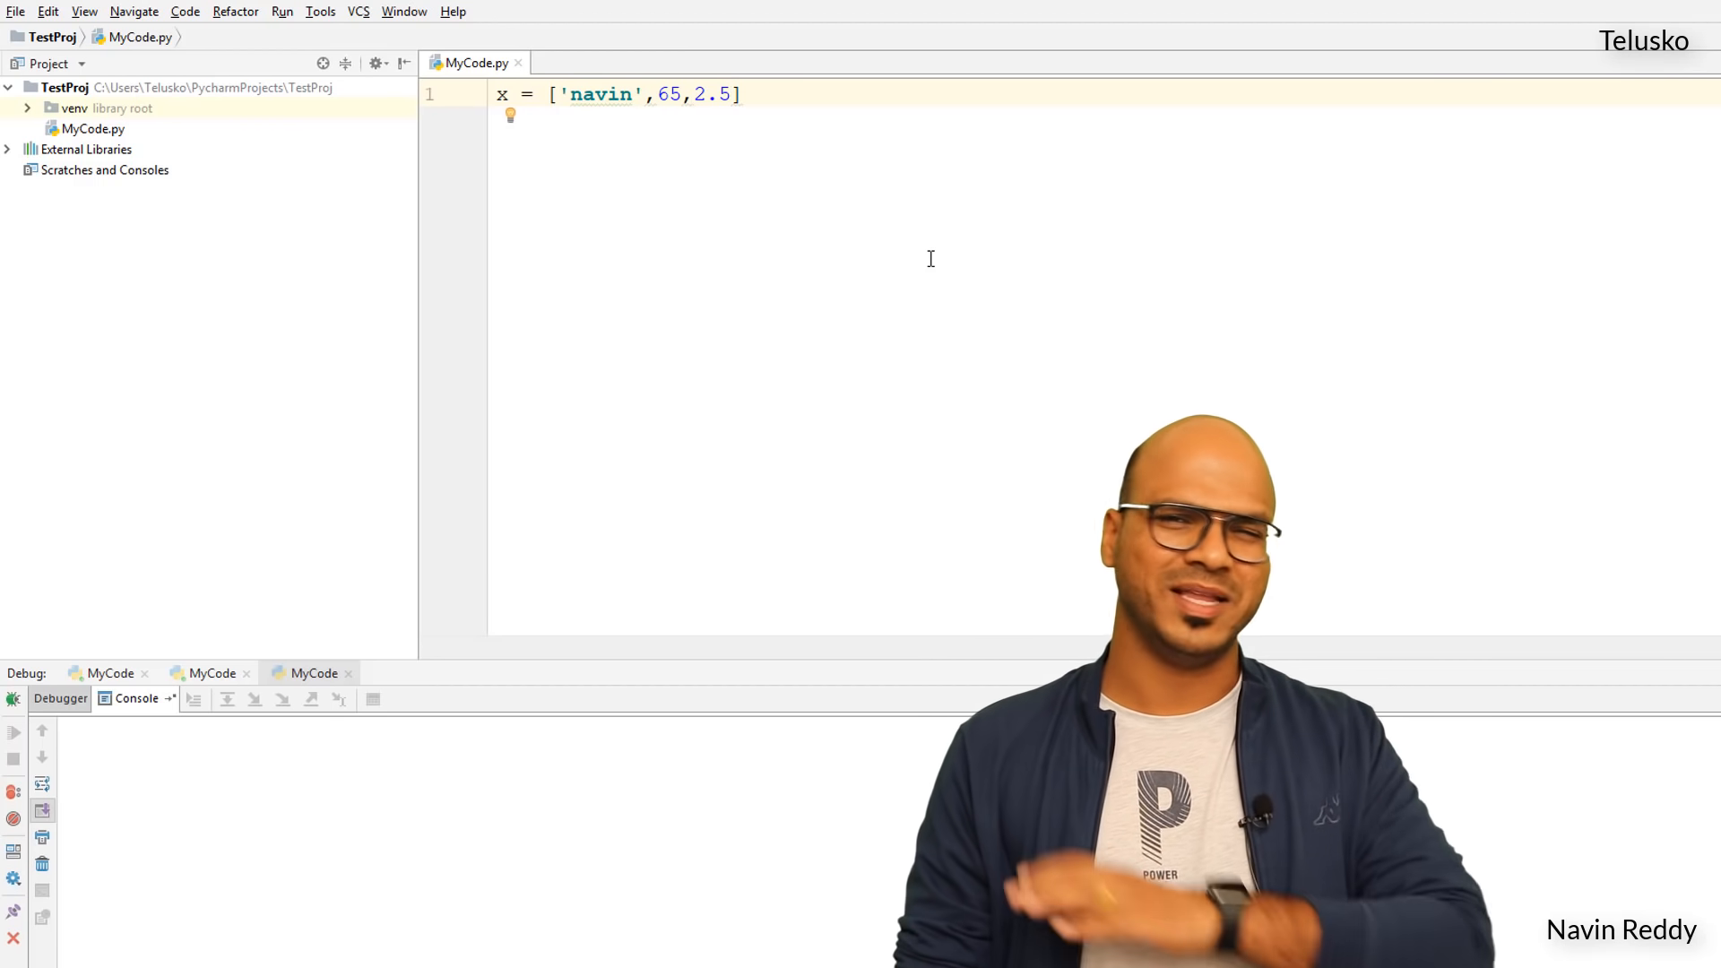
key(Right)
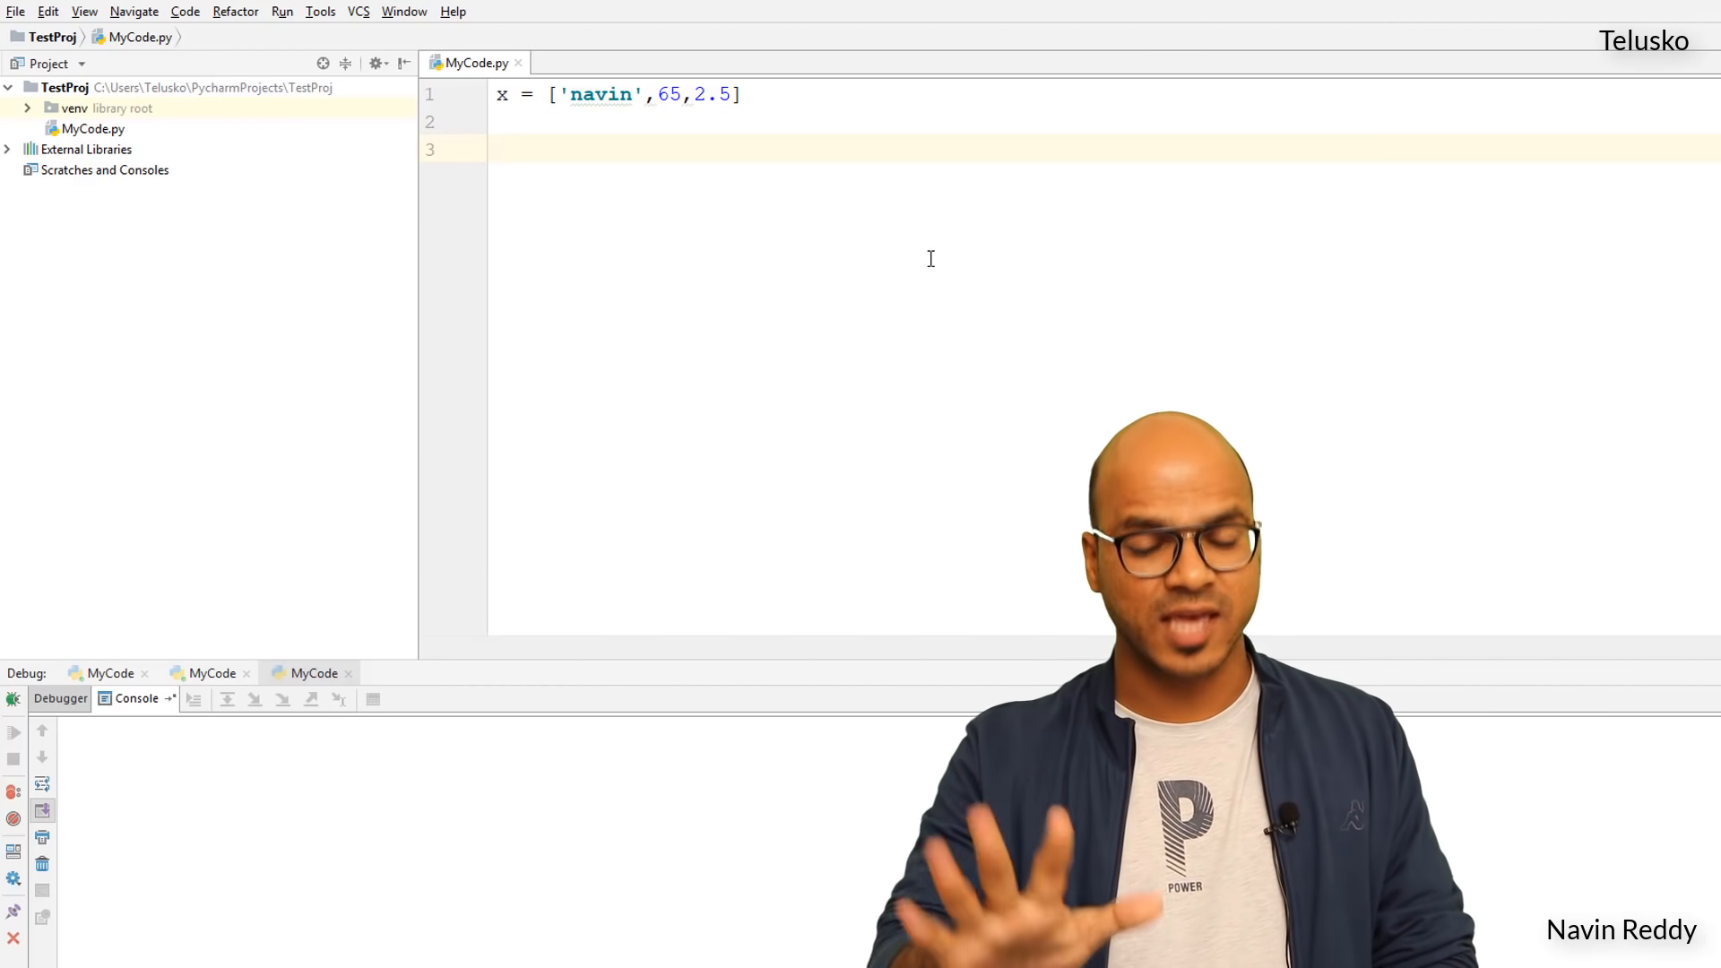
text(print(x)
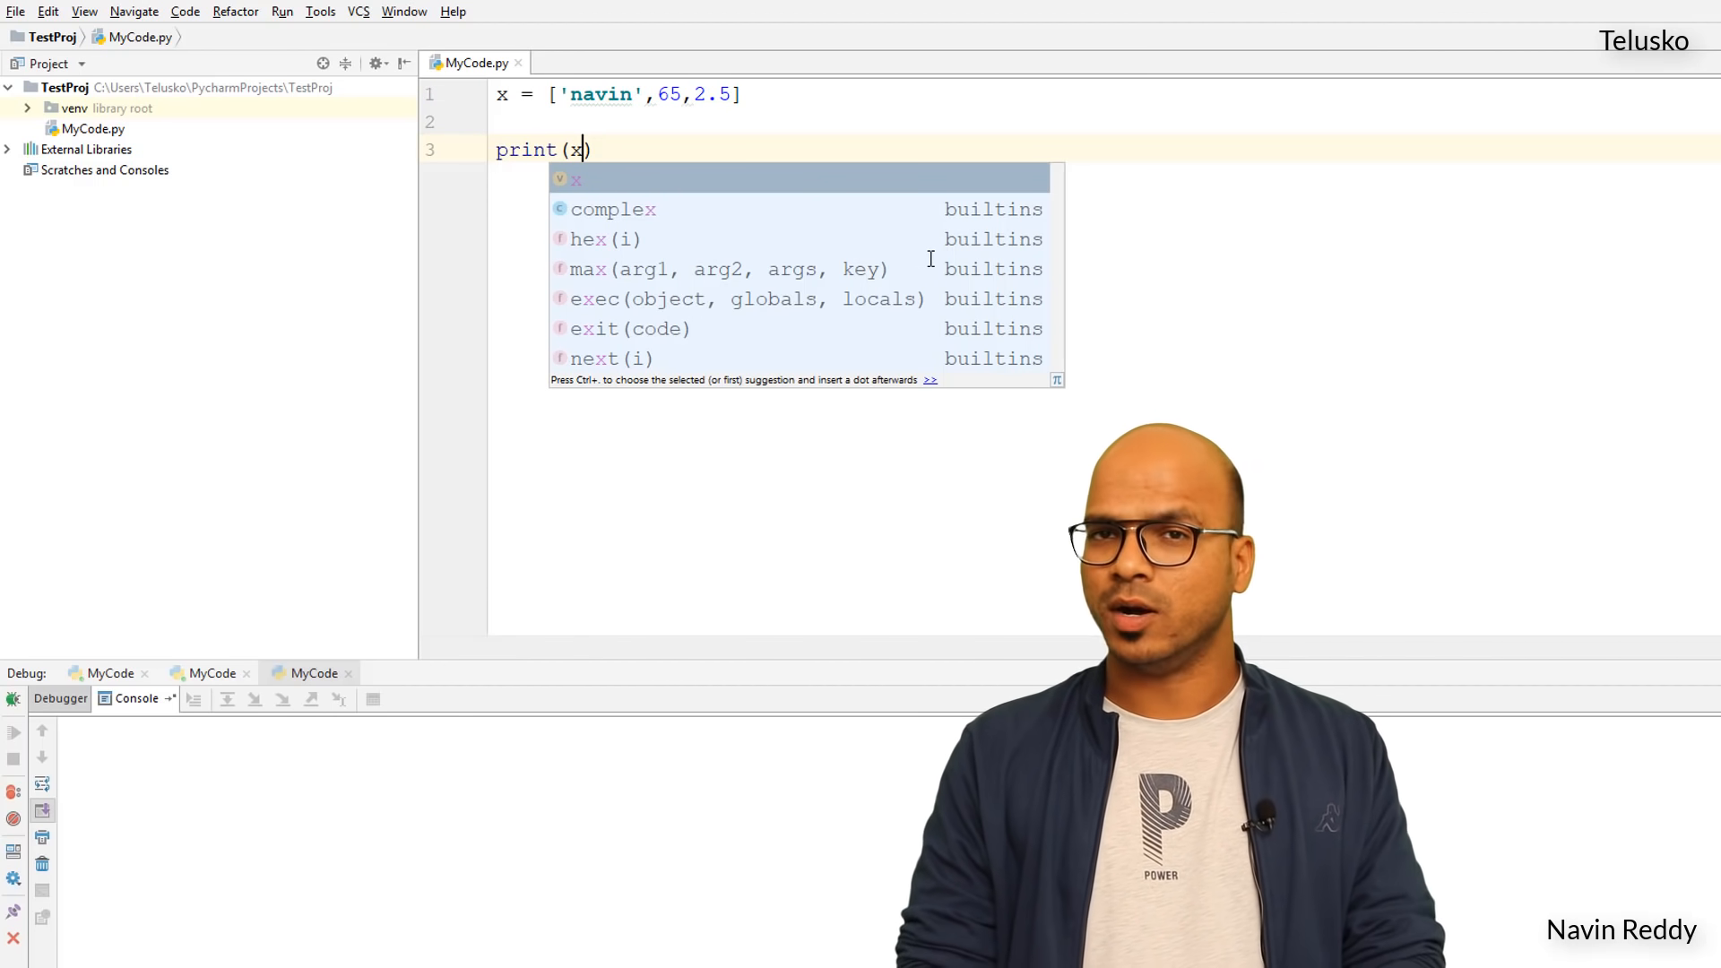
key(Right)
key(ctrl+shift+F10)
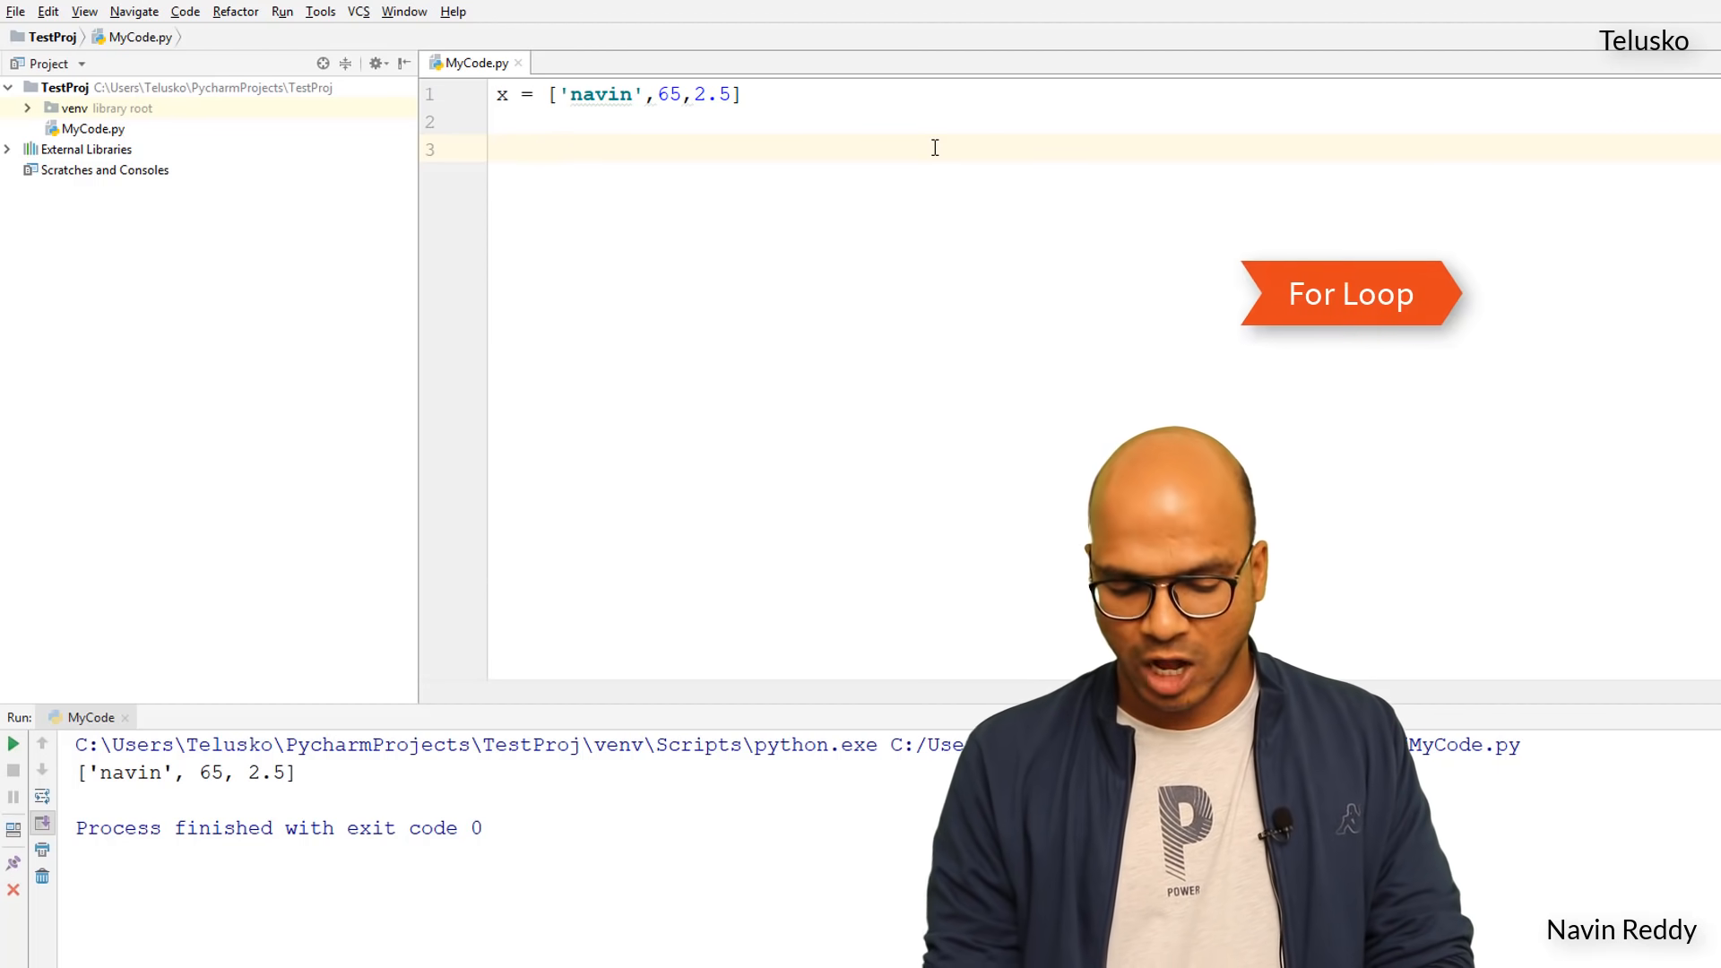
text(for )
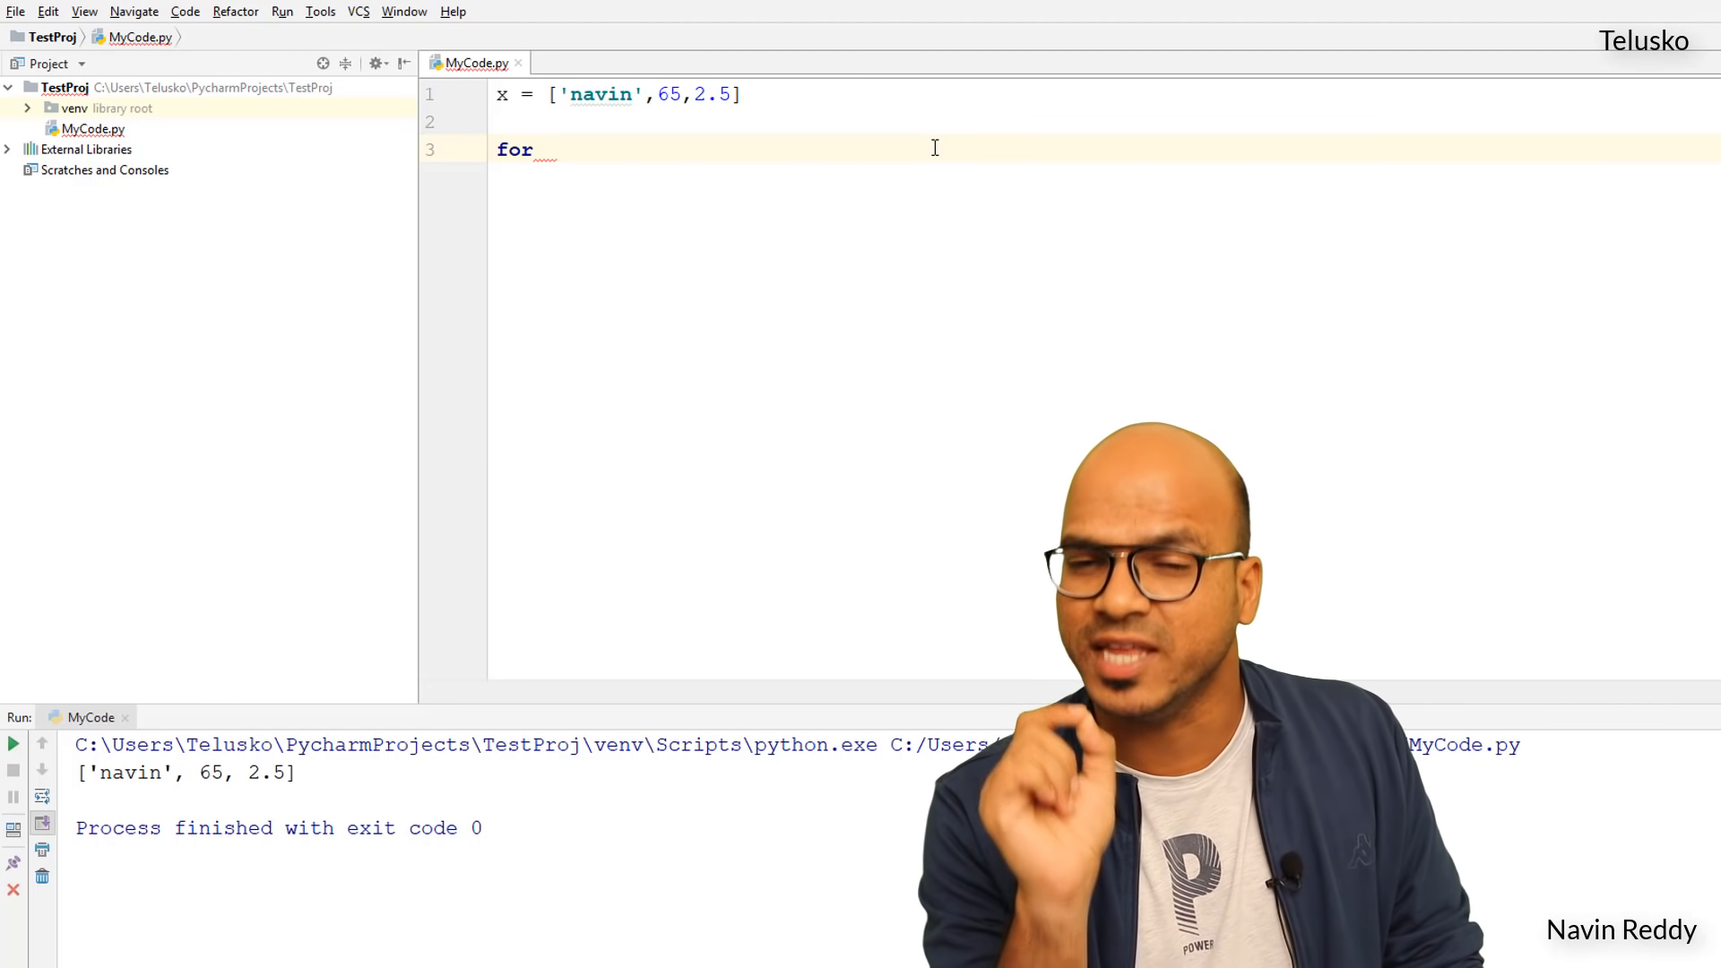
text(i)
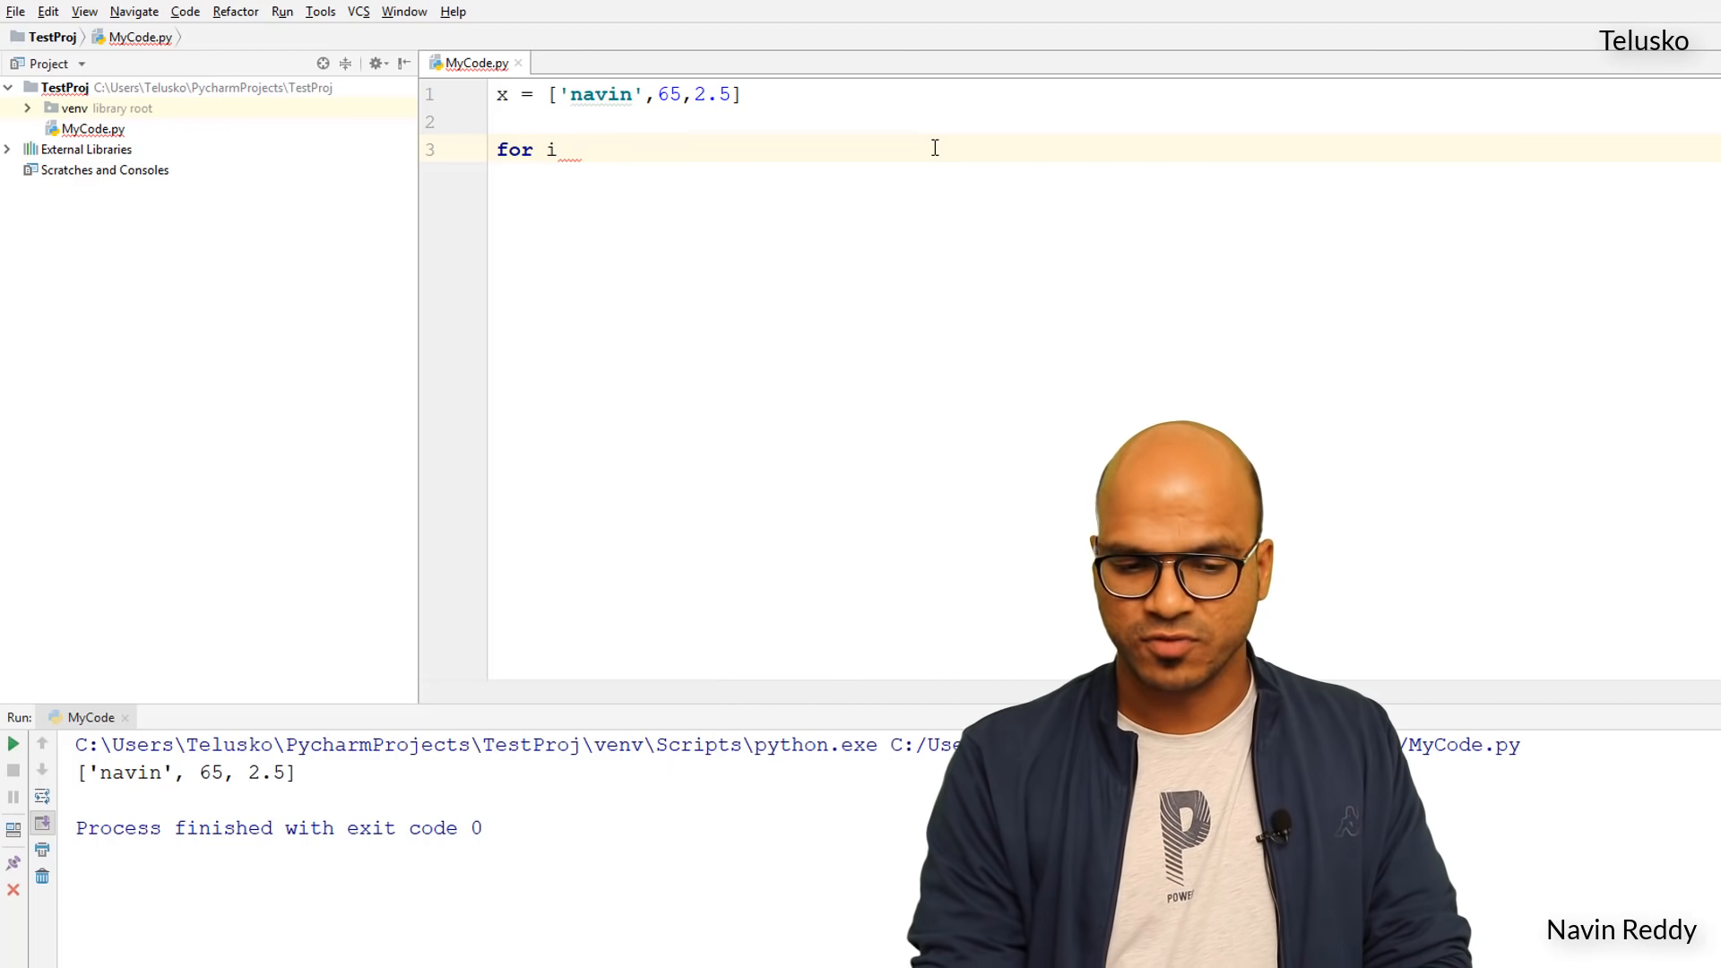
text(in x)
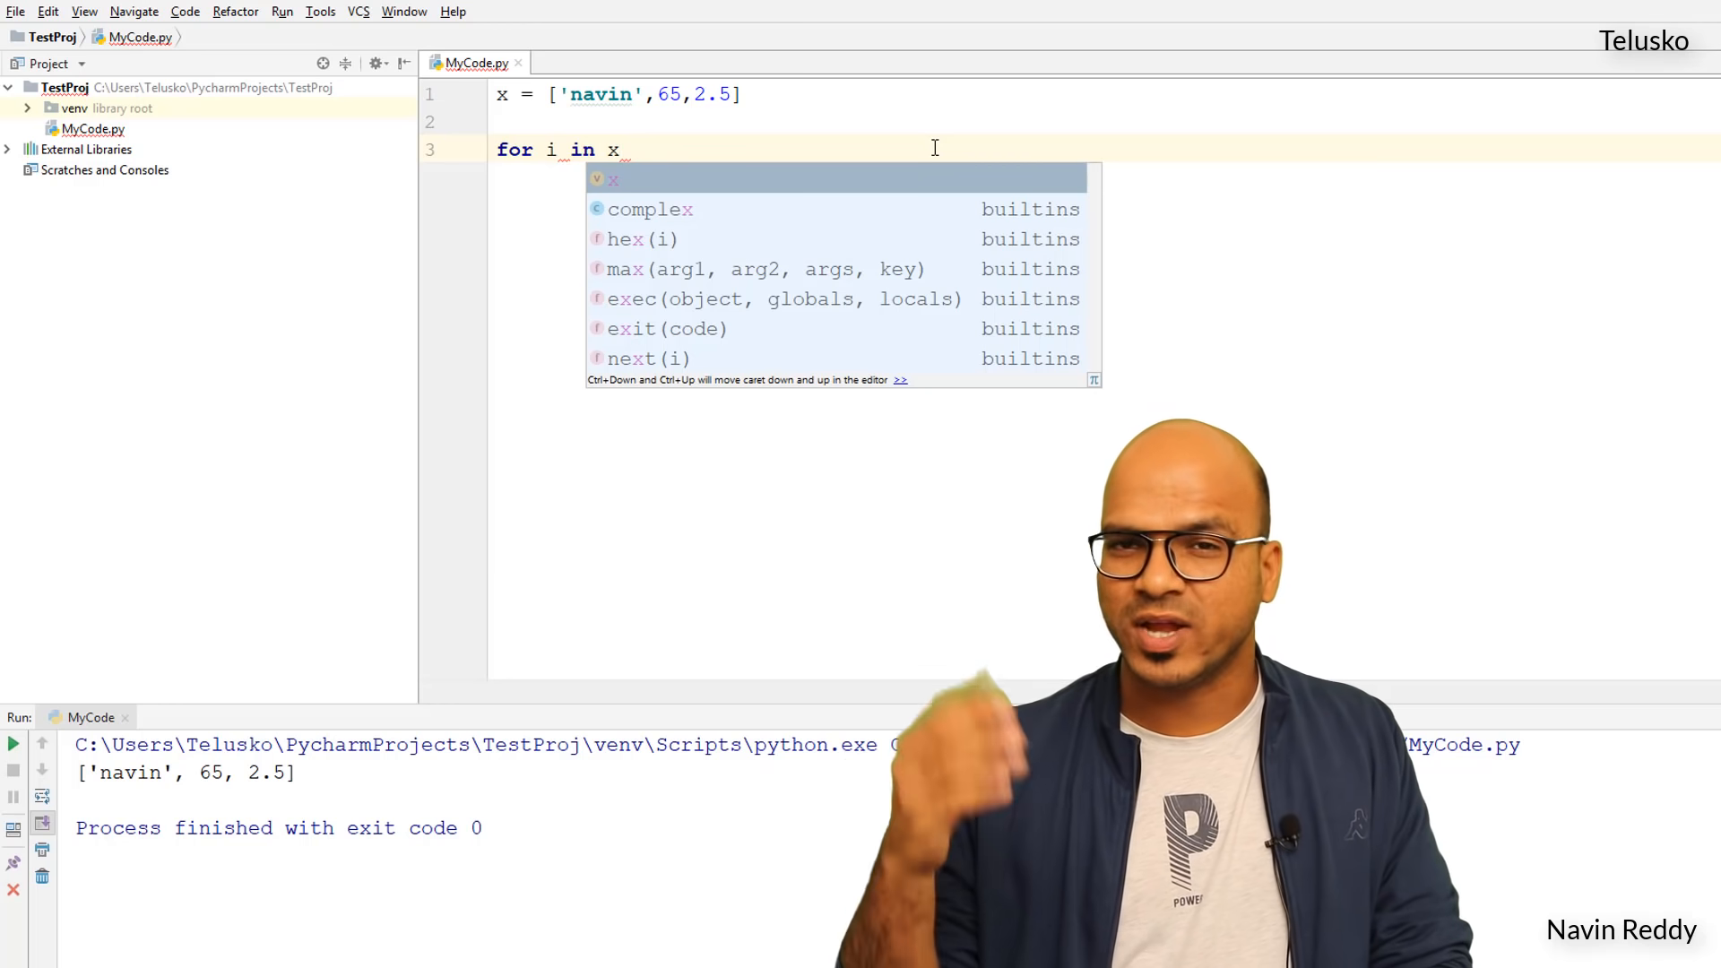
text(:)
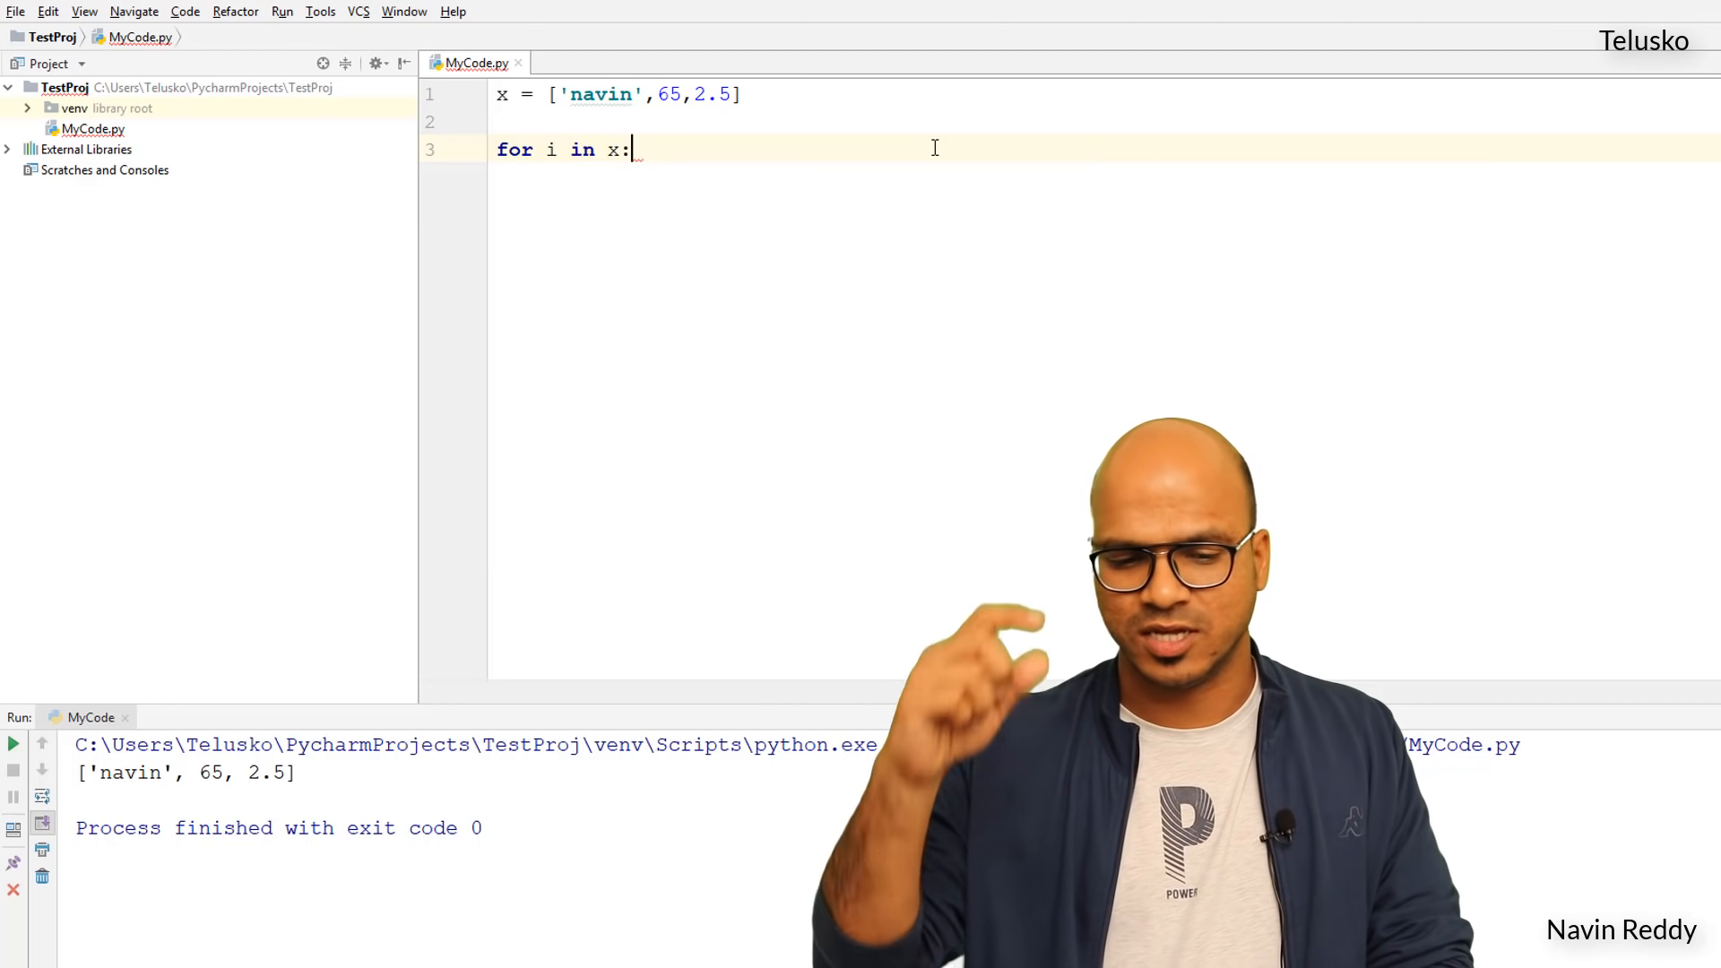
Write a for i in x: loop whose body is print(i).
key(Return)
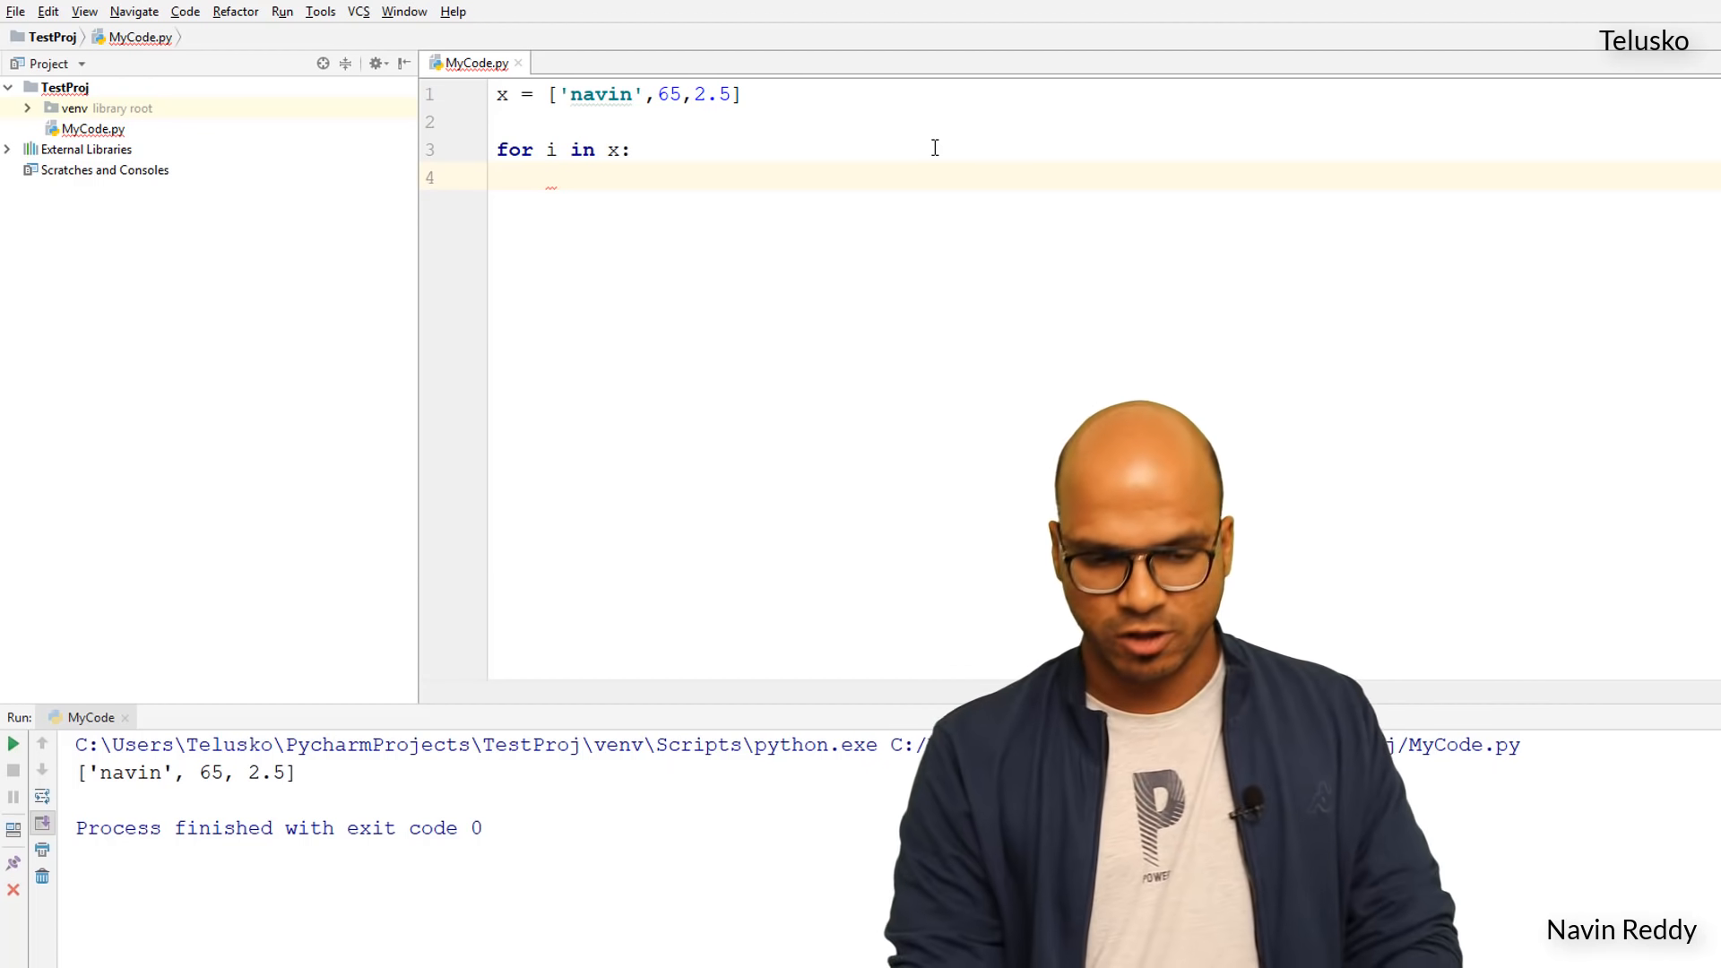
text(print(i)
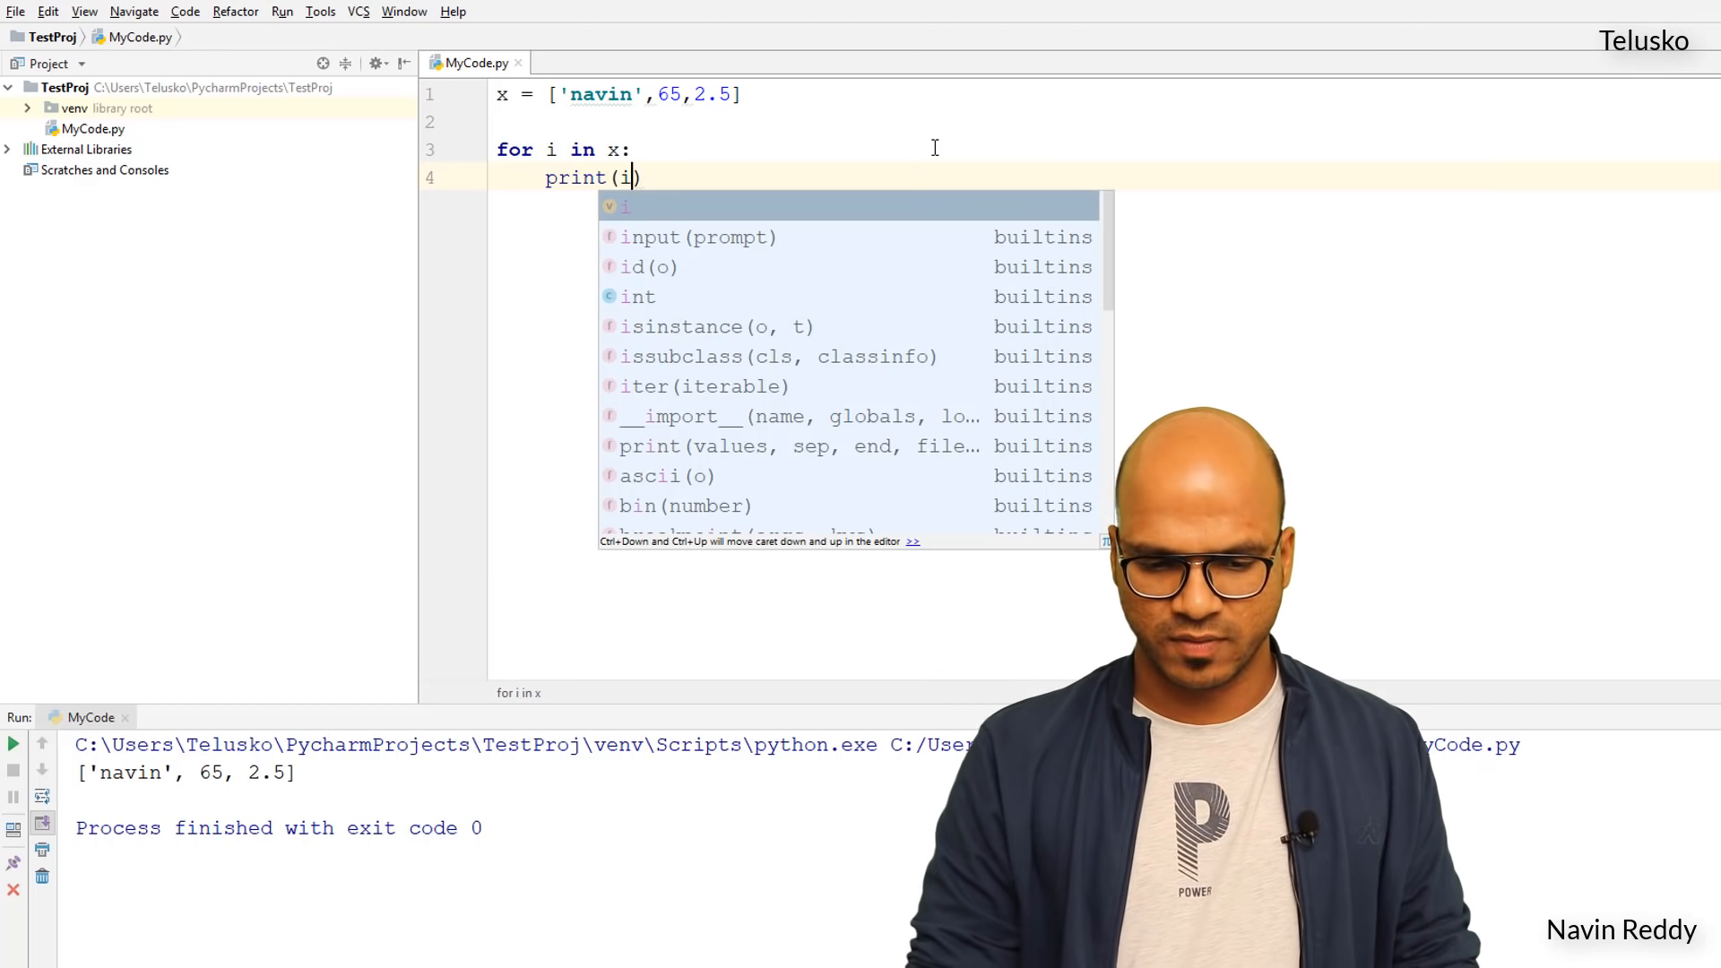
click(1046, 128)
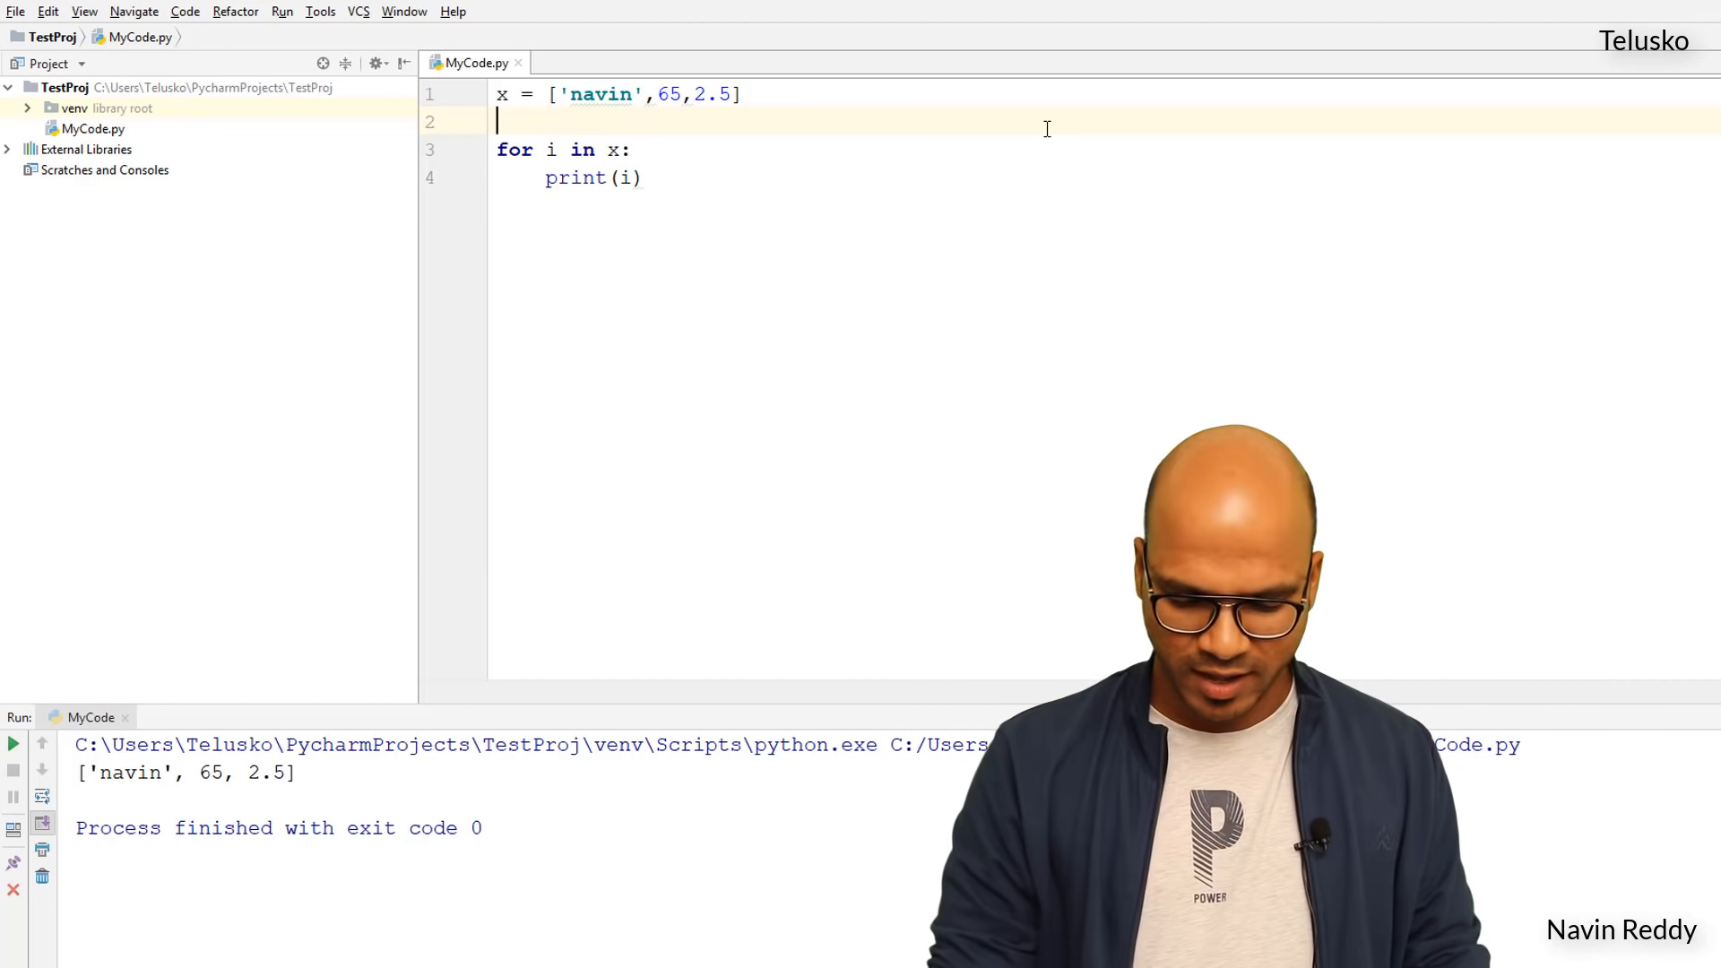
Replace the list with the string 'NAVIN', rerun to print N, A, V, I, N, and set a breakpoint on line 1.
key(shift+F10)
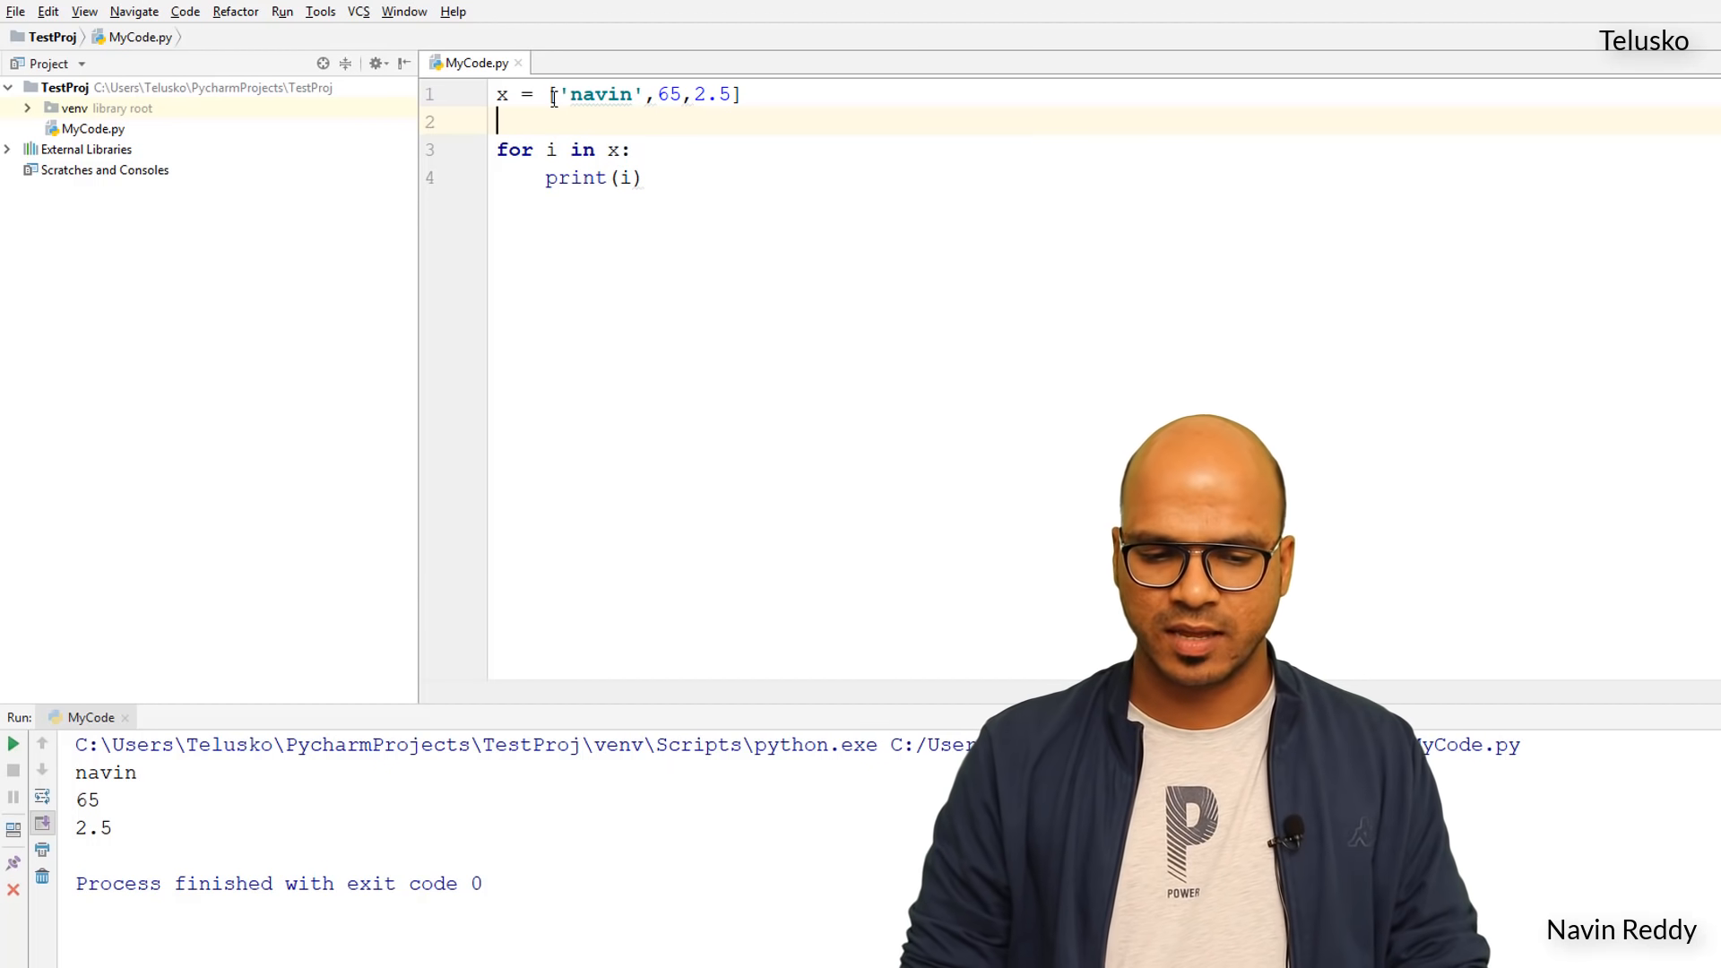
drag(550, 94, 769, 104)
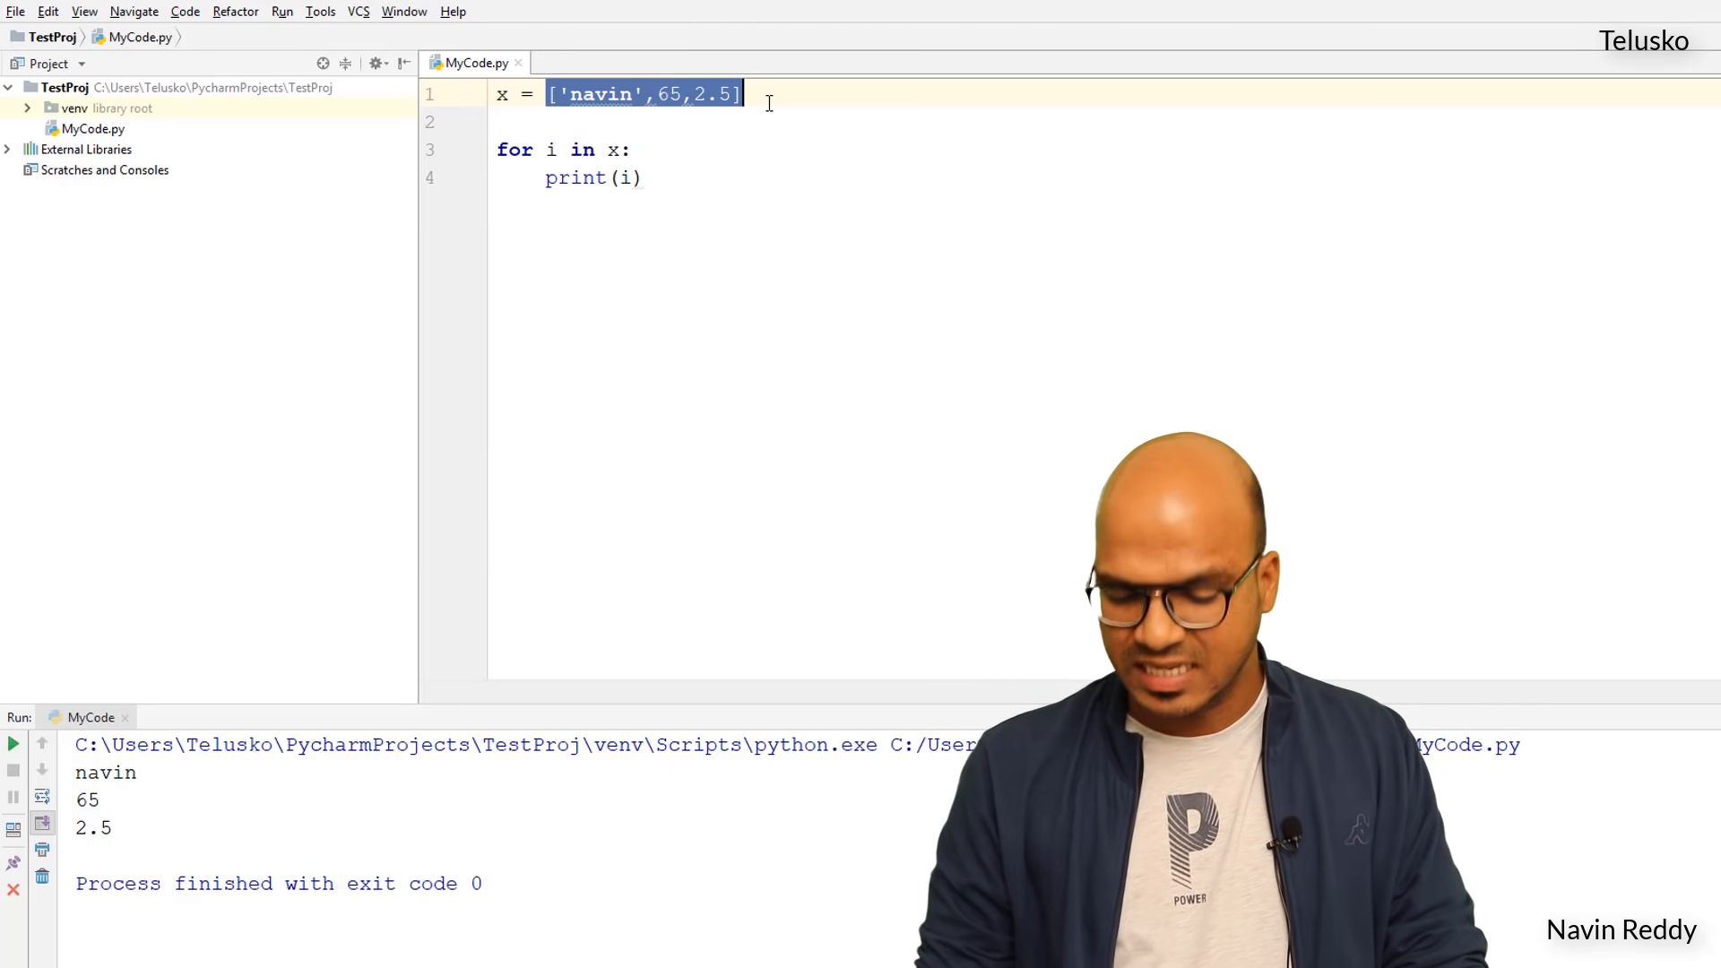
text('NAVIN)
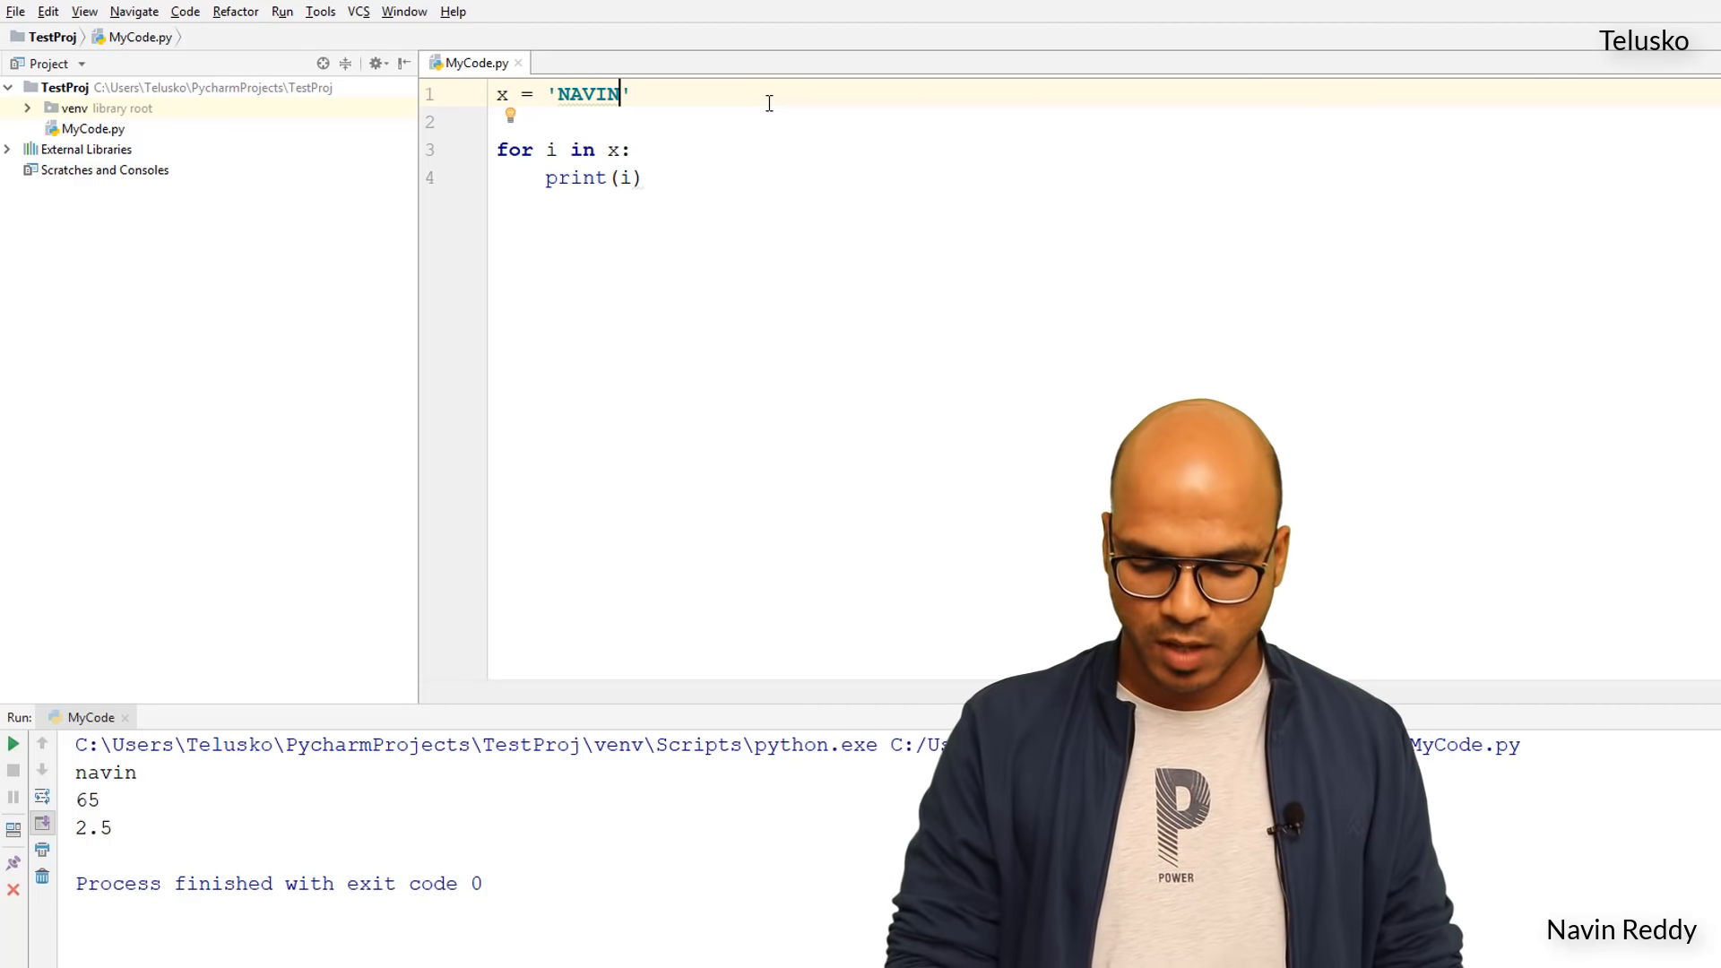
key(shift+F10)
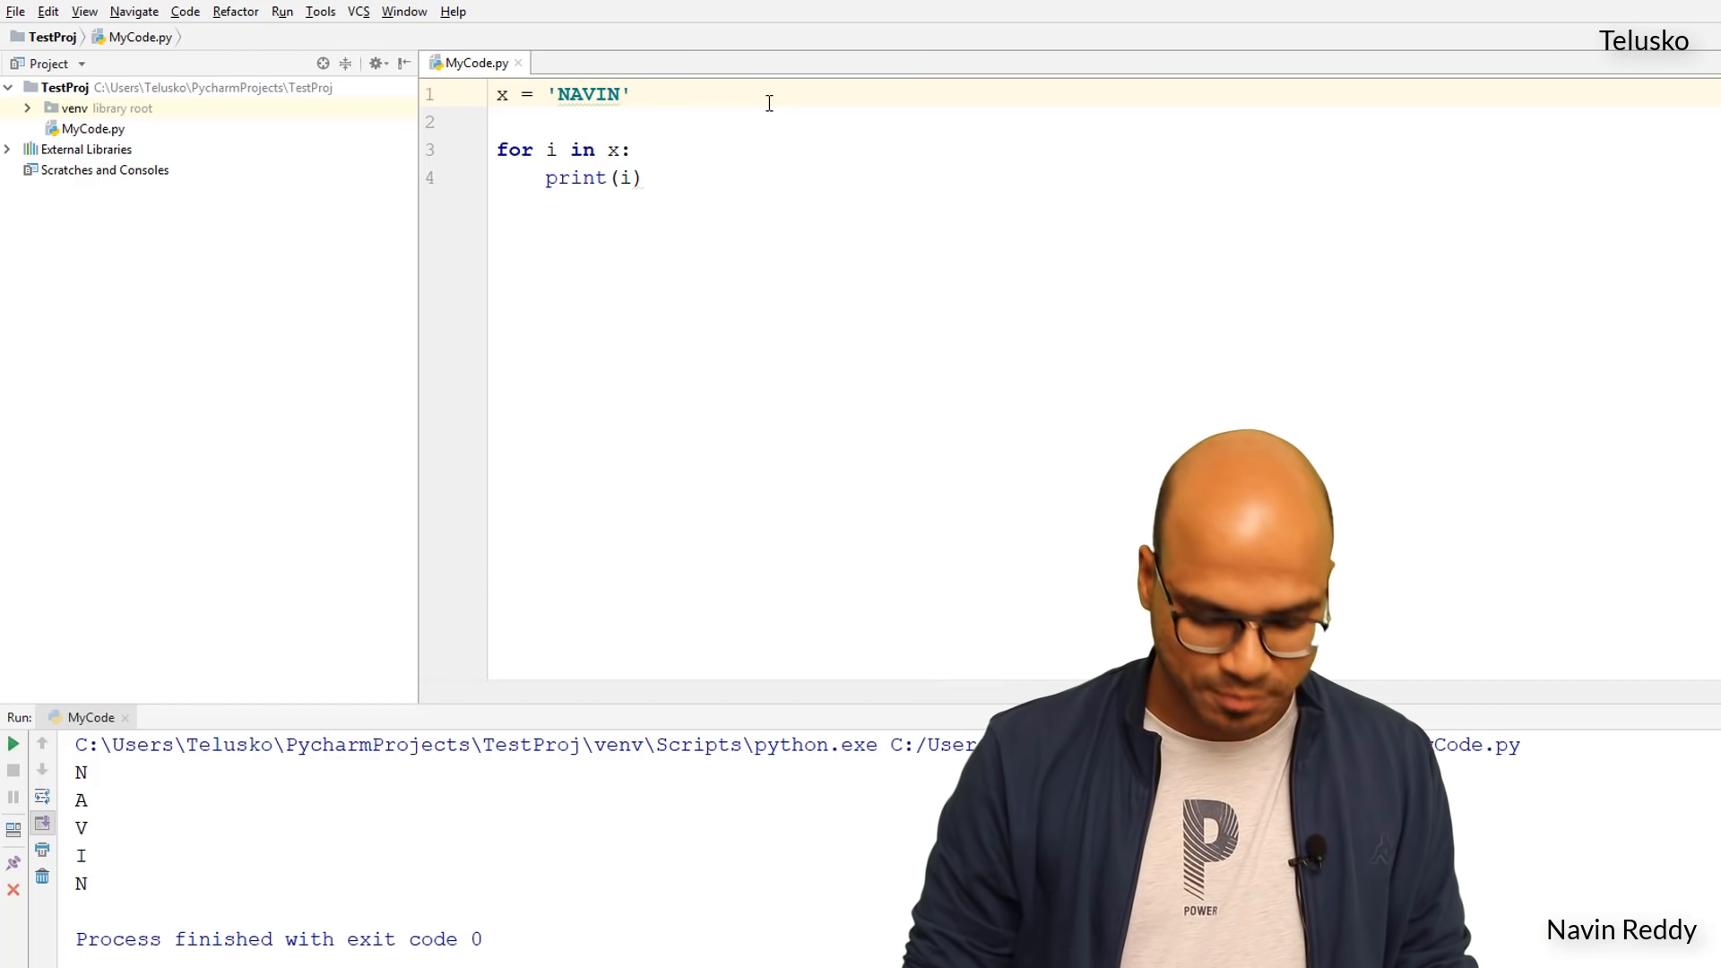
click(461, 94)
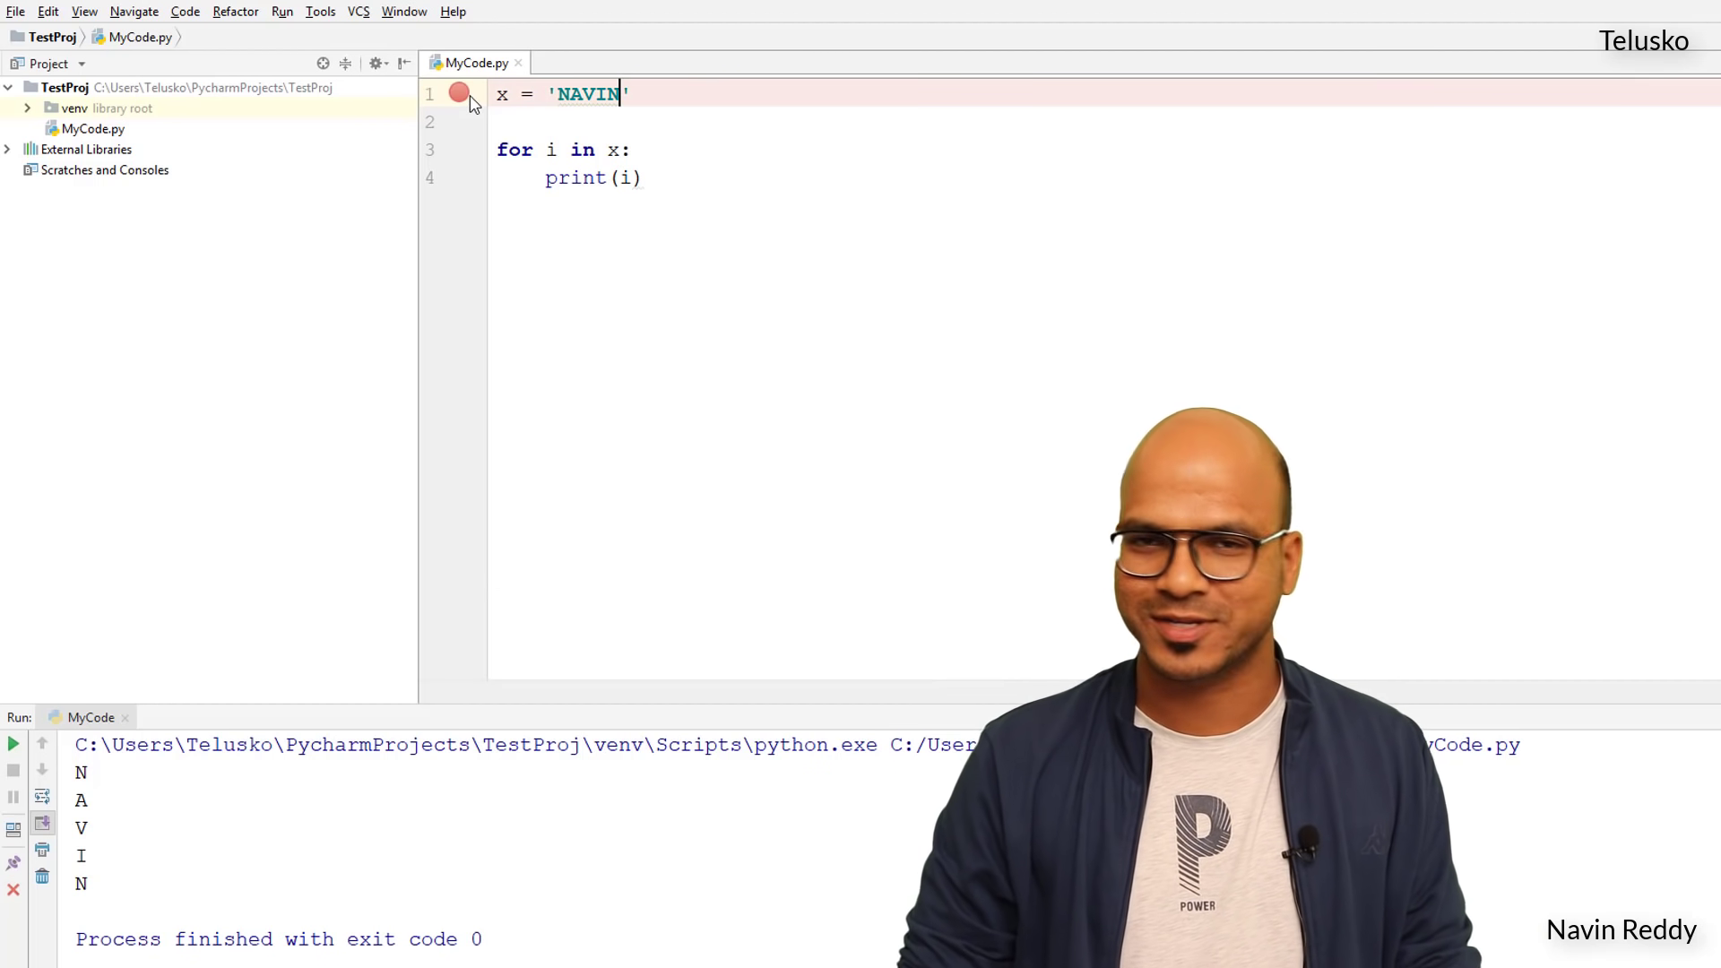
Debug MyCode and step over the loop iterations with F8 as i takes N, A, V.
right_click(638, 148)
click(756, 427)
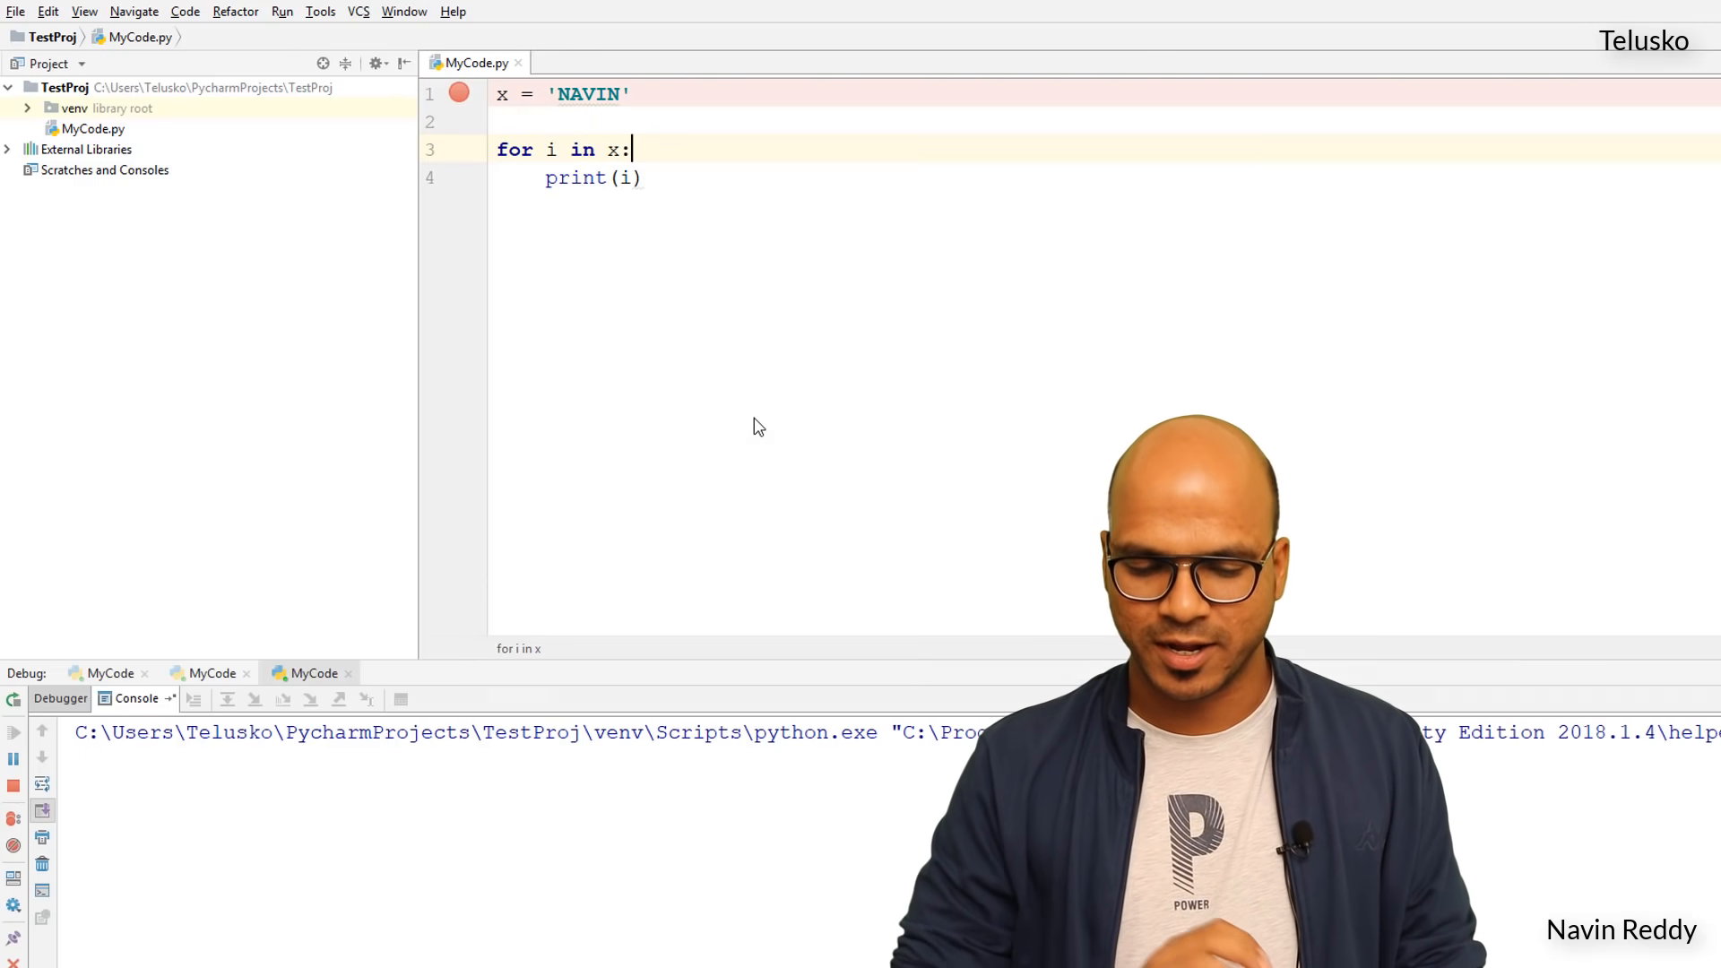
key(F8)
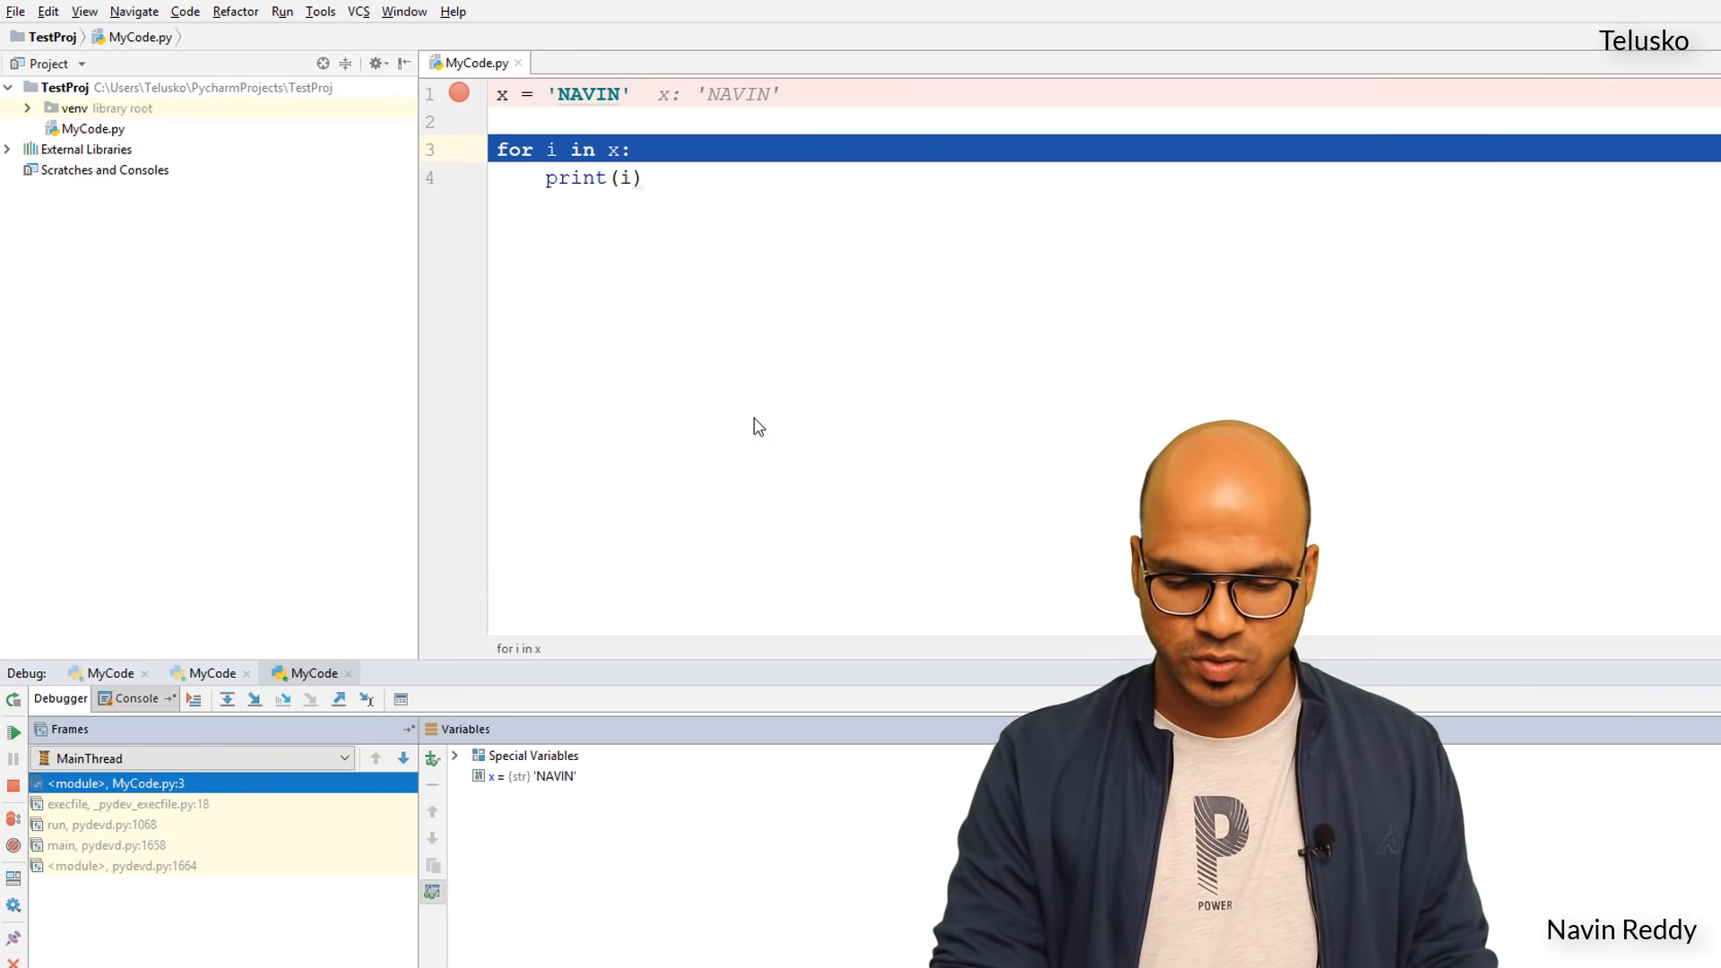
key(F8)
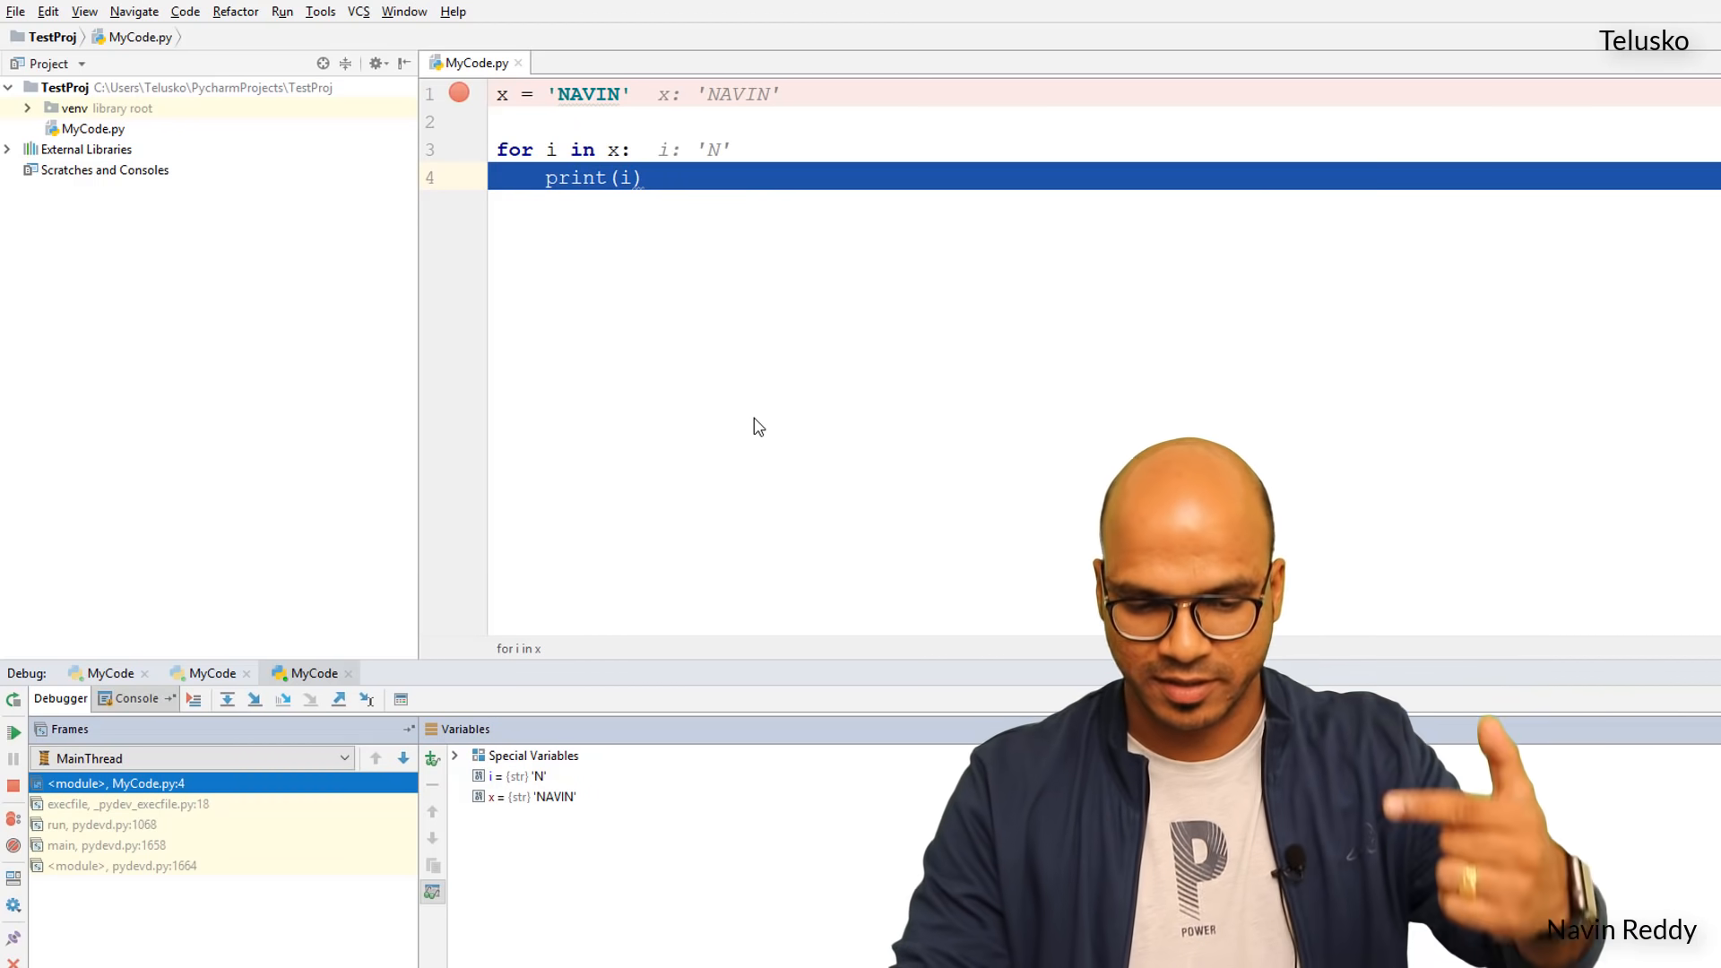
key(F8)
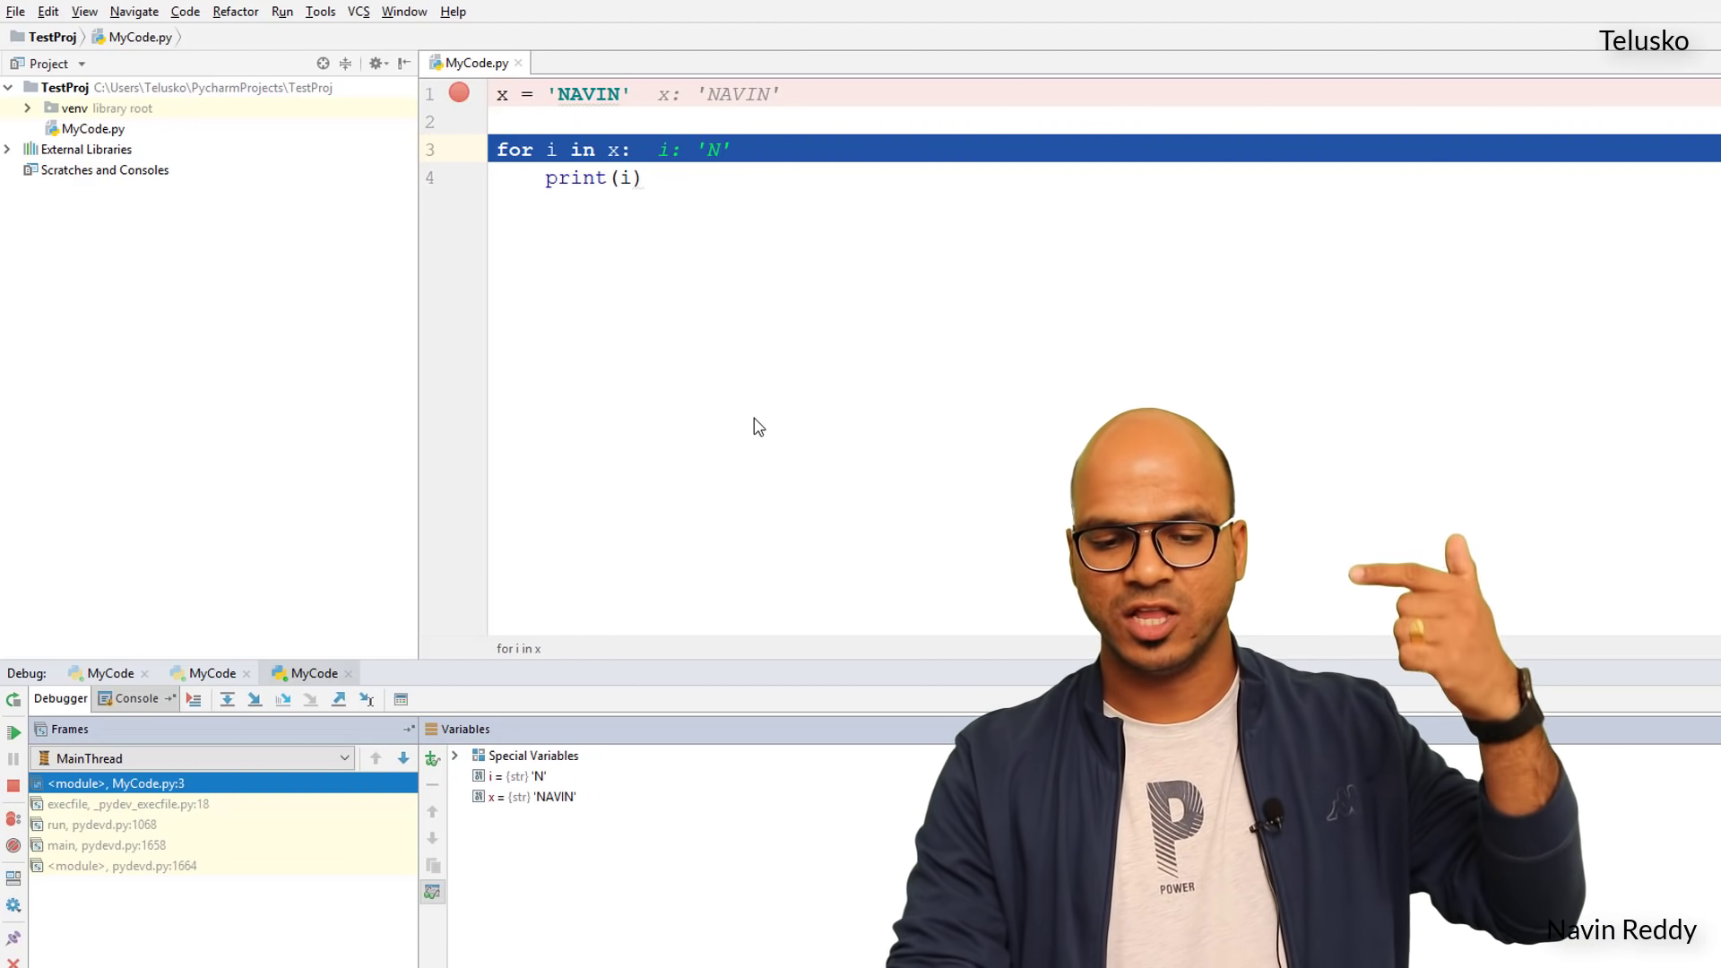
key(F8)
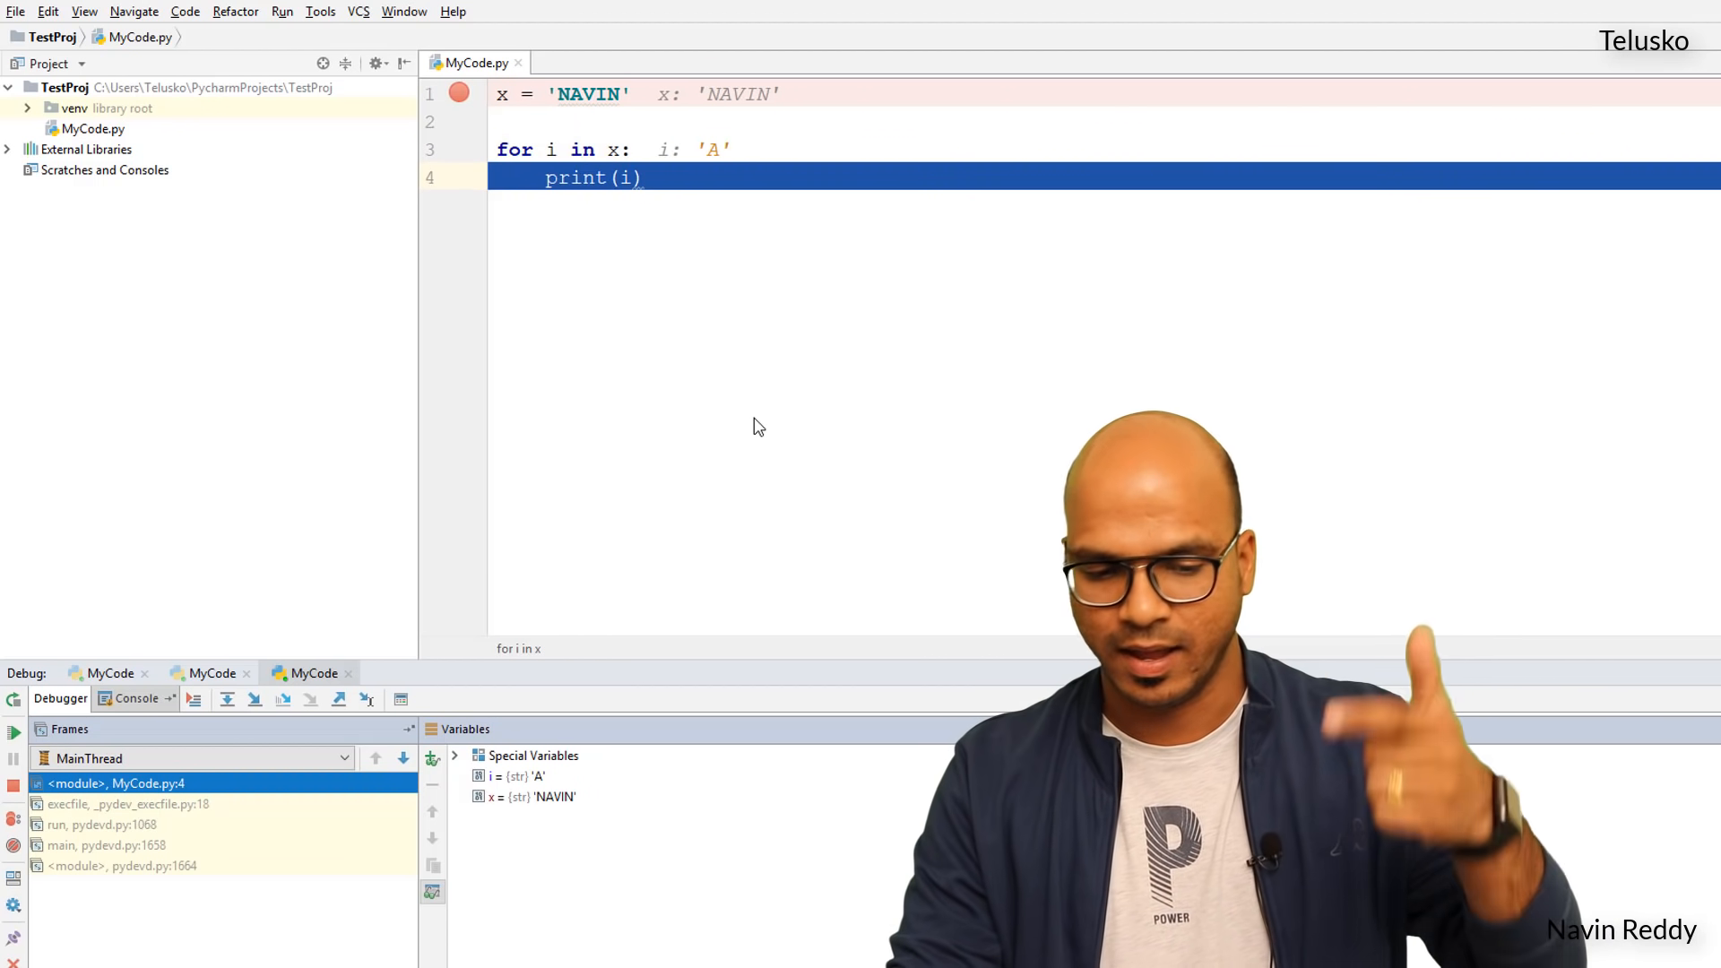
key(F8)
key(F8)
key(F8)
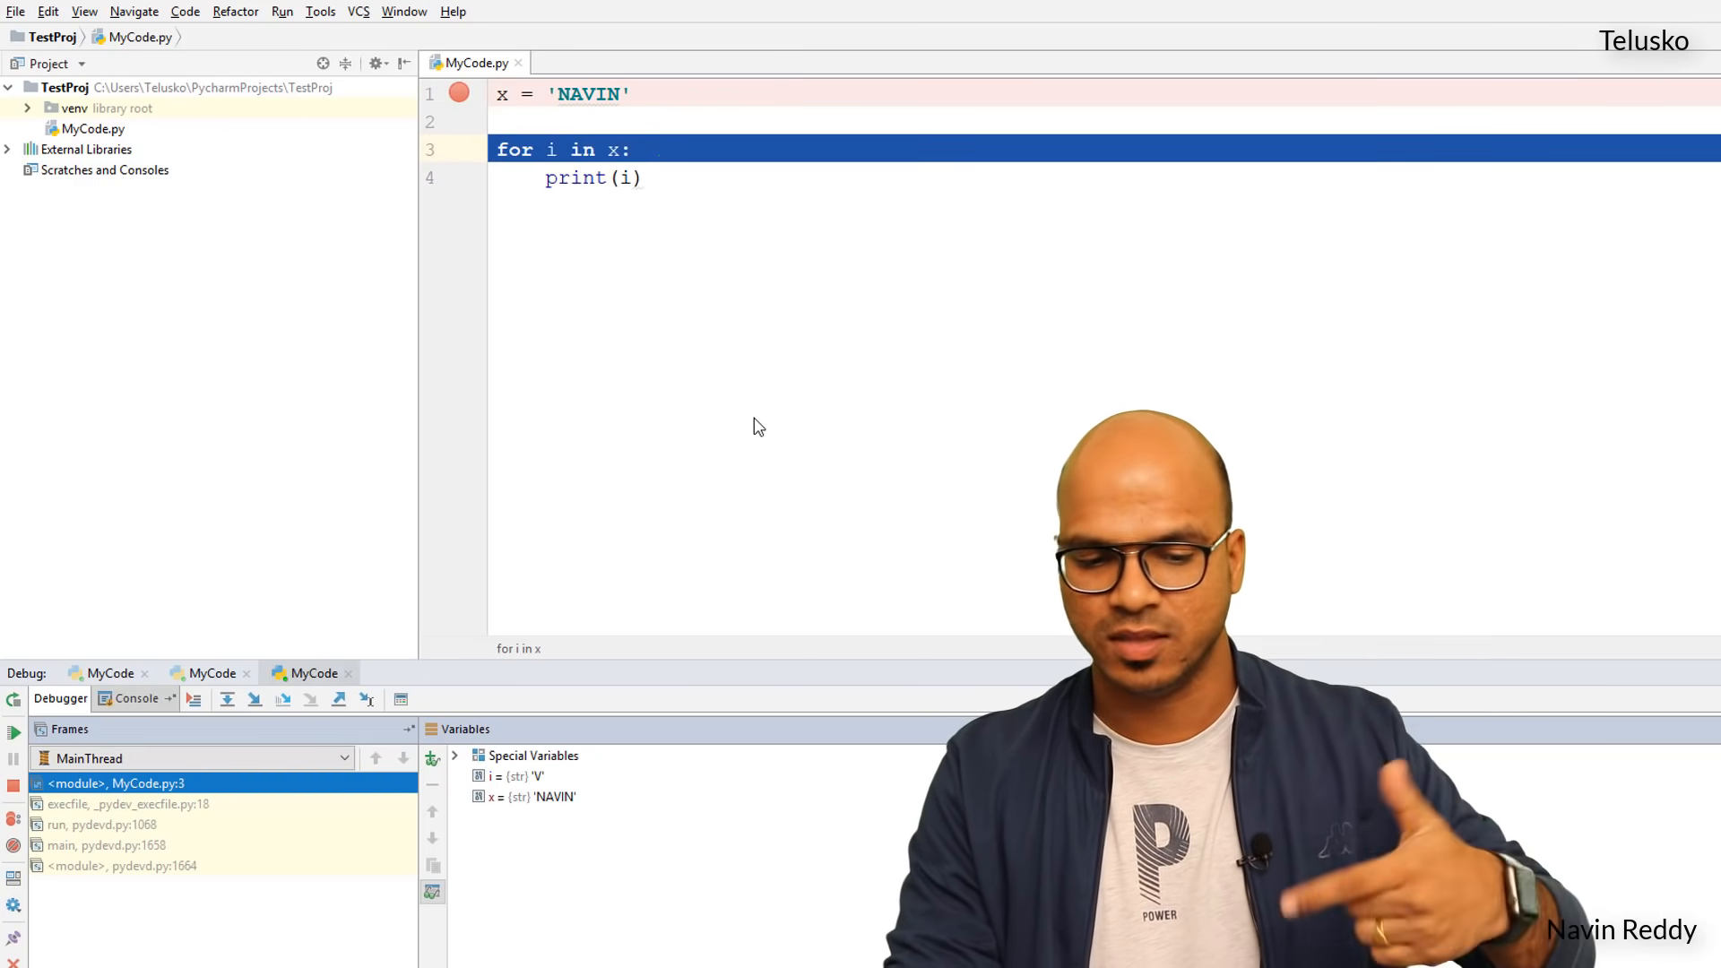
key(F8)
key(F8)
key(F8)
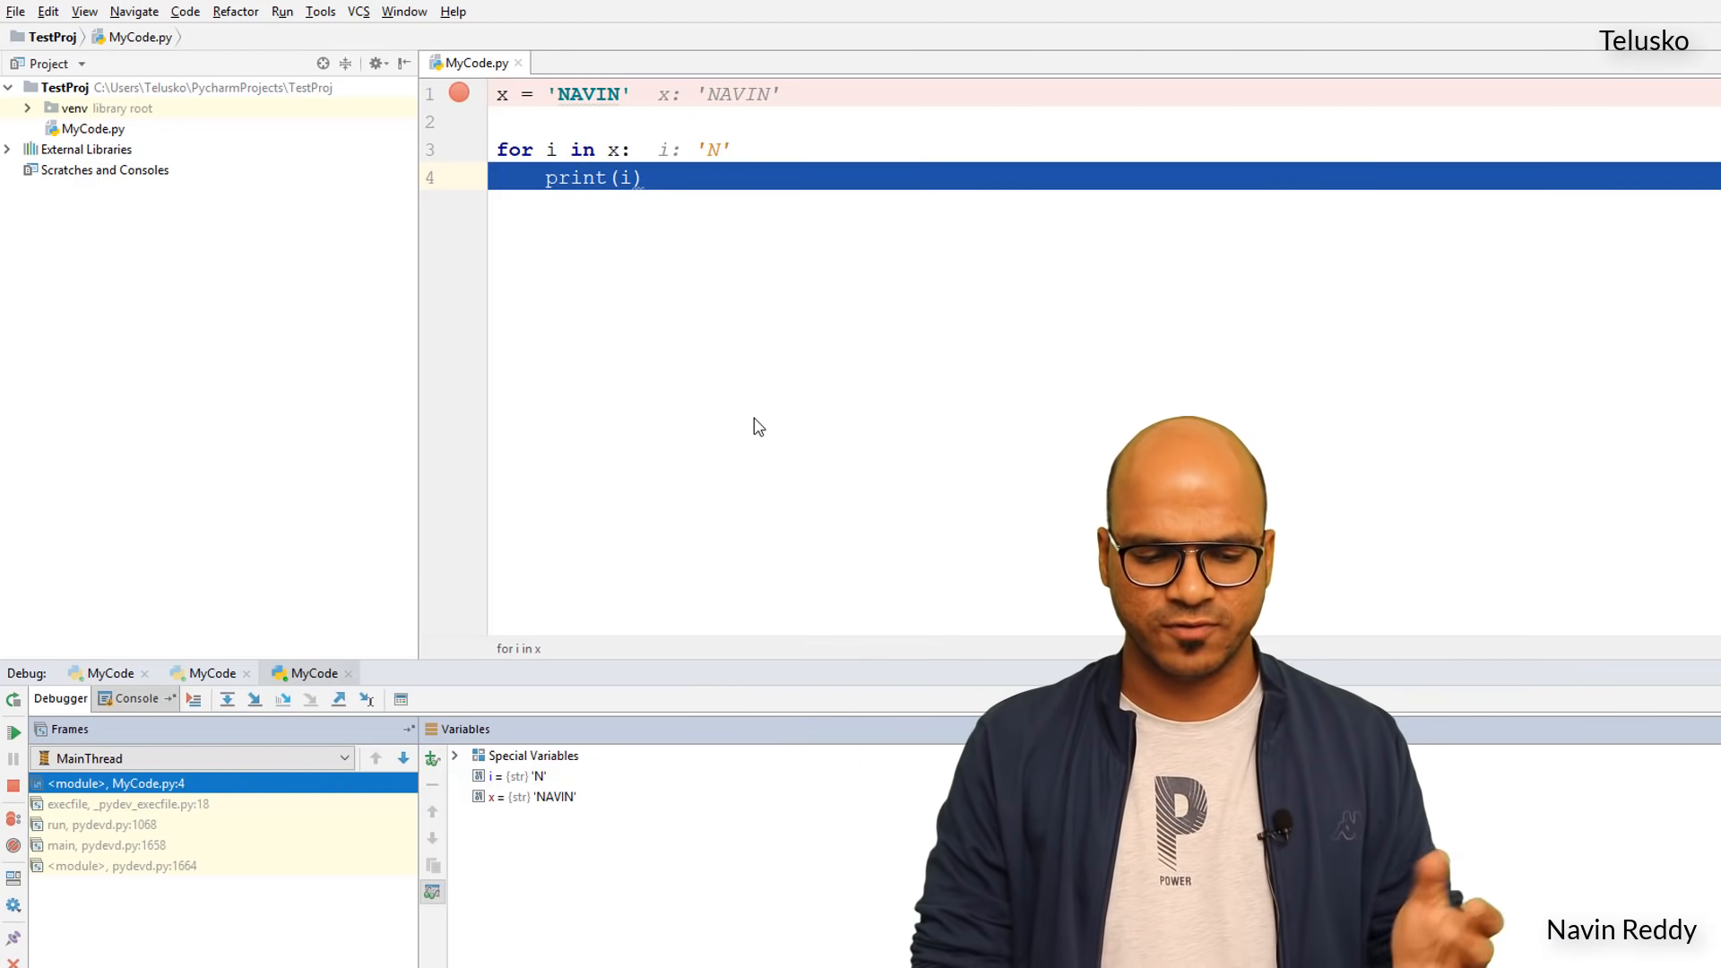
Show the debug Console output and step to the next loop iteration.
click(134, 699)
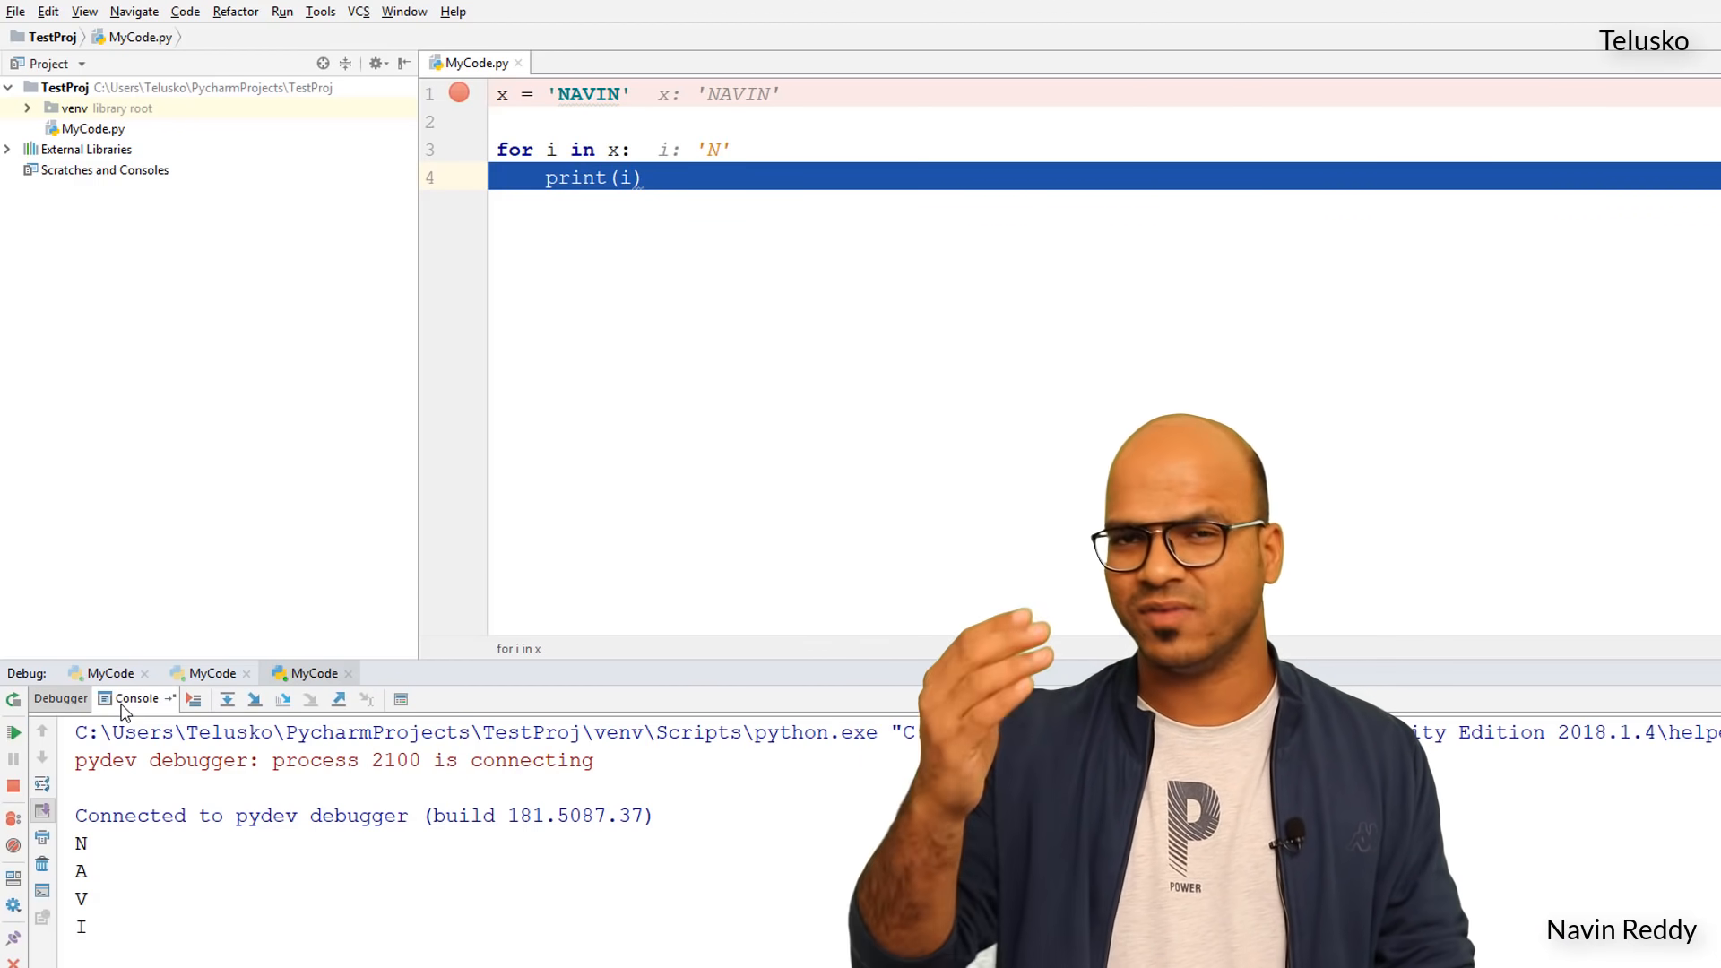
key(F8)
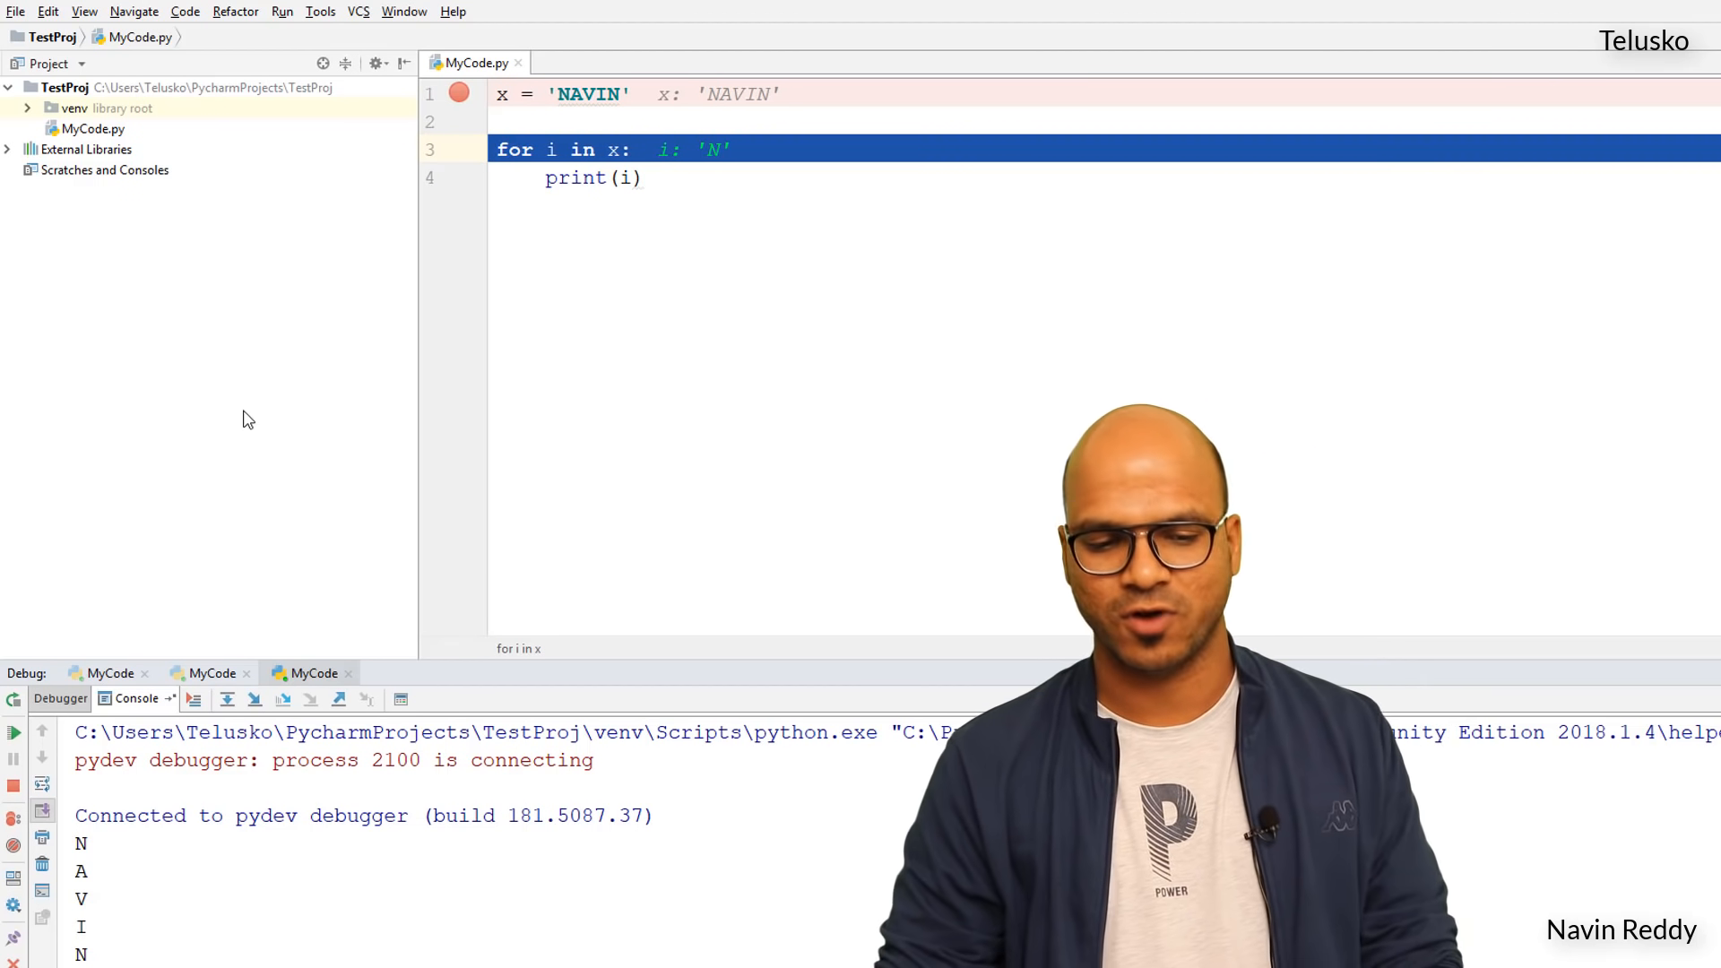
Remove the breakpoint and line 1, loop directly over [2,6,'Paul'] and run it to print 2, 6, Paul.
click(462, 95)
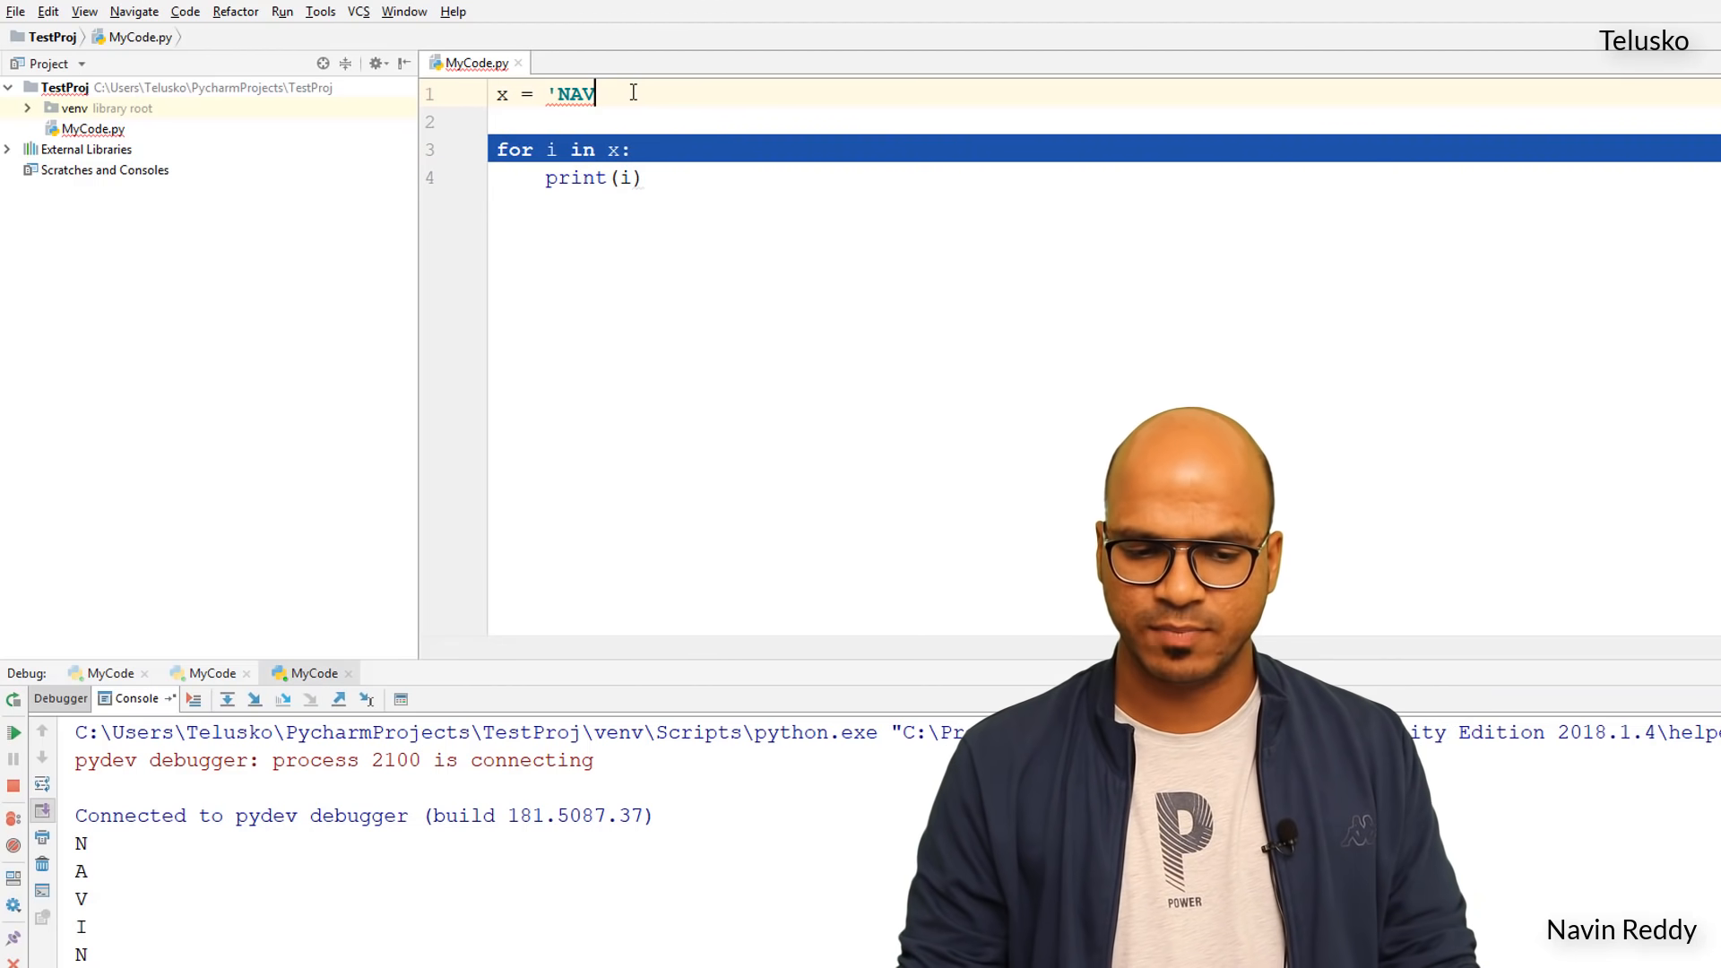
key(BackSpace)
key(BackSpace)
key(BackSpace)
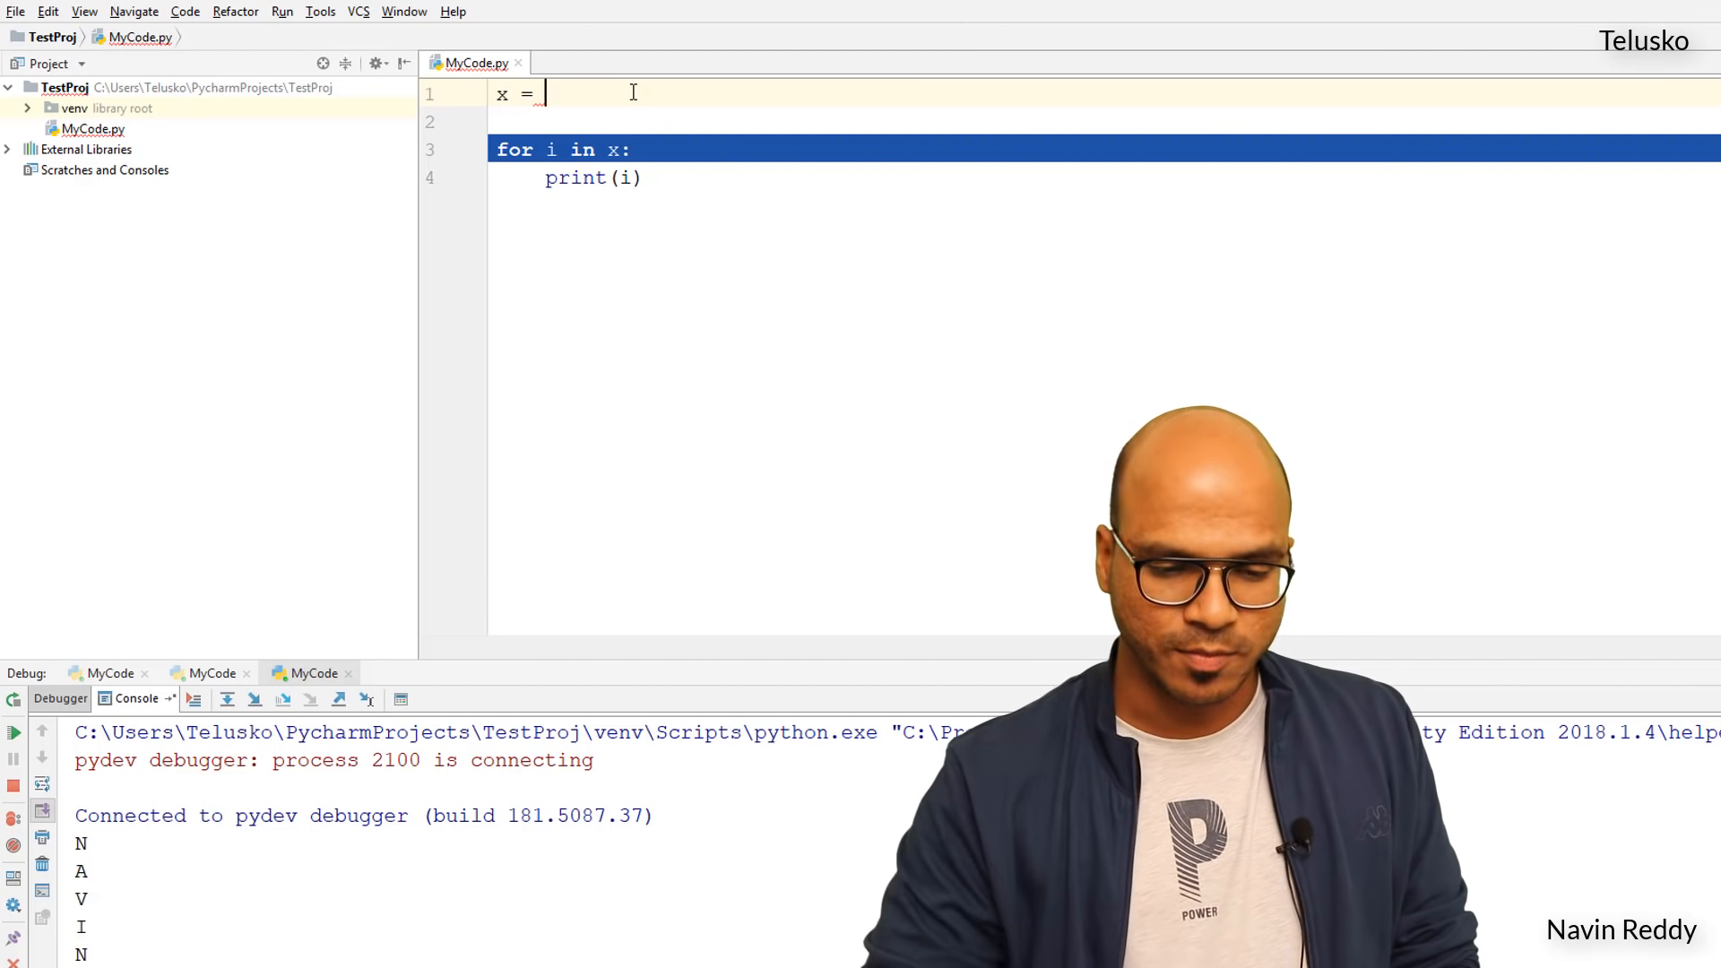
click(622, 152)
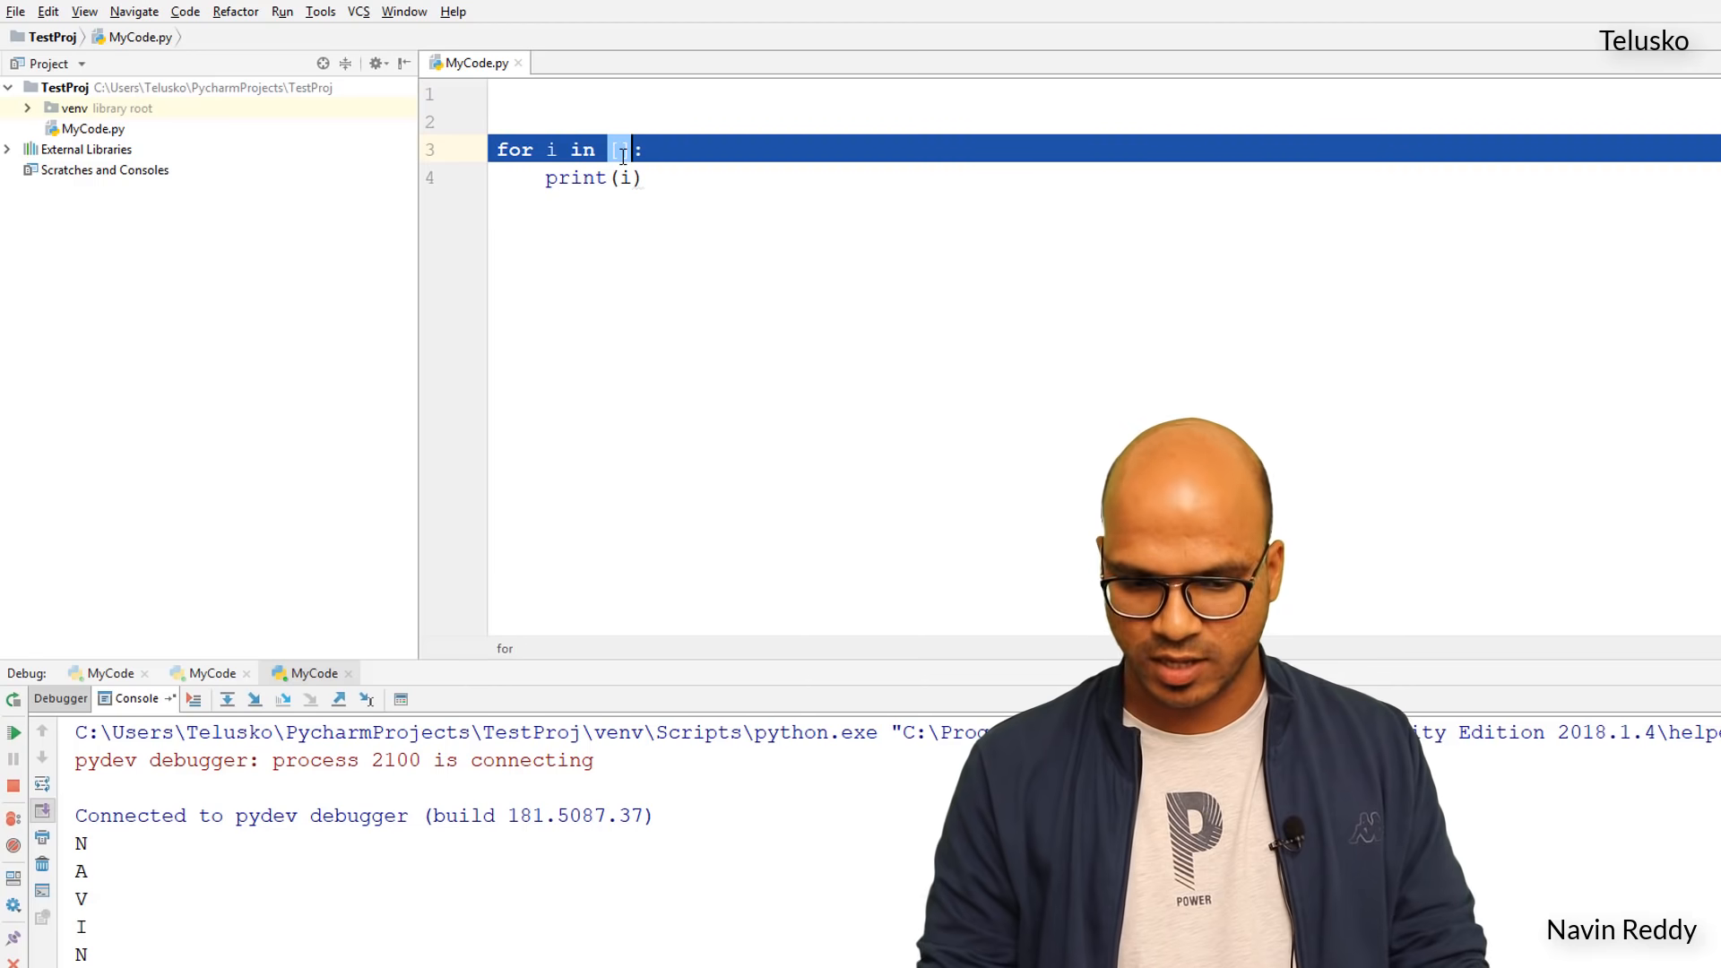
text([])
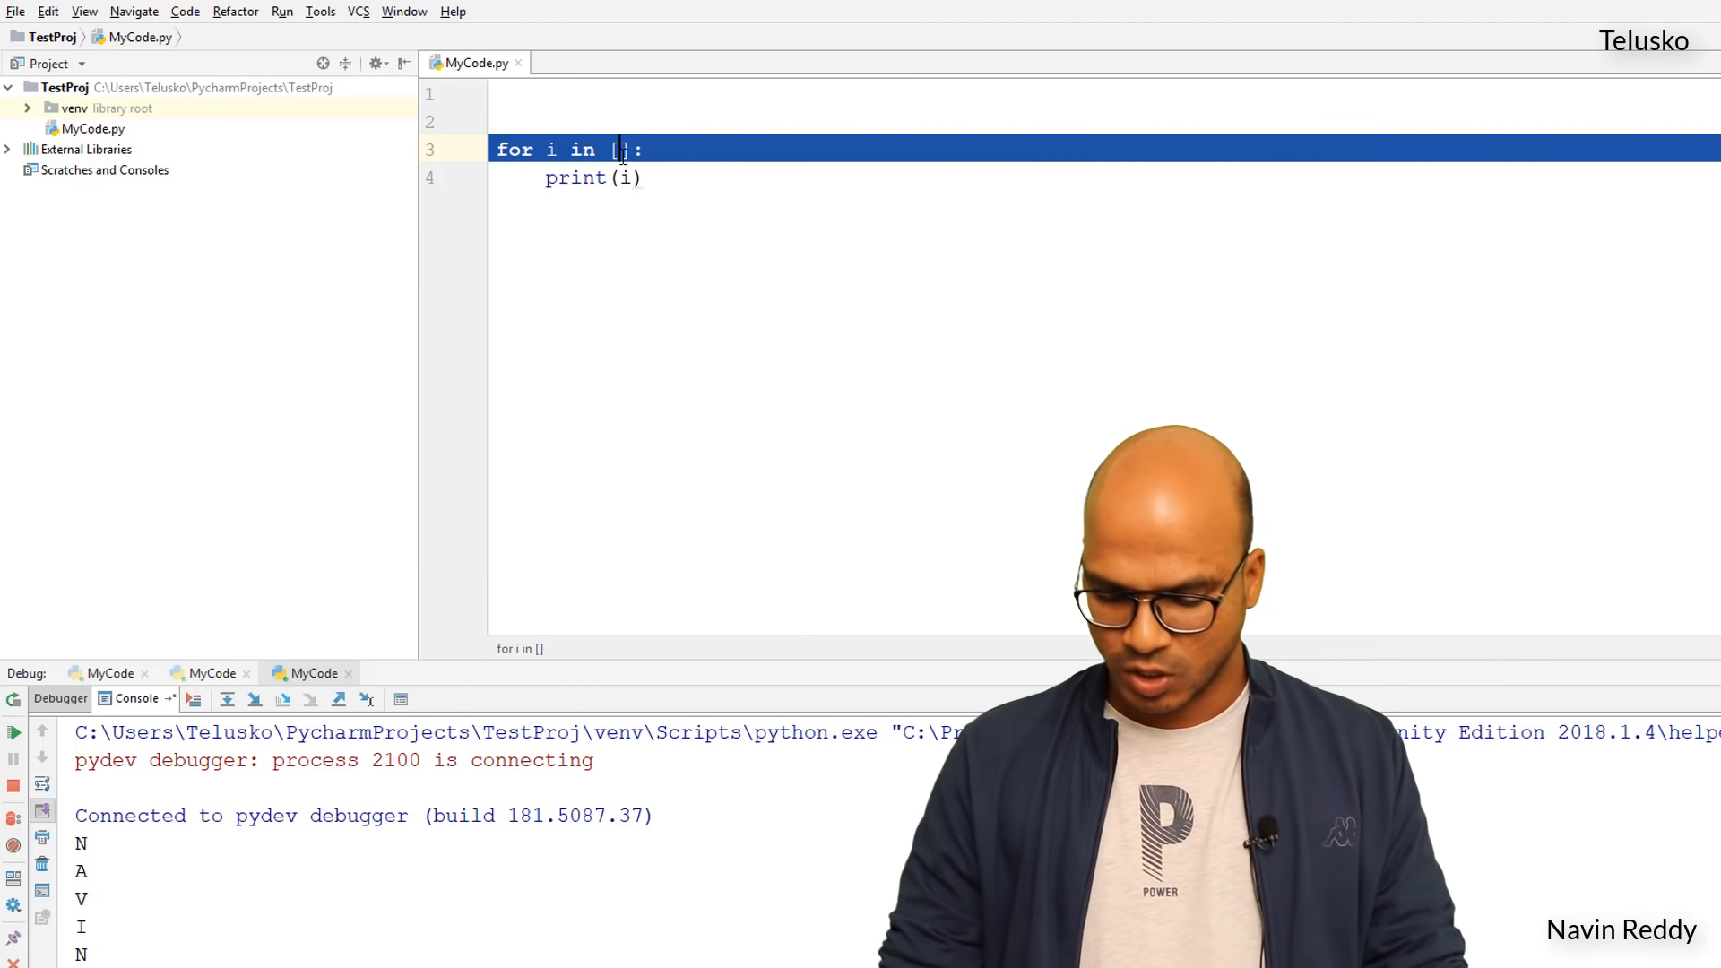
text(6,)
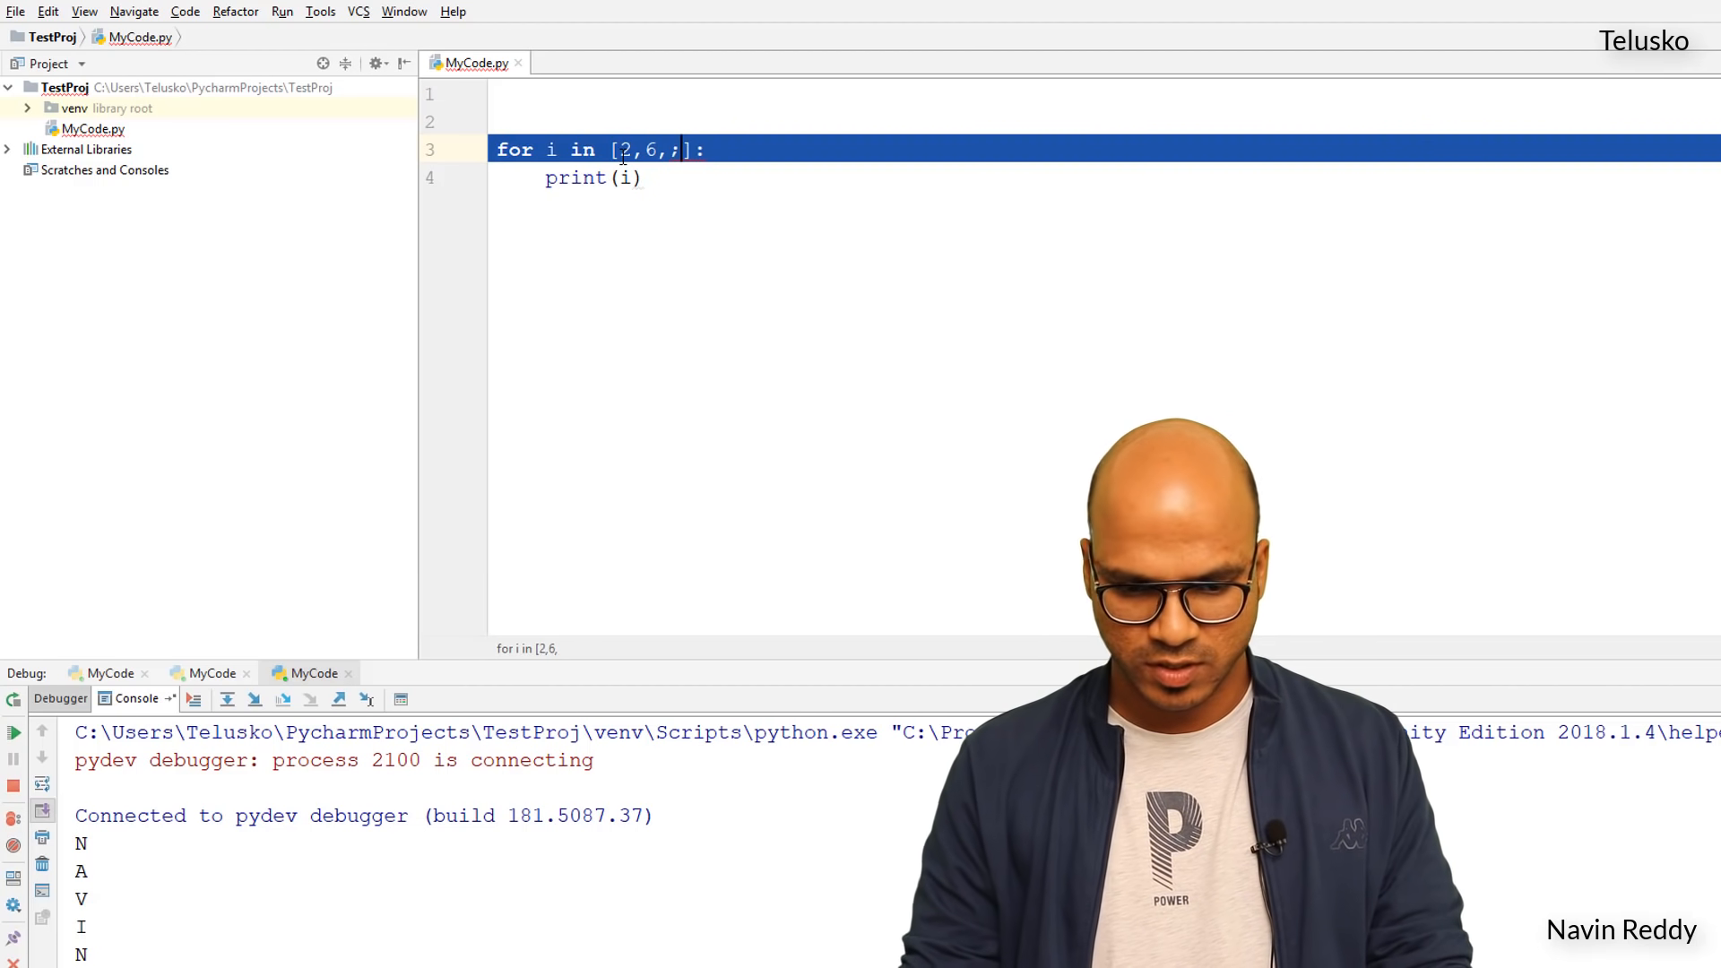
text('Paul')
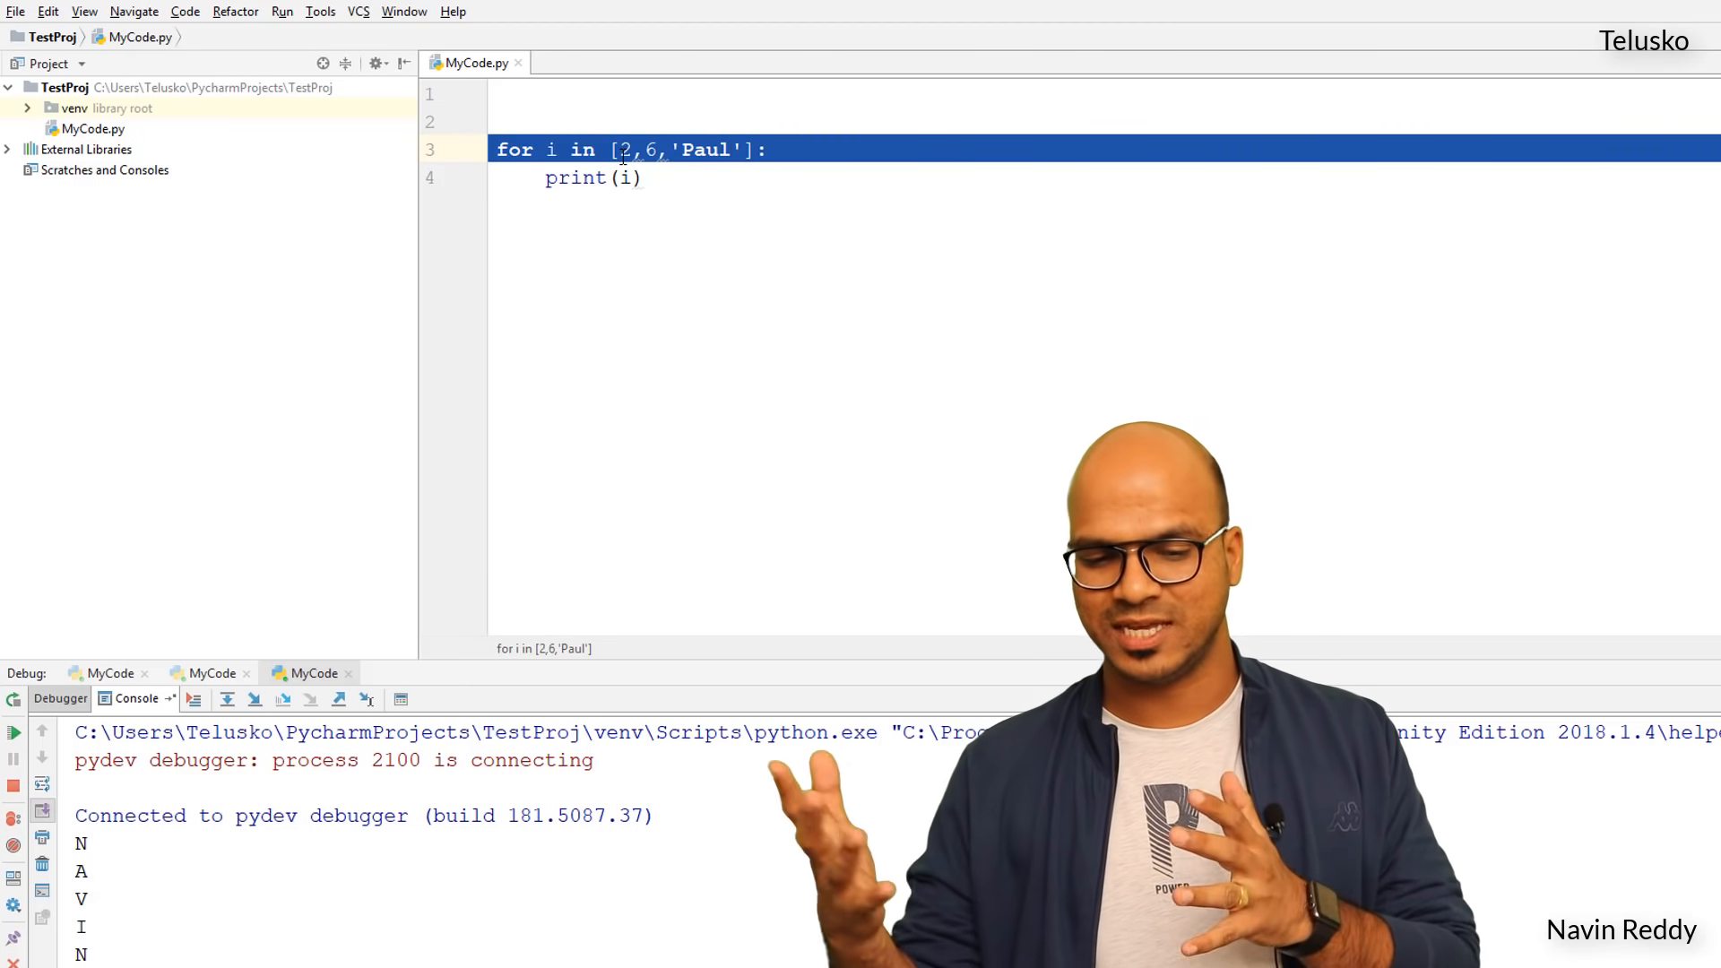
key(ctrl+shift+F10)
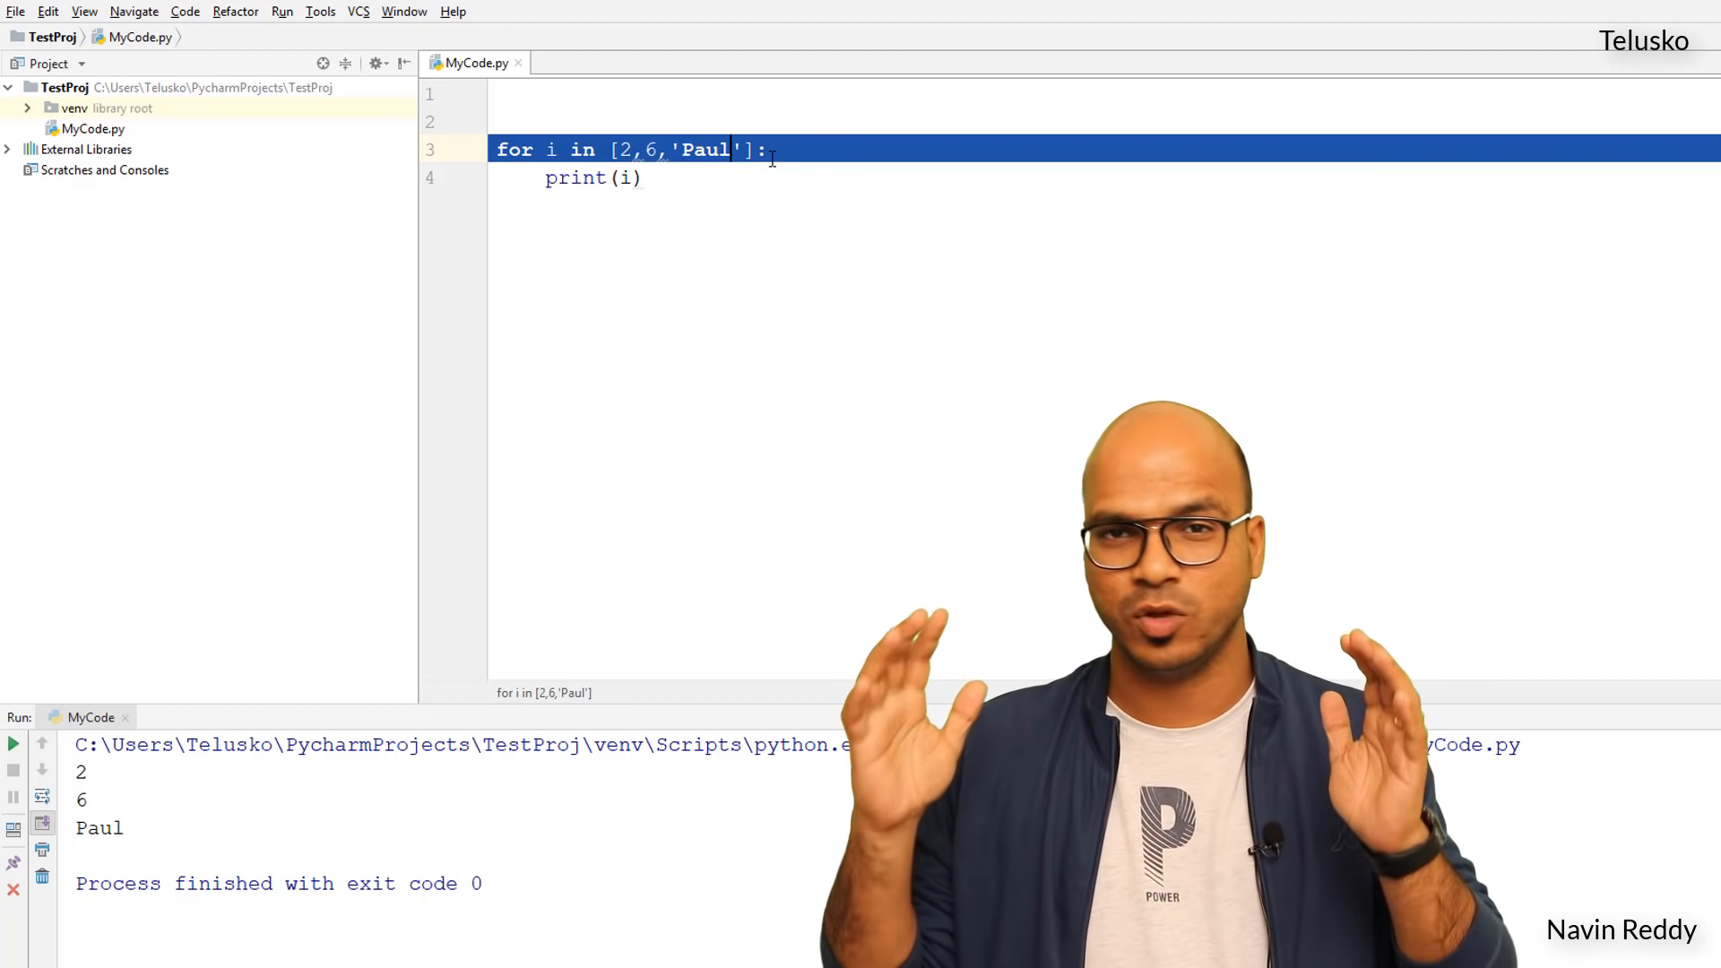
Loop over range(10) and run, then over range(11,21,1) and run again.
key(BackSpace)
key(BackSpace)
key(BackSpace)
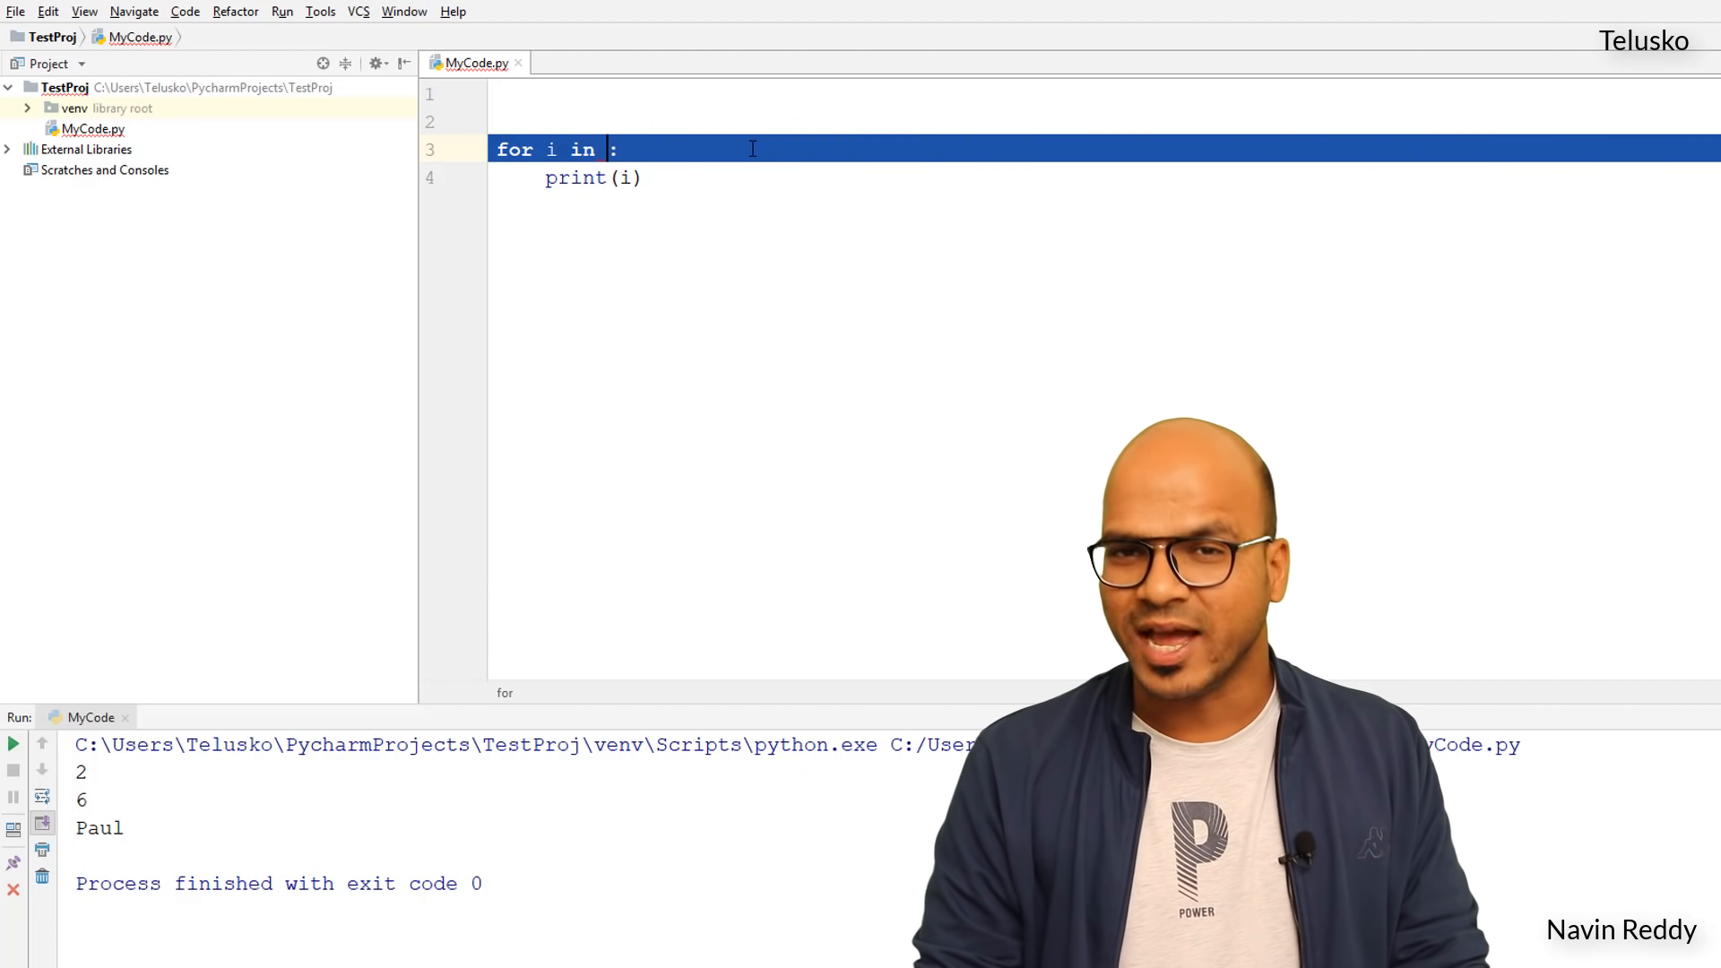
text(range)
key(Escape)
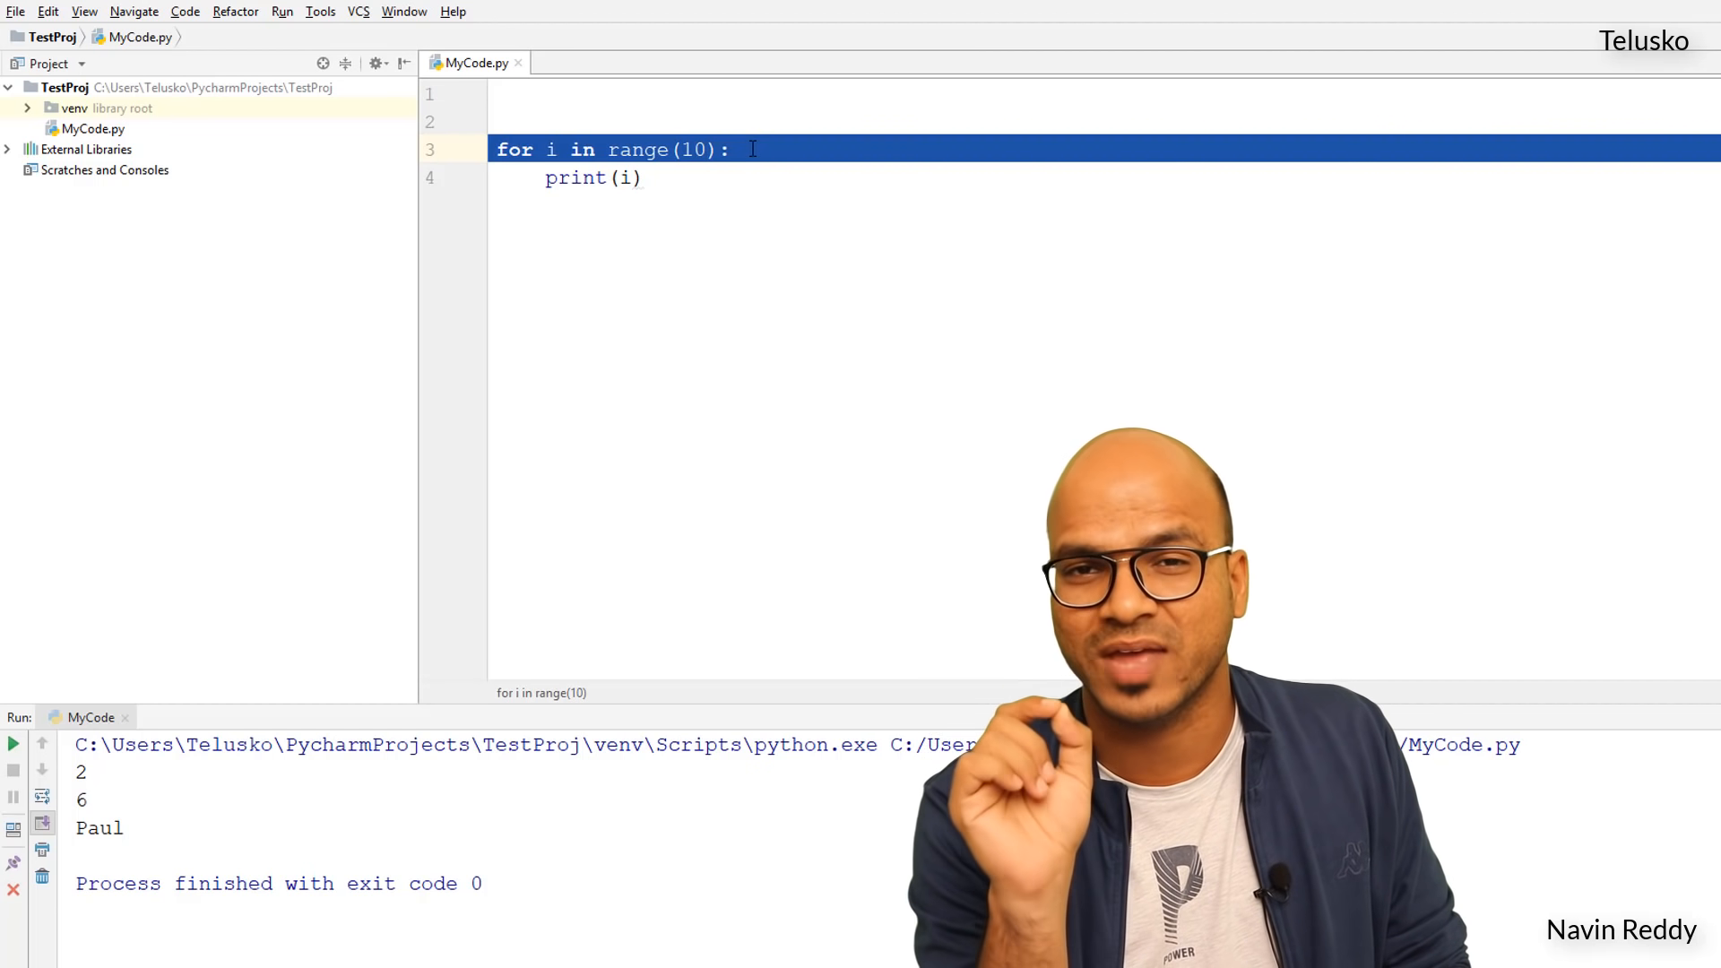
key(ctrl+shift+F10)
text(1)
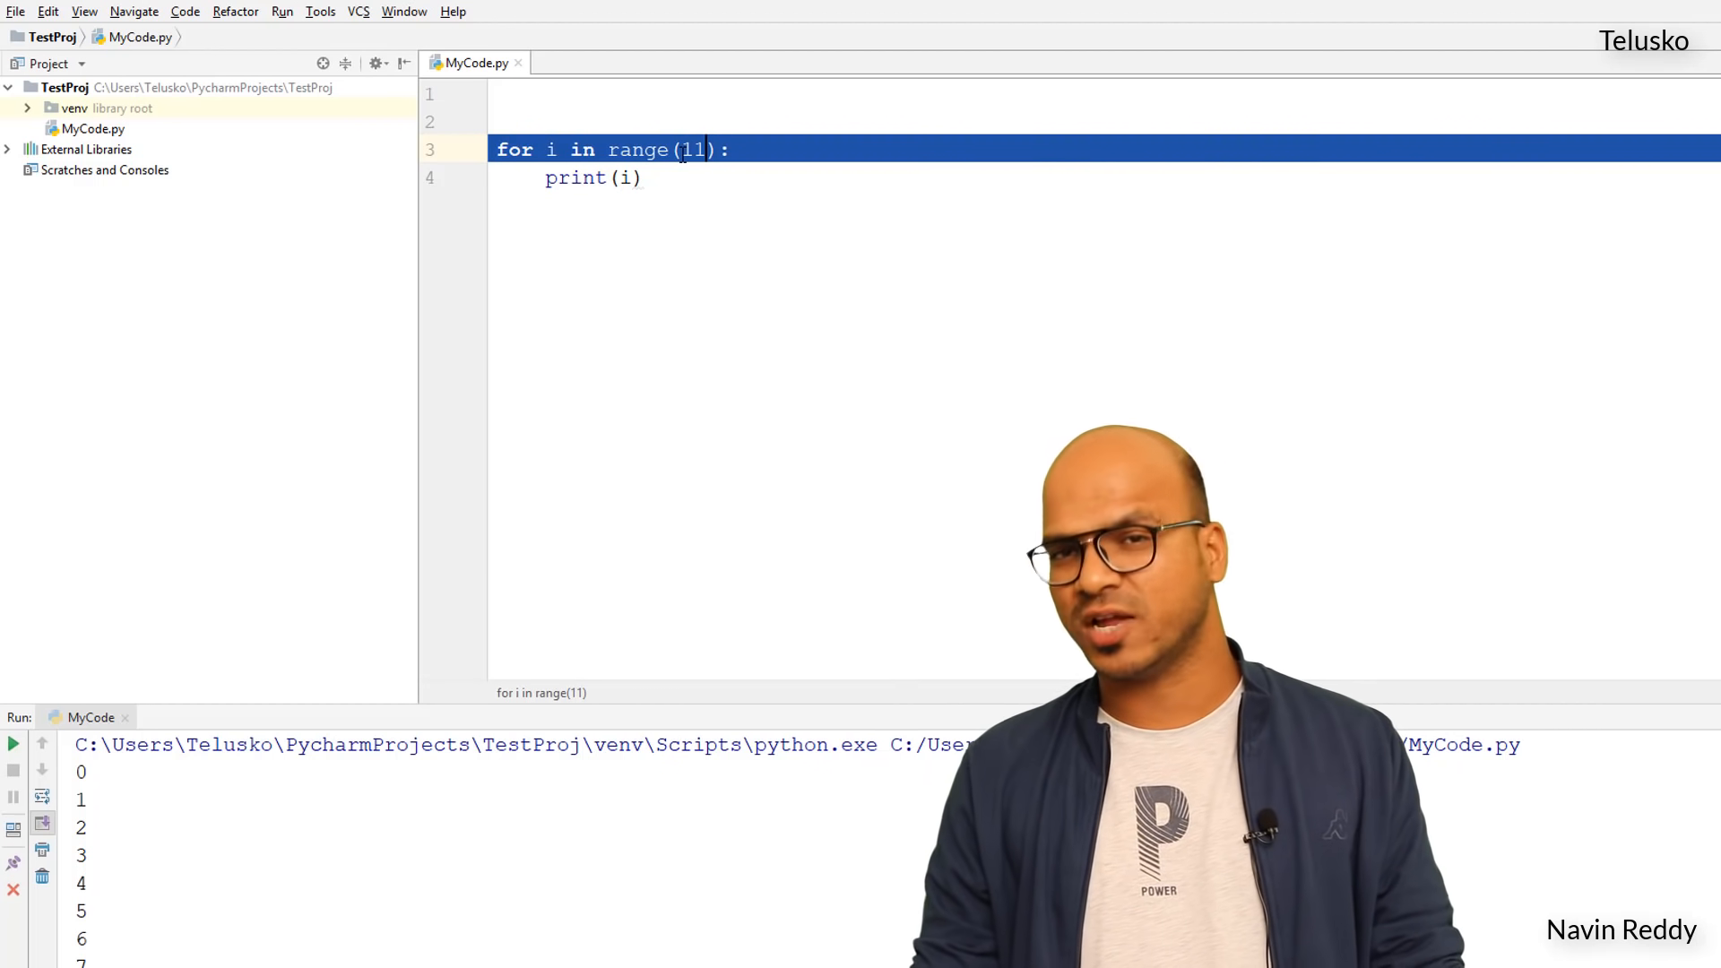
text(,2)
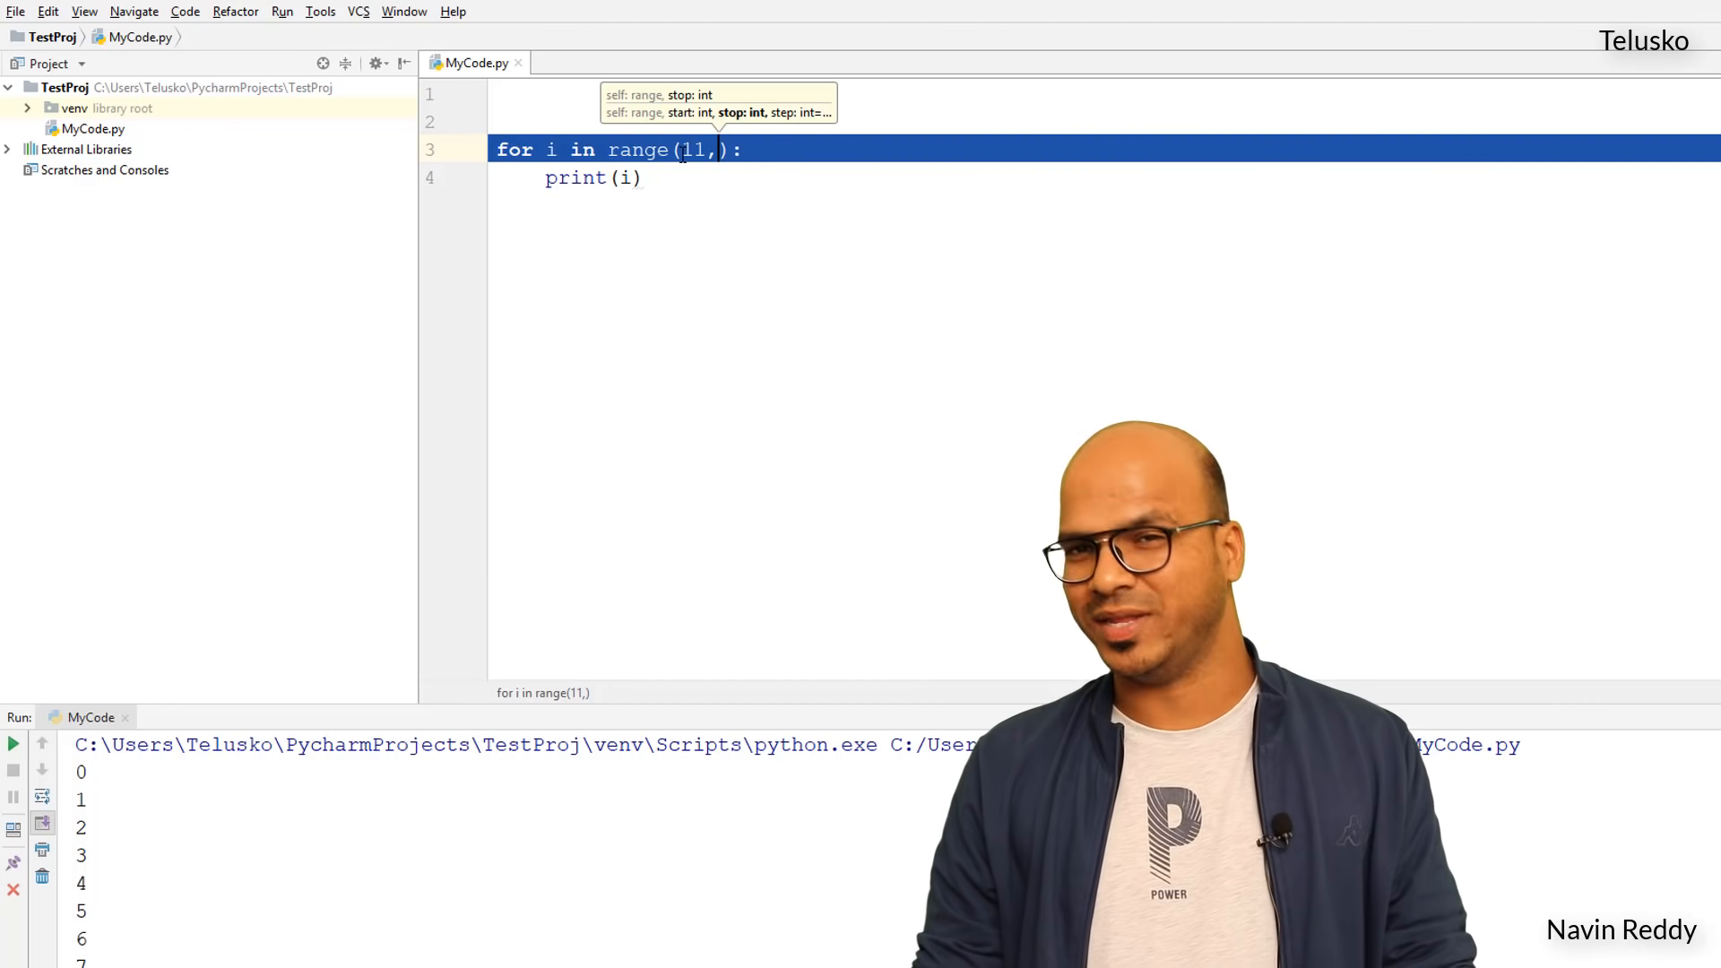
text(1)
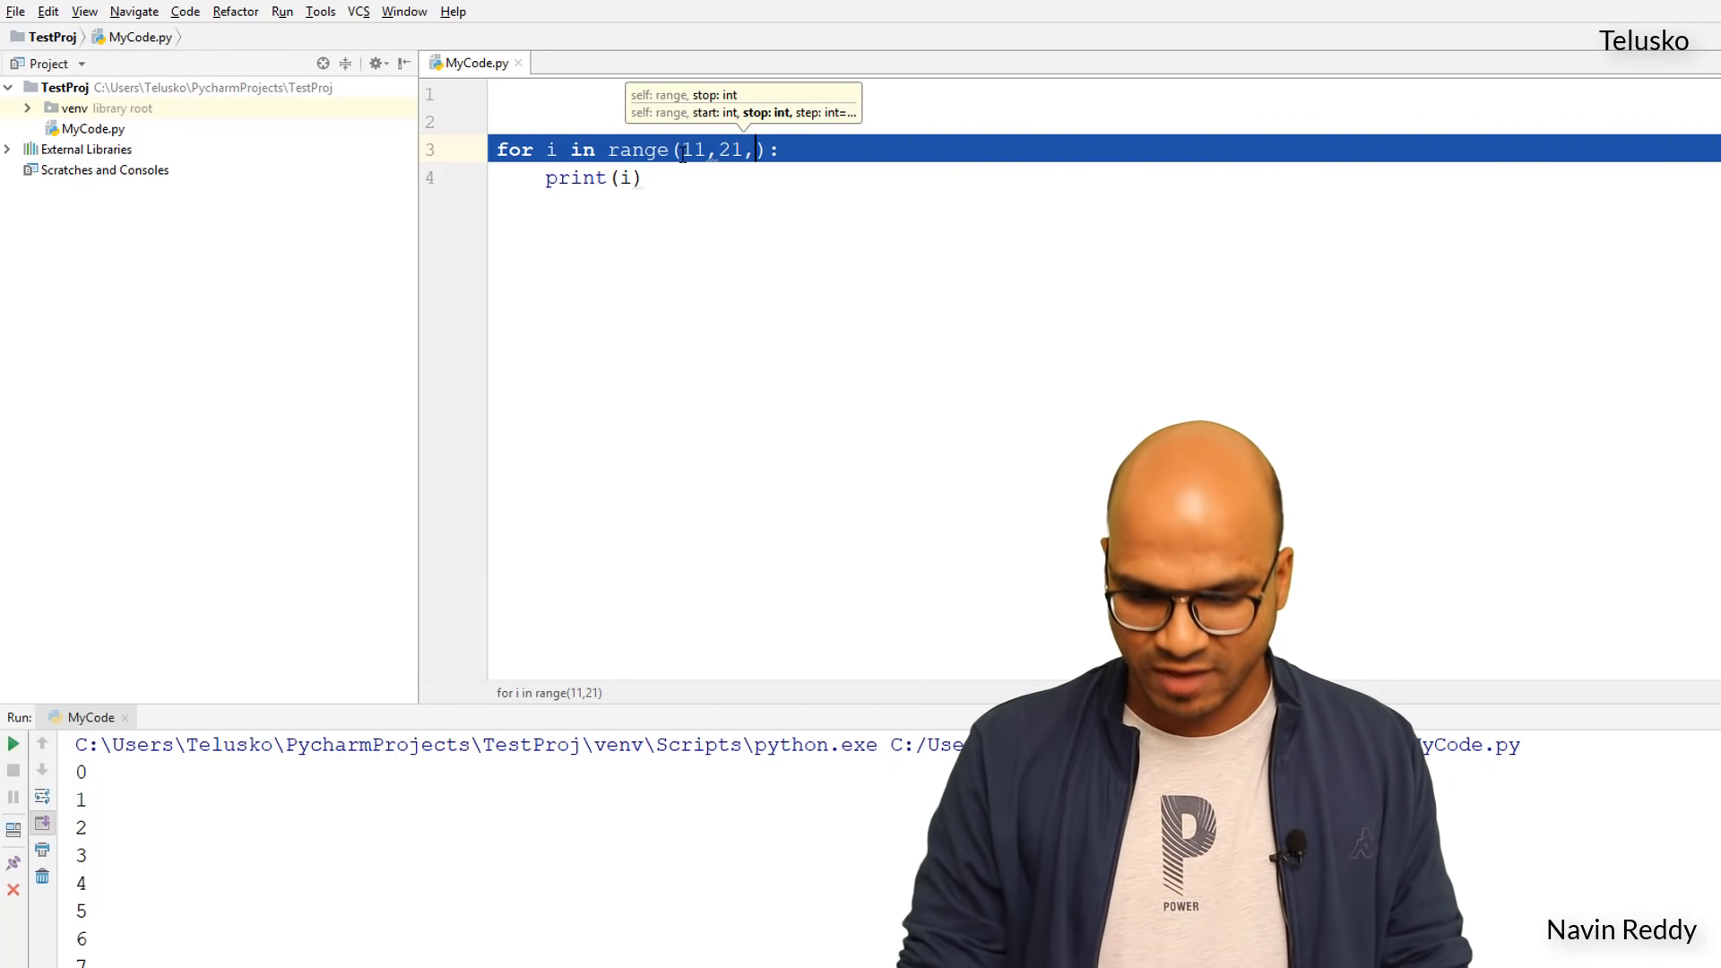
text(,)
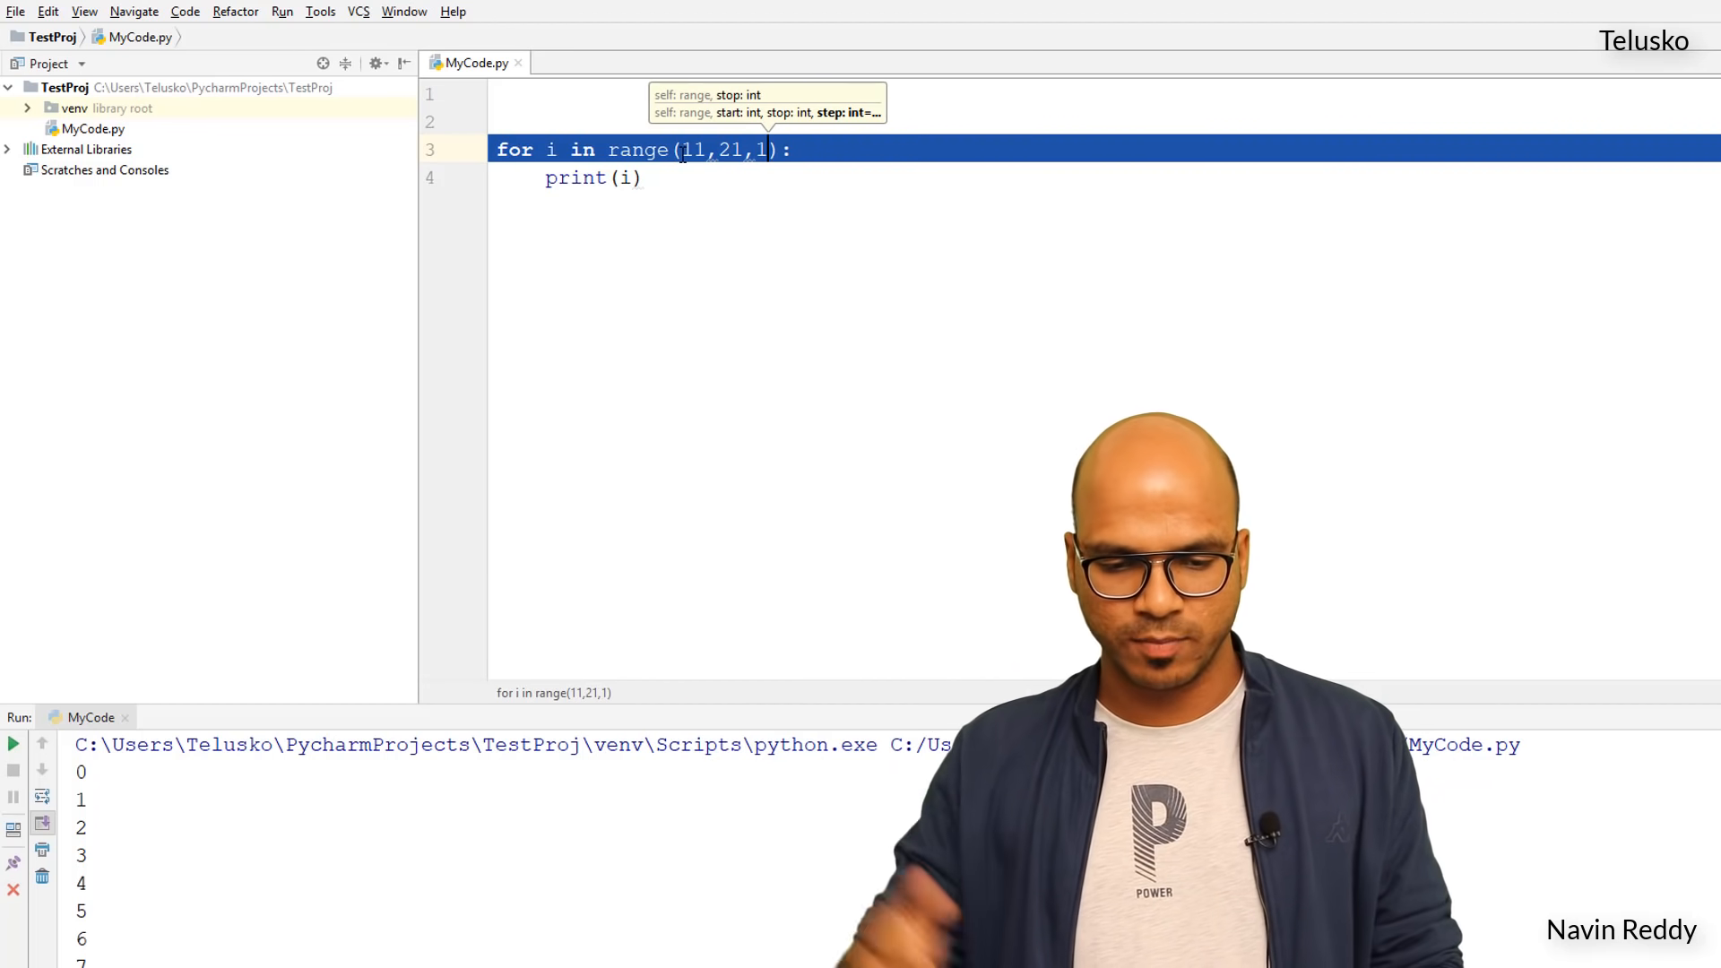
click(645, 178)
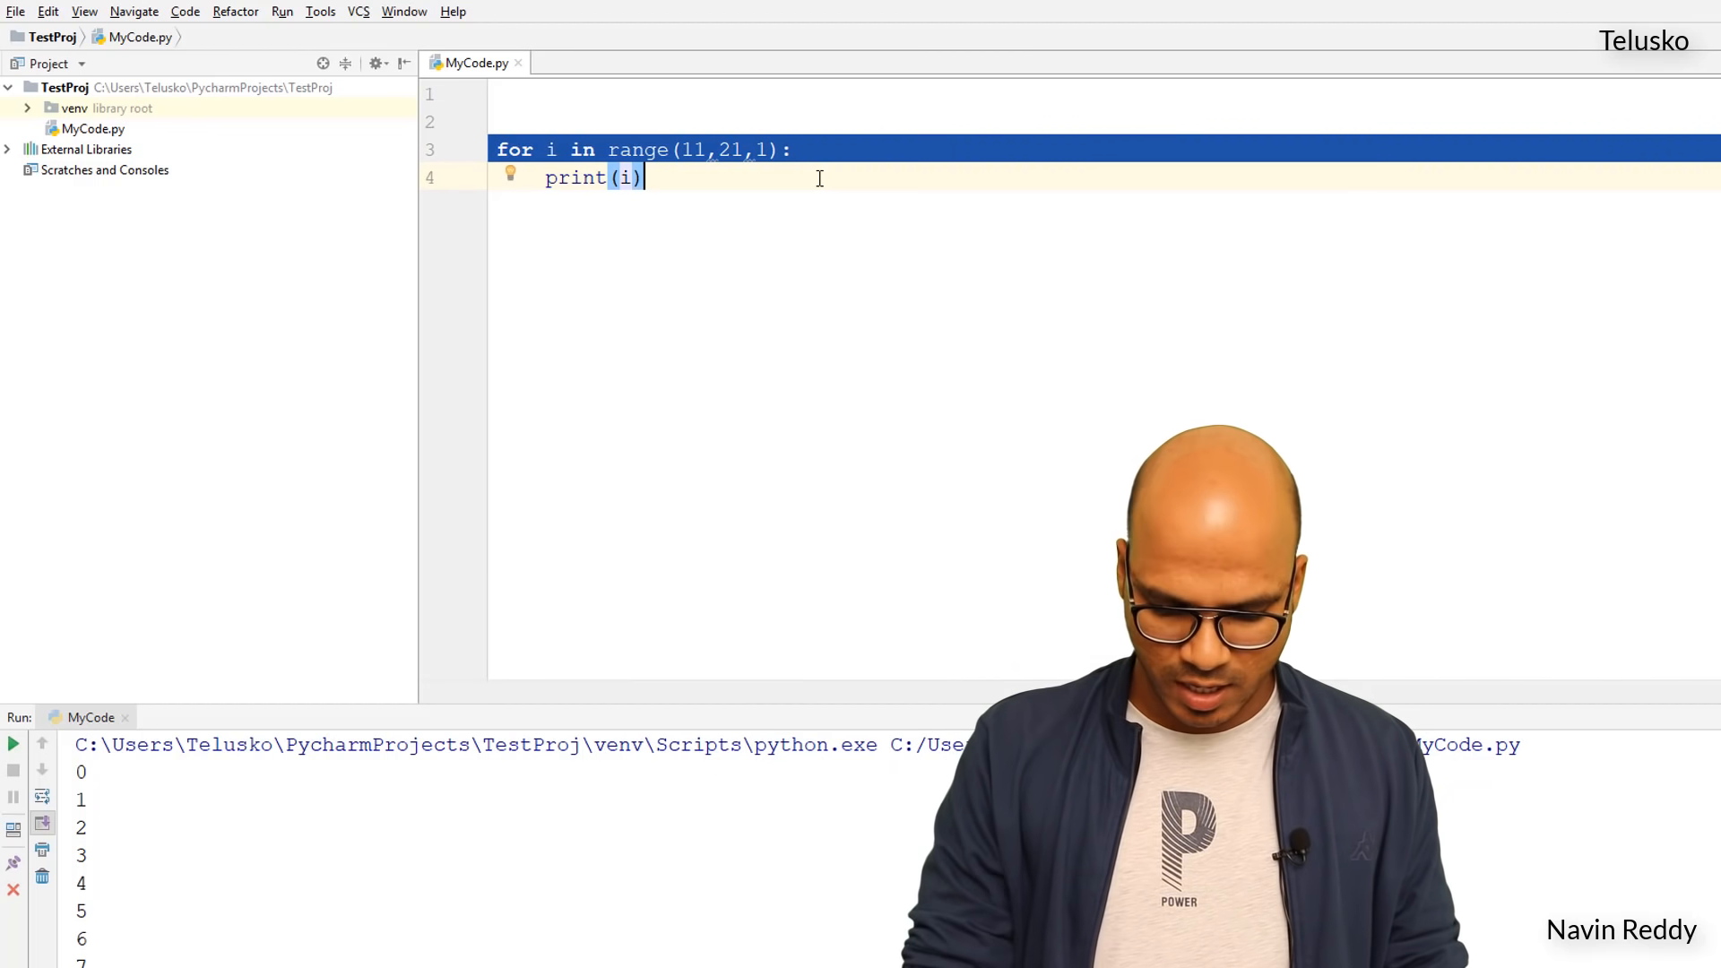
key(ctrl+shift+F10)
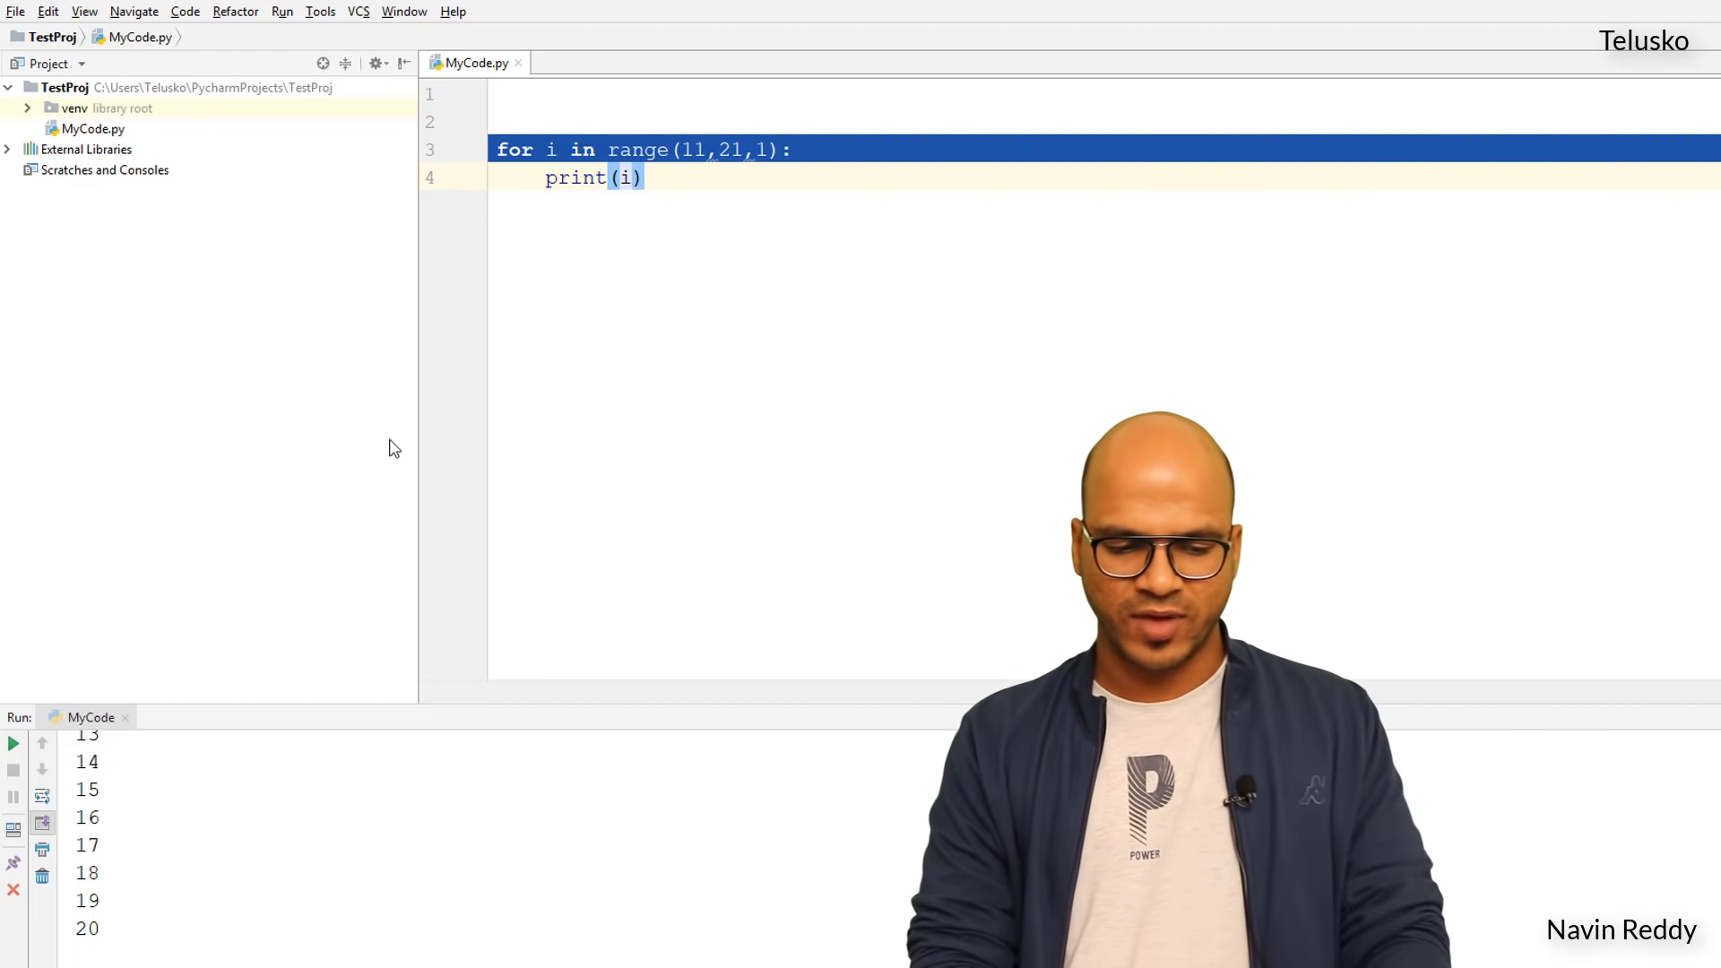
scroll(351, 797, up, 3)
scroll(351, 797, down, 3)
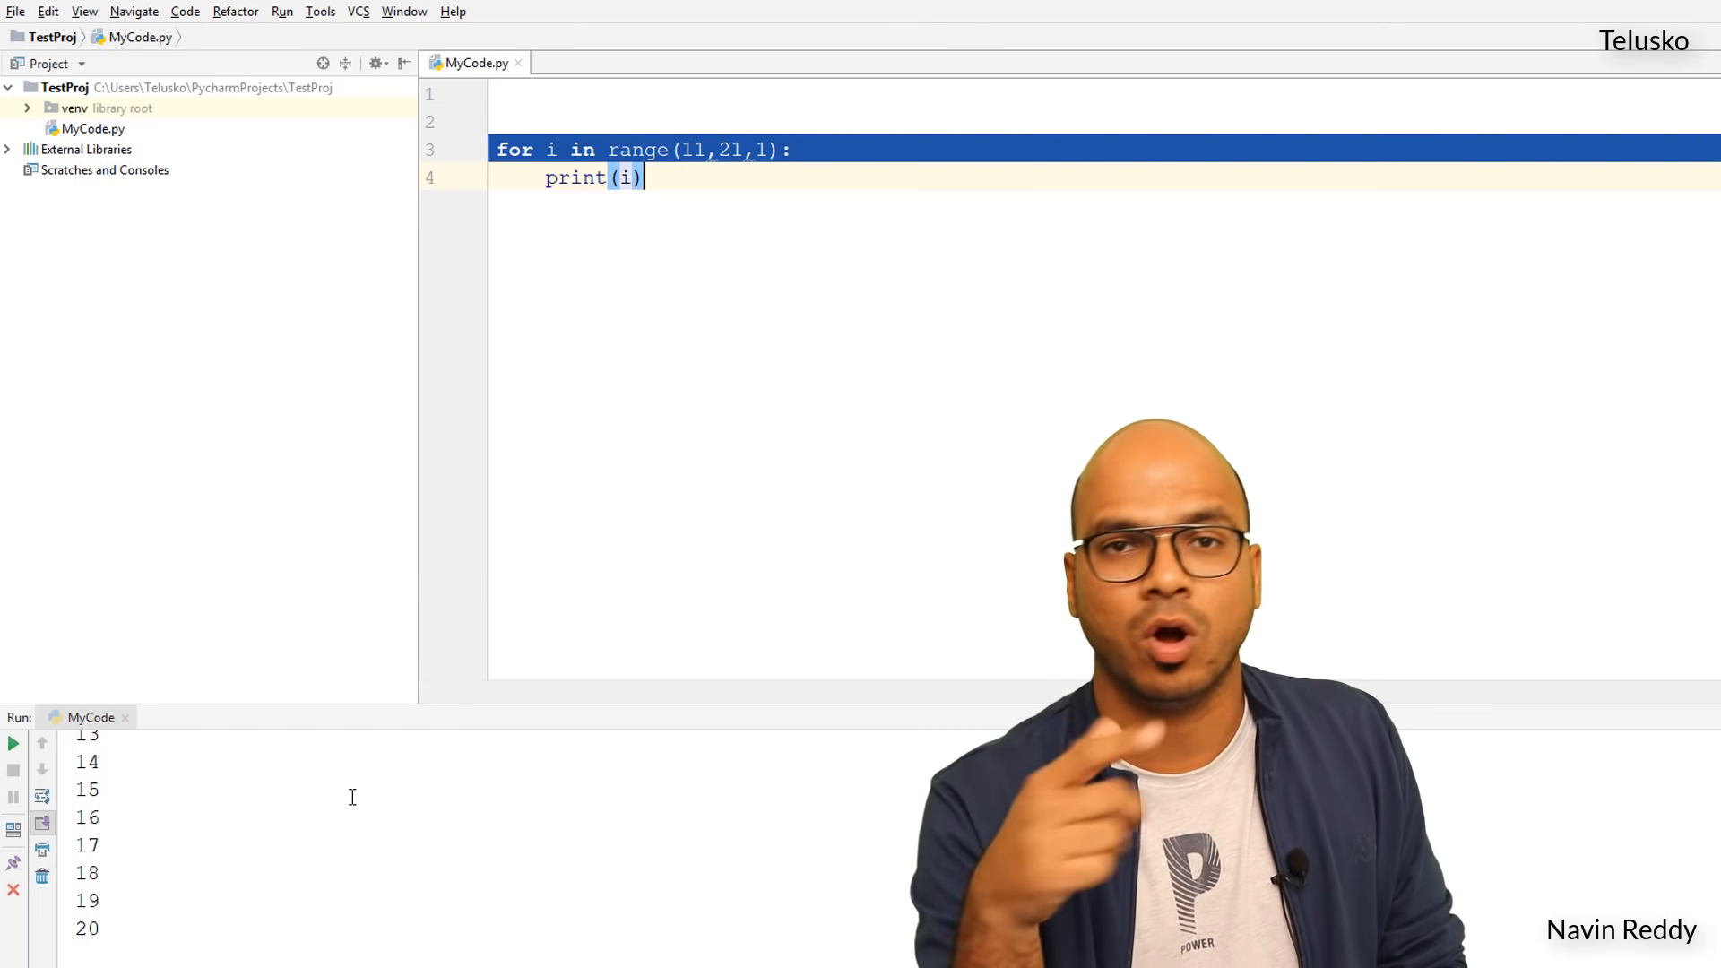
Change the range step to 2 then 5, running each time to get 11 through 19 and then 11, 16.
click(764, 150)
text(2)
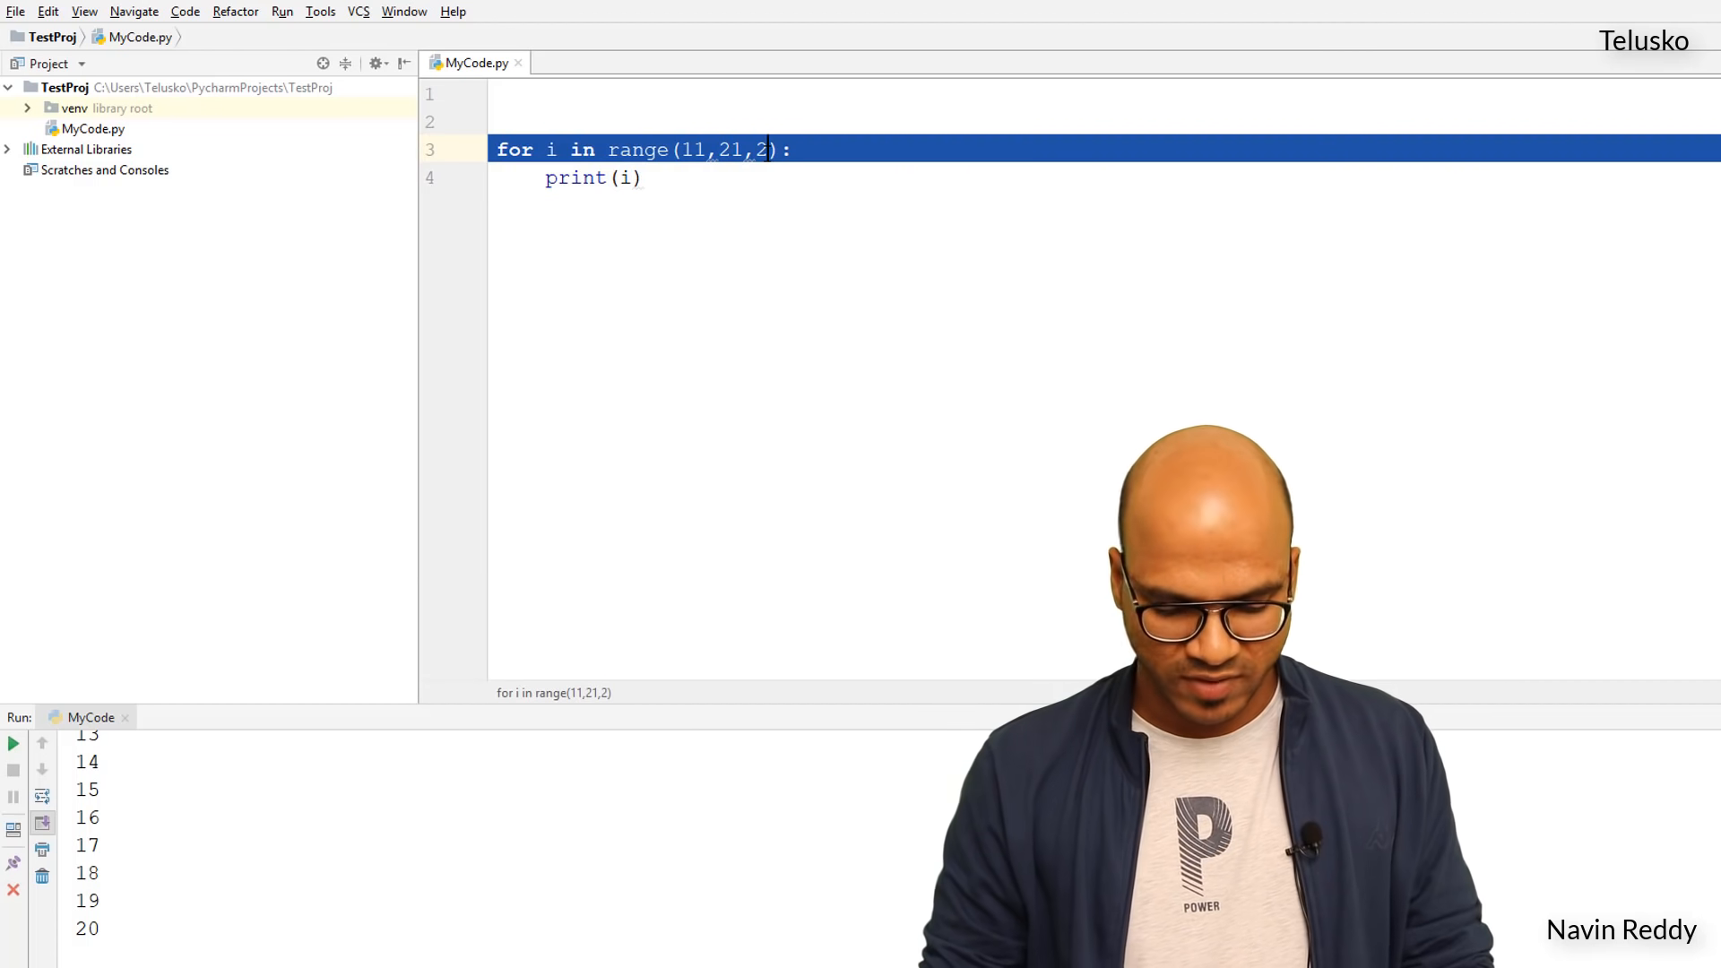
key(ctrl+shift+F10)
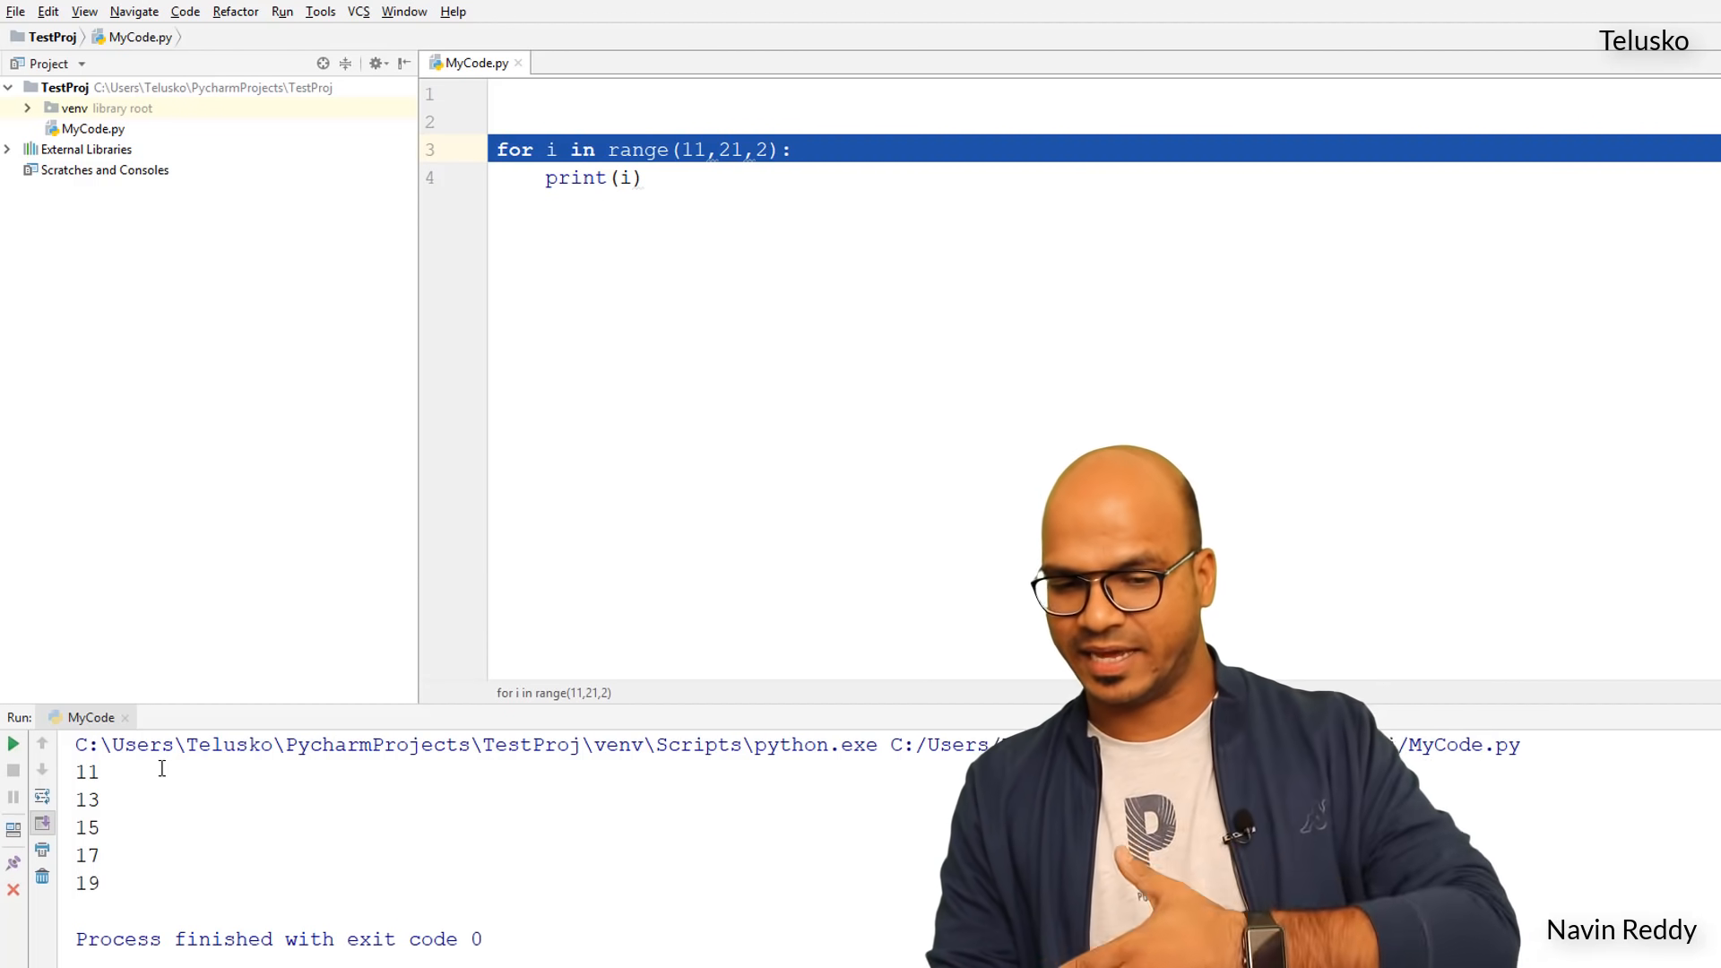
key(BackSpace)
text(5)
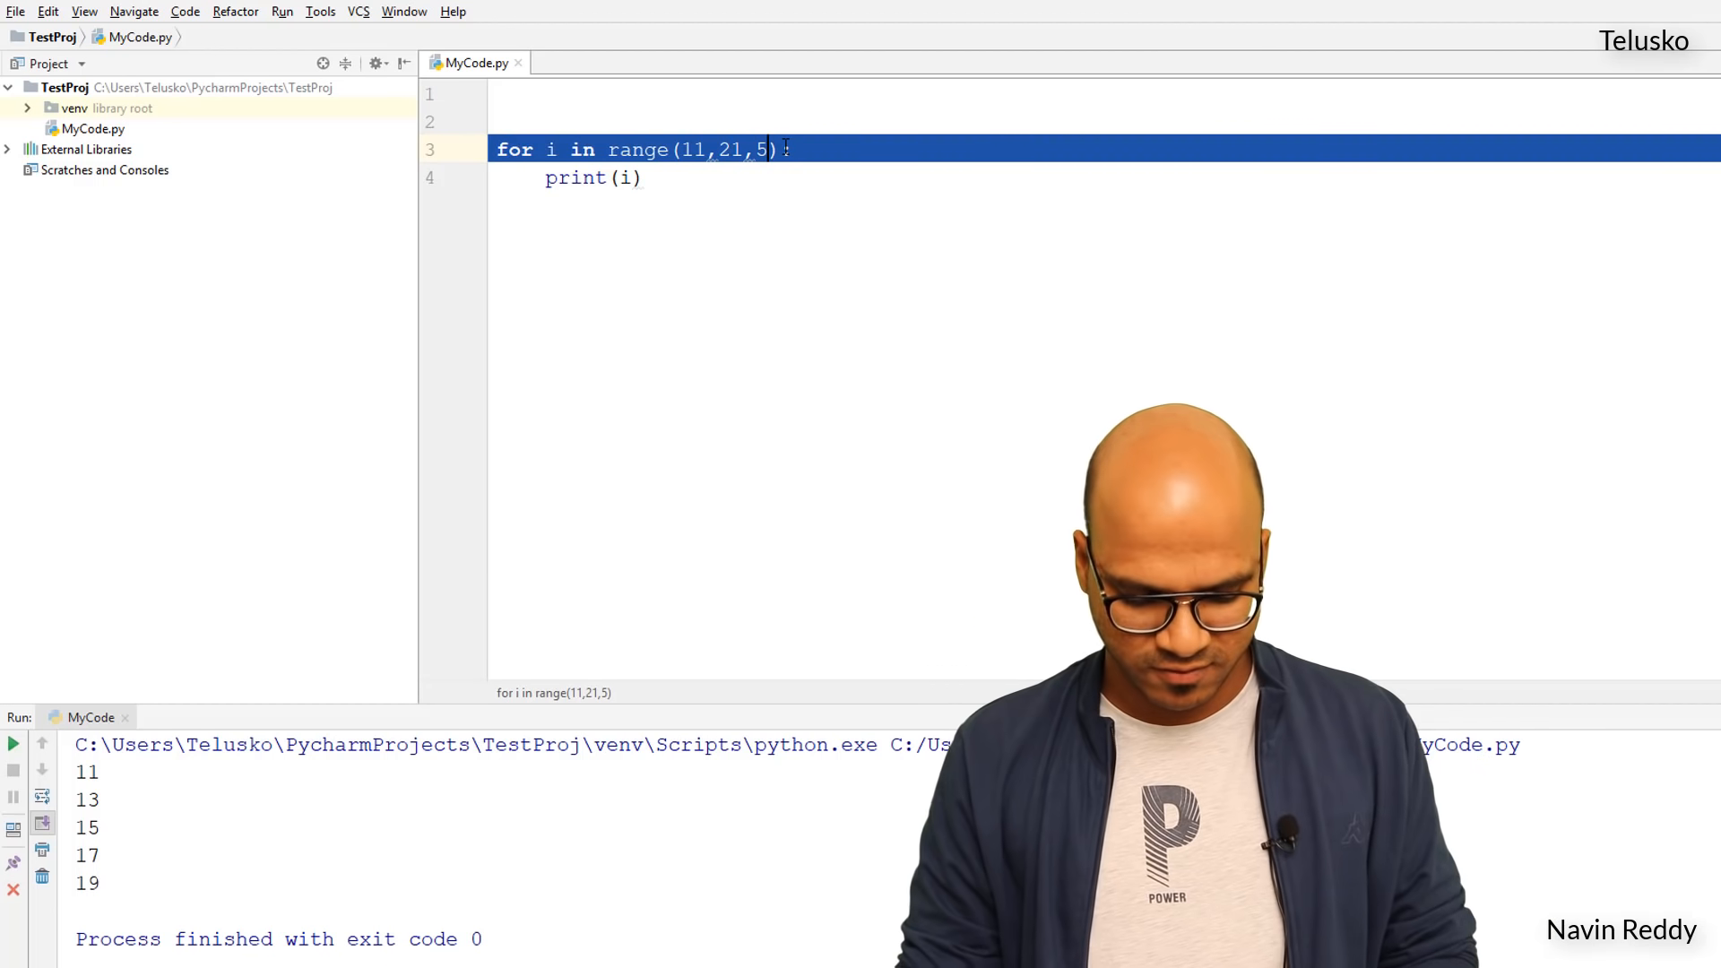
key(ctrl+shift+F10)
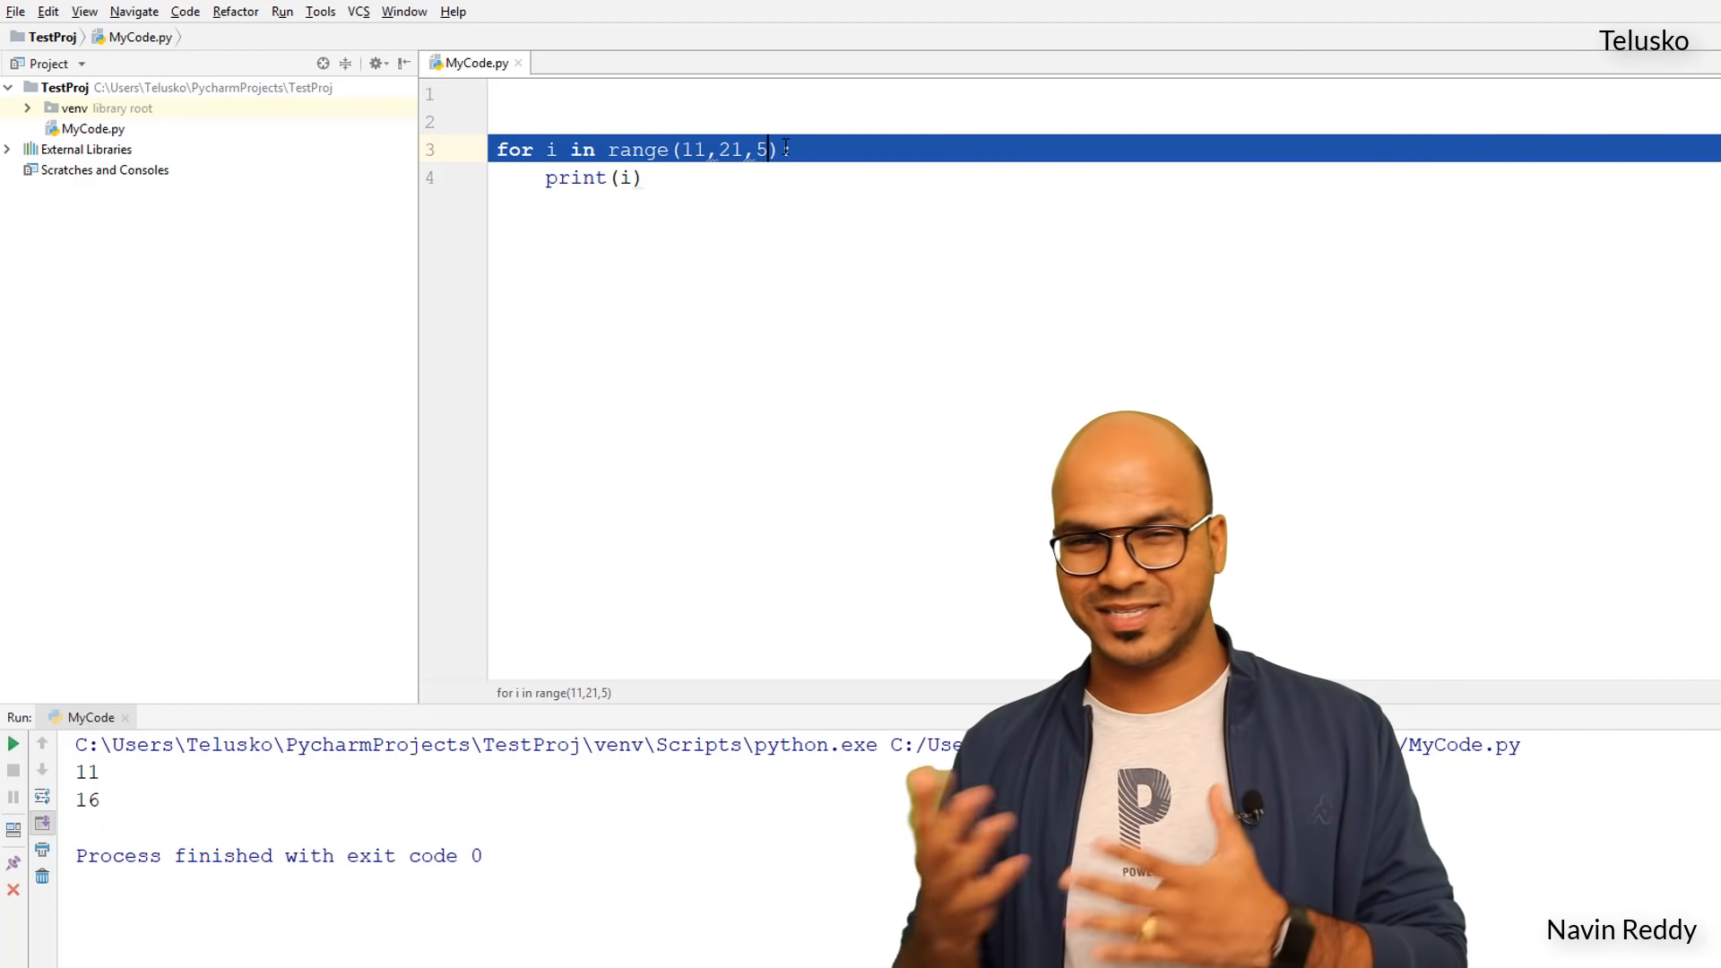
key(shift+Left)
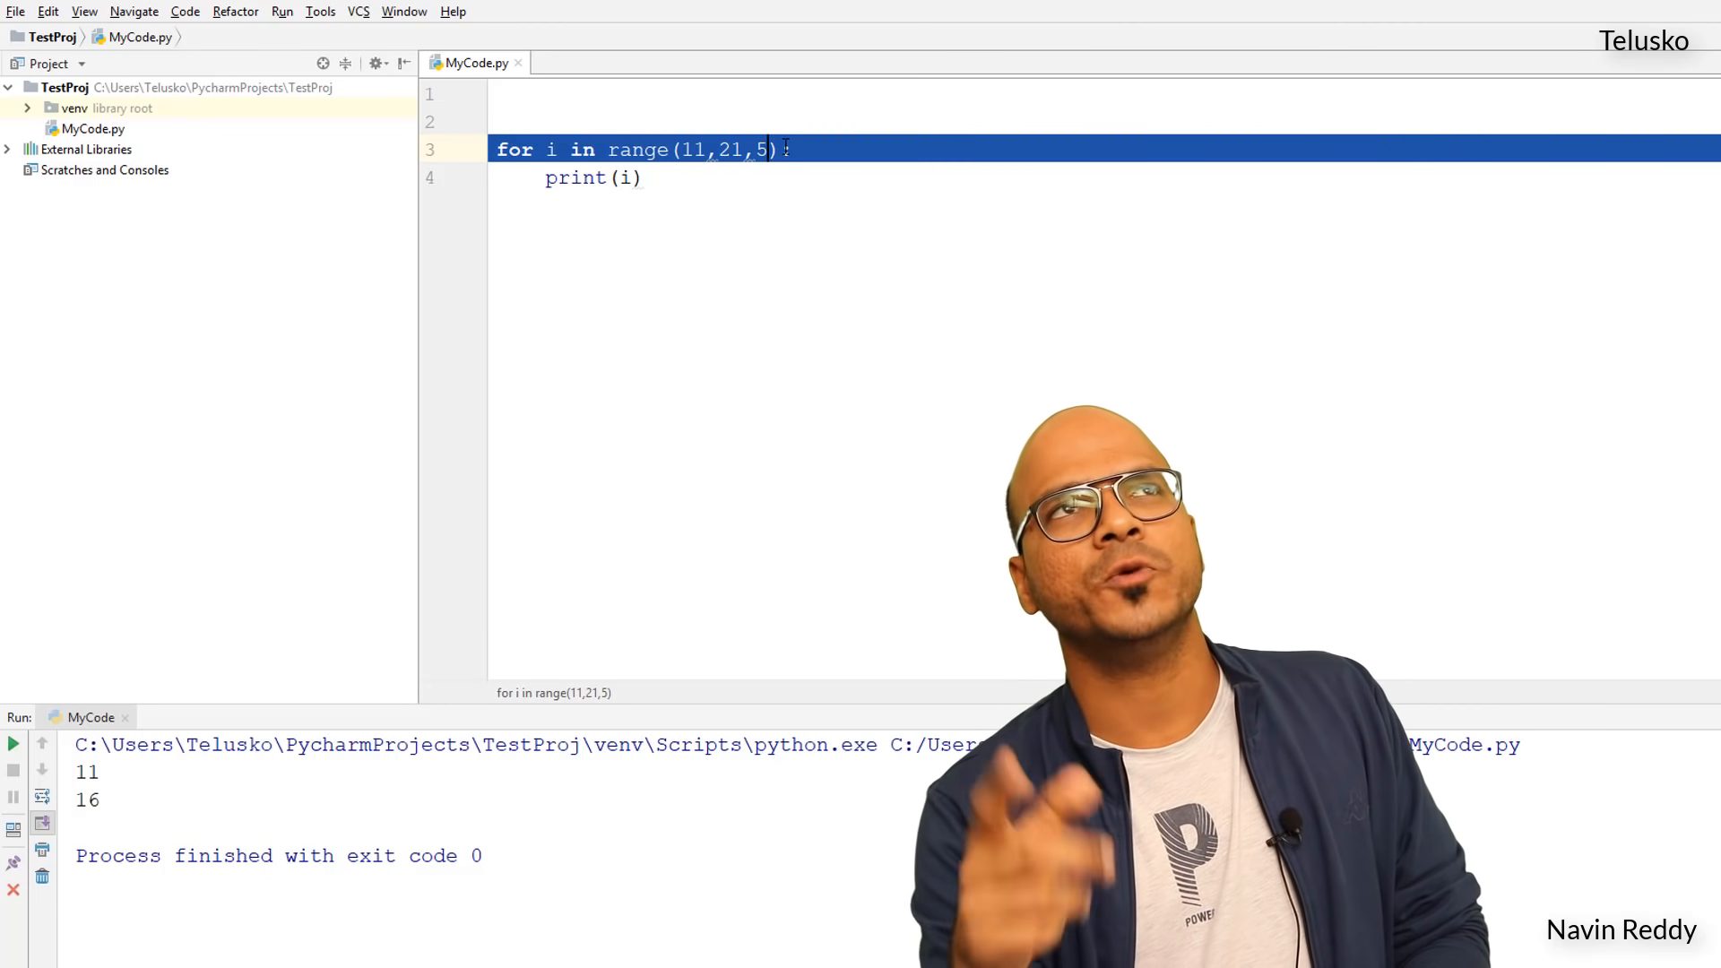
Run the loop over range(20,11), then over range(20,10,-1) to count down from 20 to 11.
key(BackSpace)
text(20,)
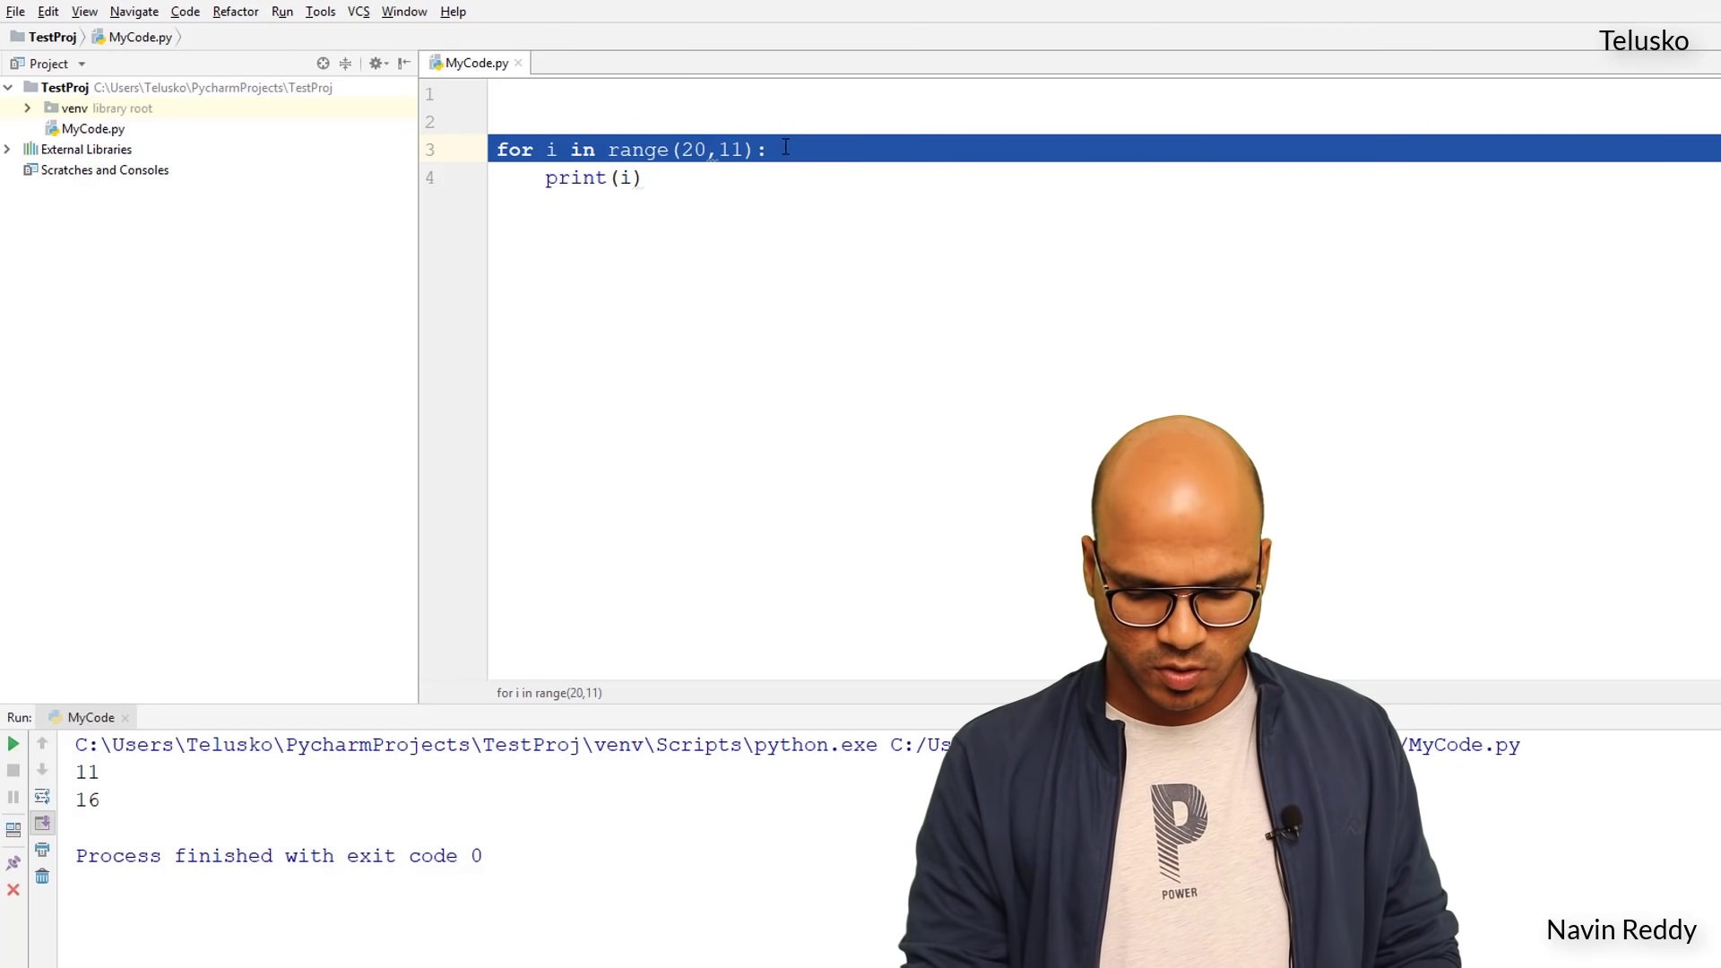
key(shift+F10)
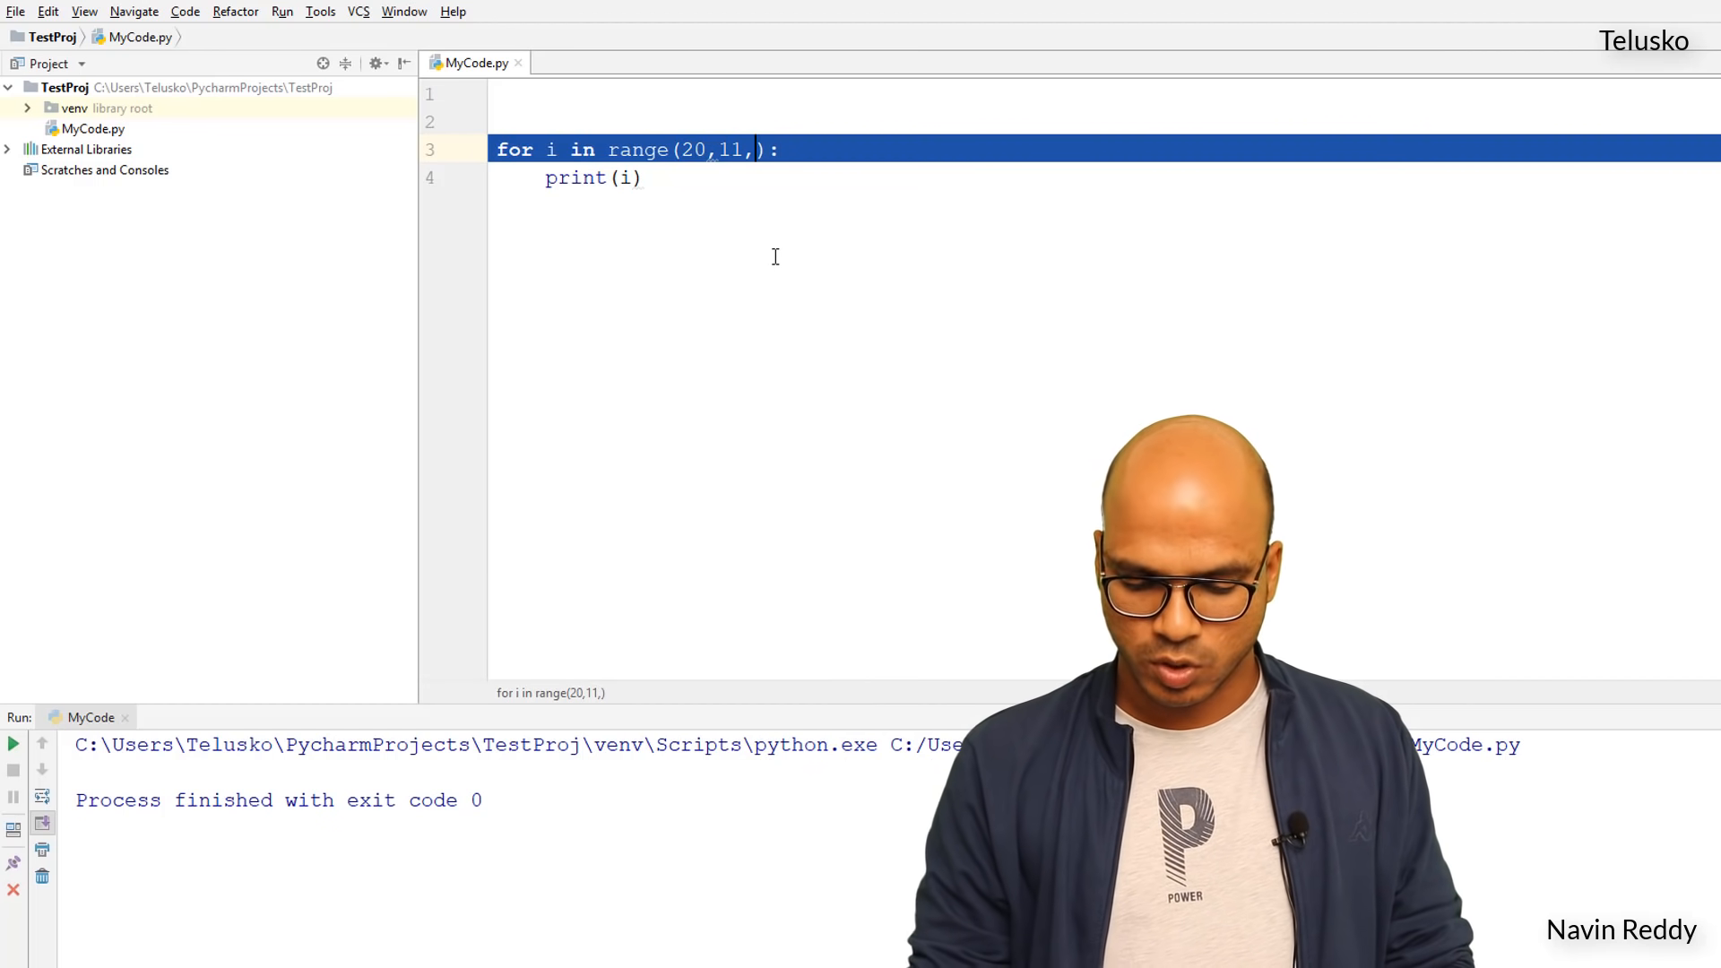
text(-1)
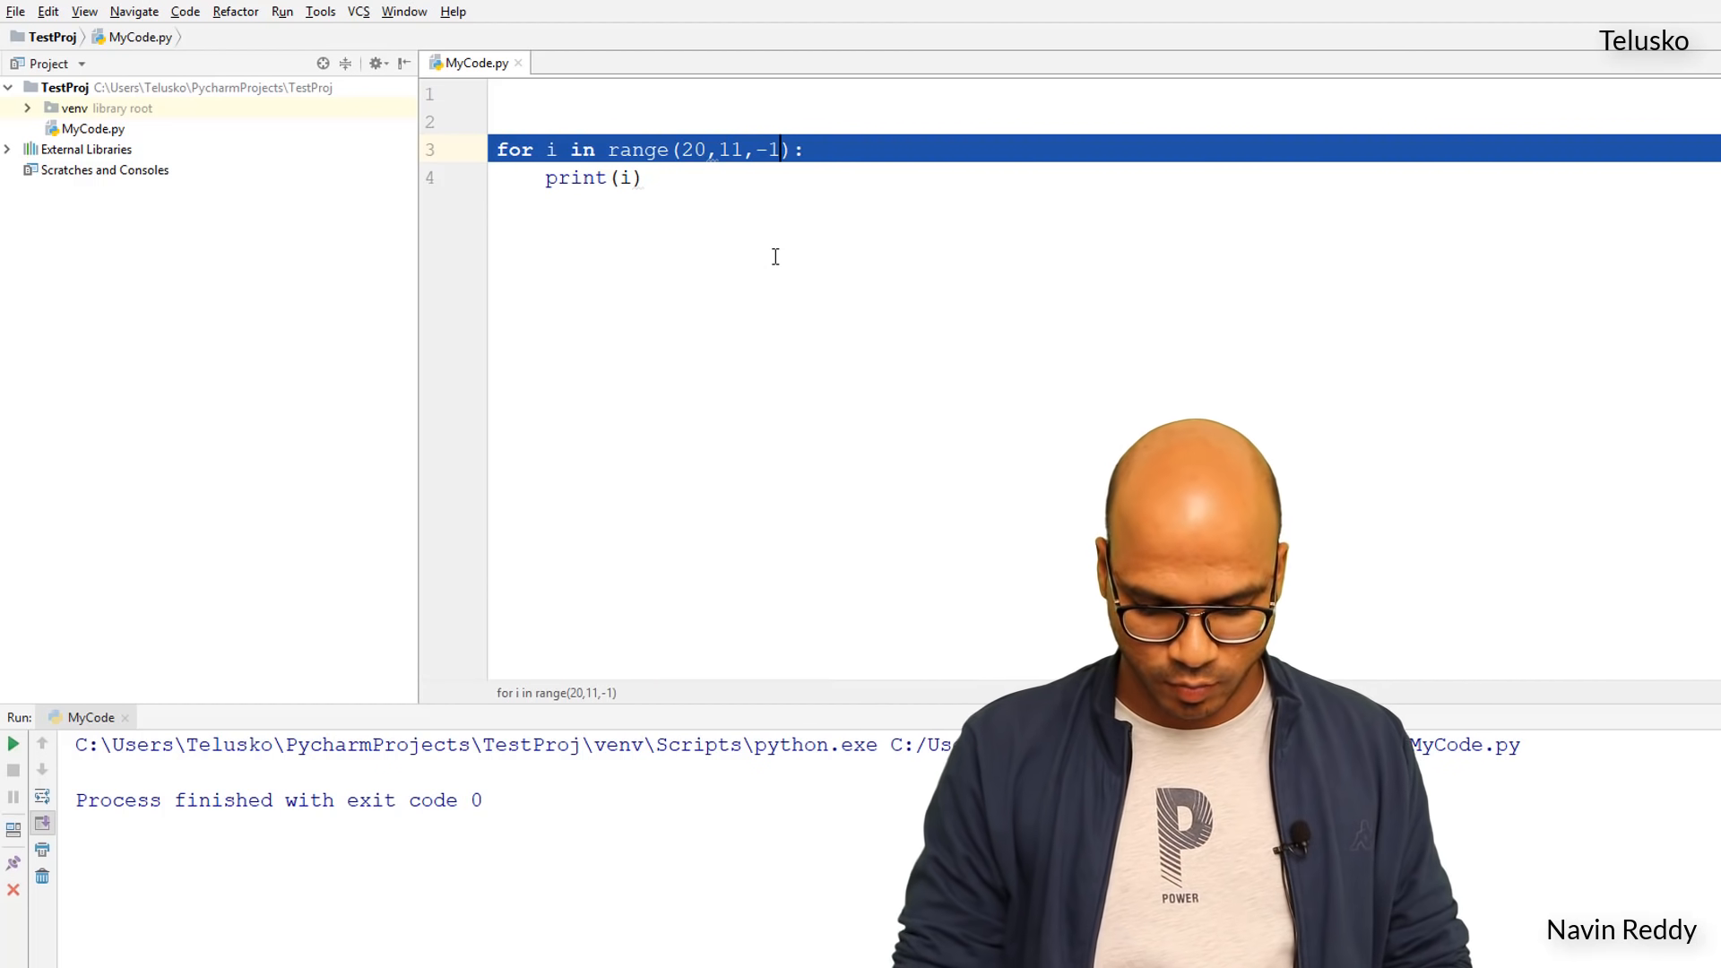
key(ctrl+shift+F10)
scroll(158, 877, up, 3)
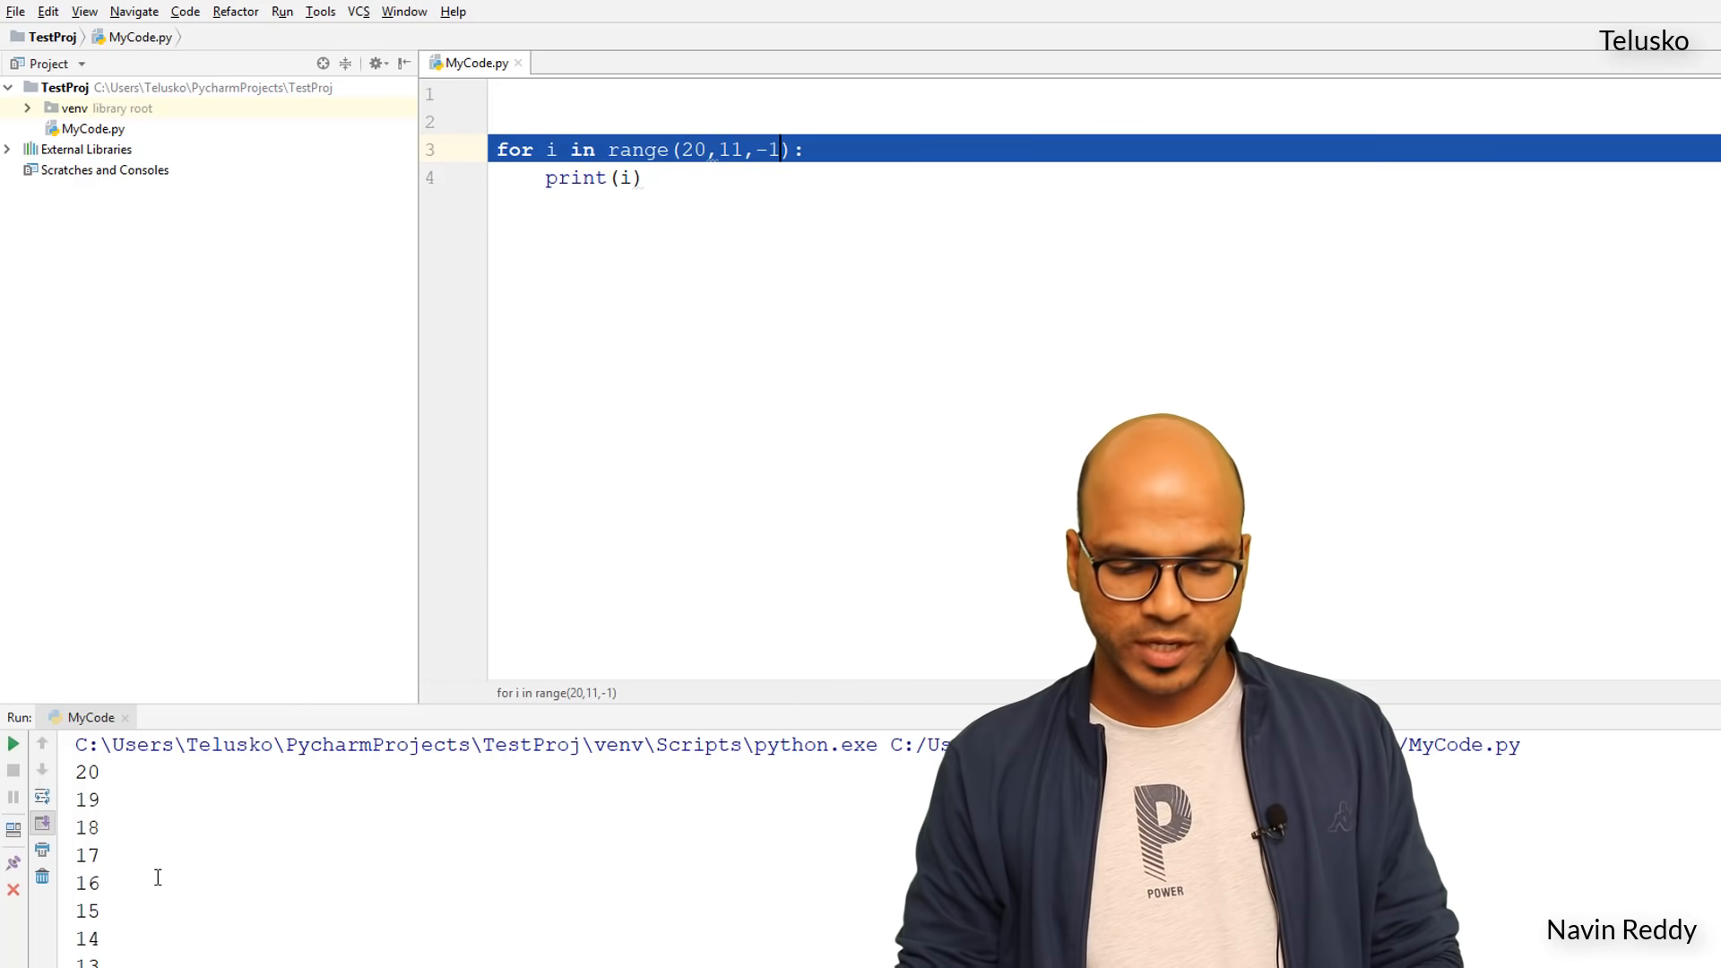
scroll(157, 877, down, 3)
text(0)
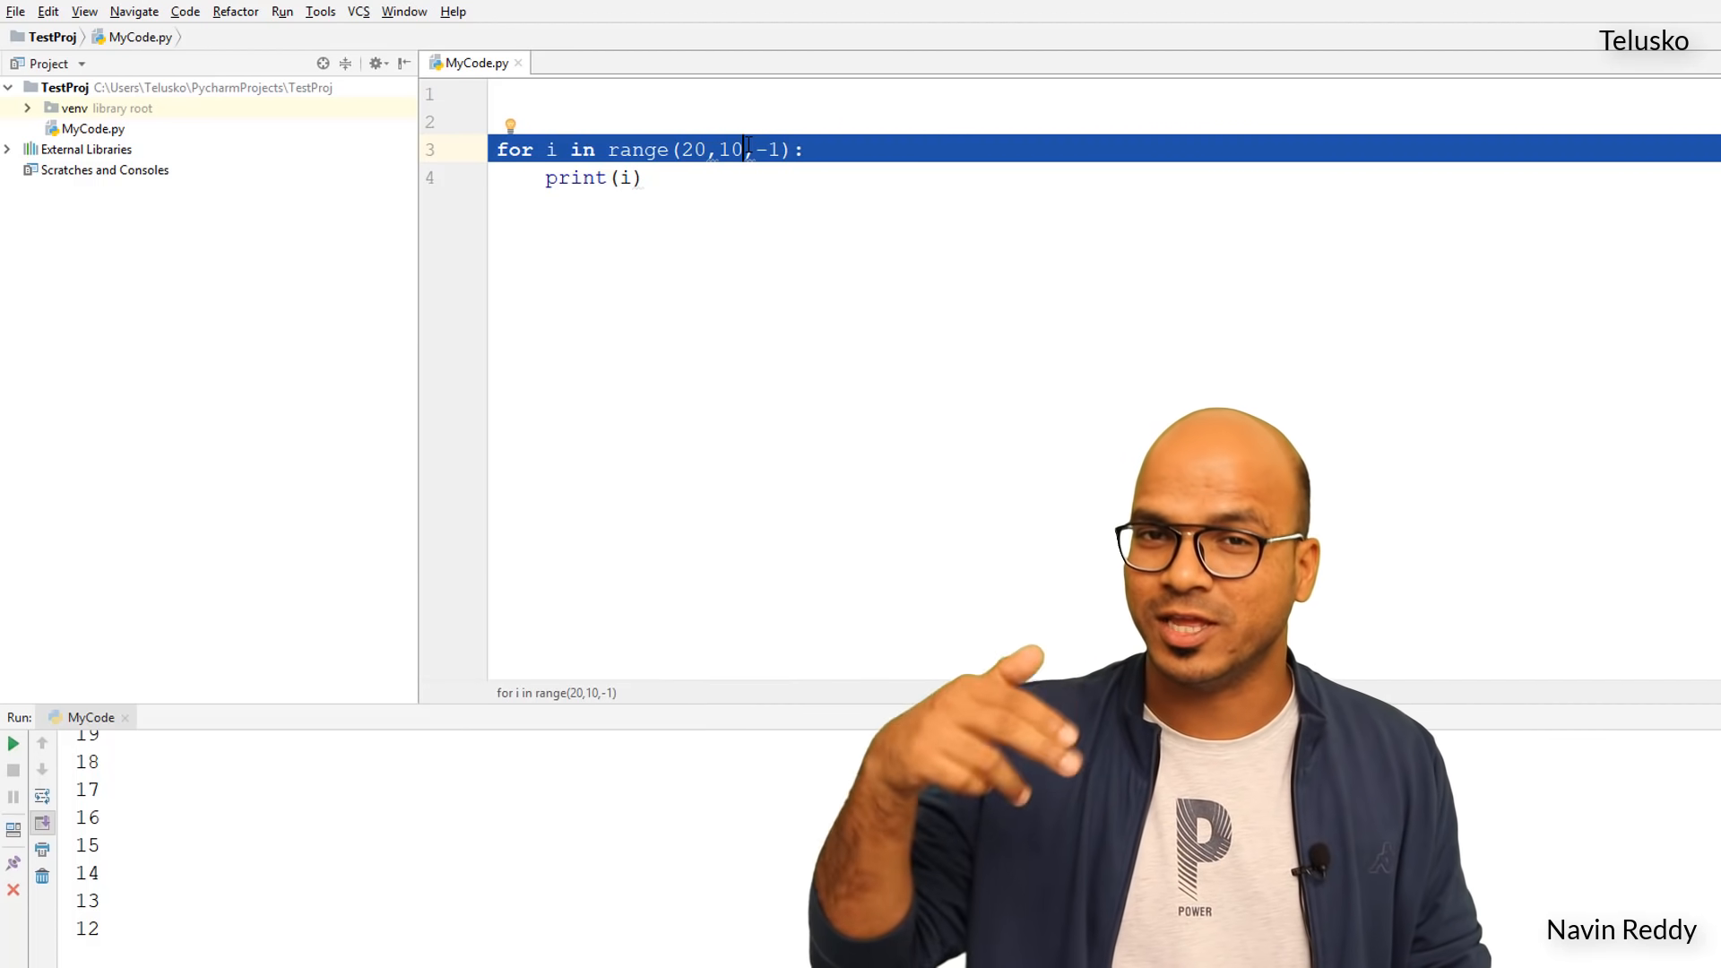
scroll(157, 834, down, 1)
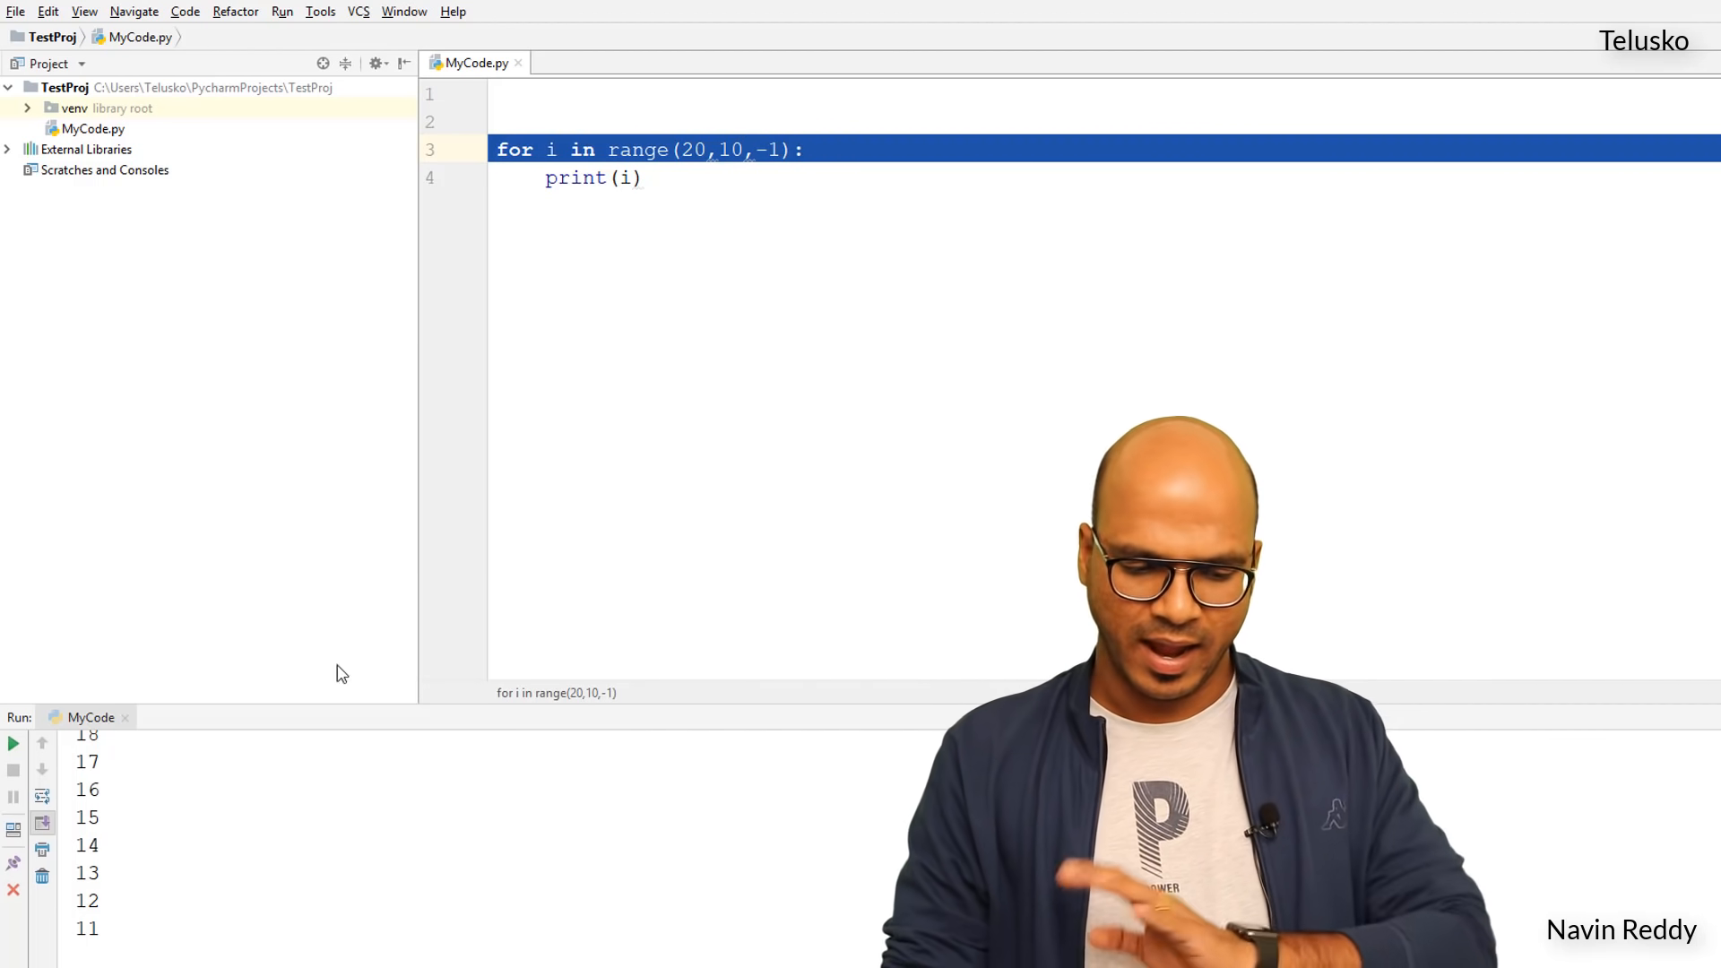
scroll(282, 829, up, 3)
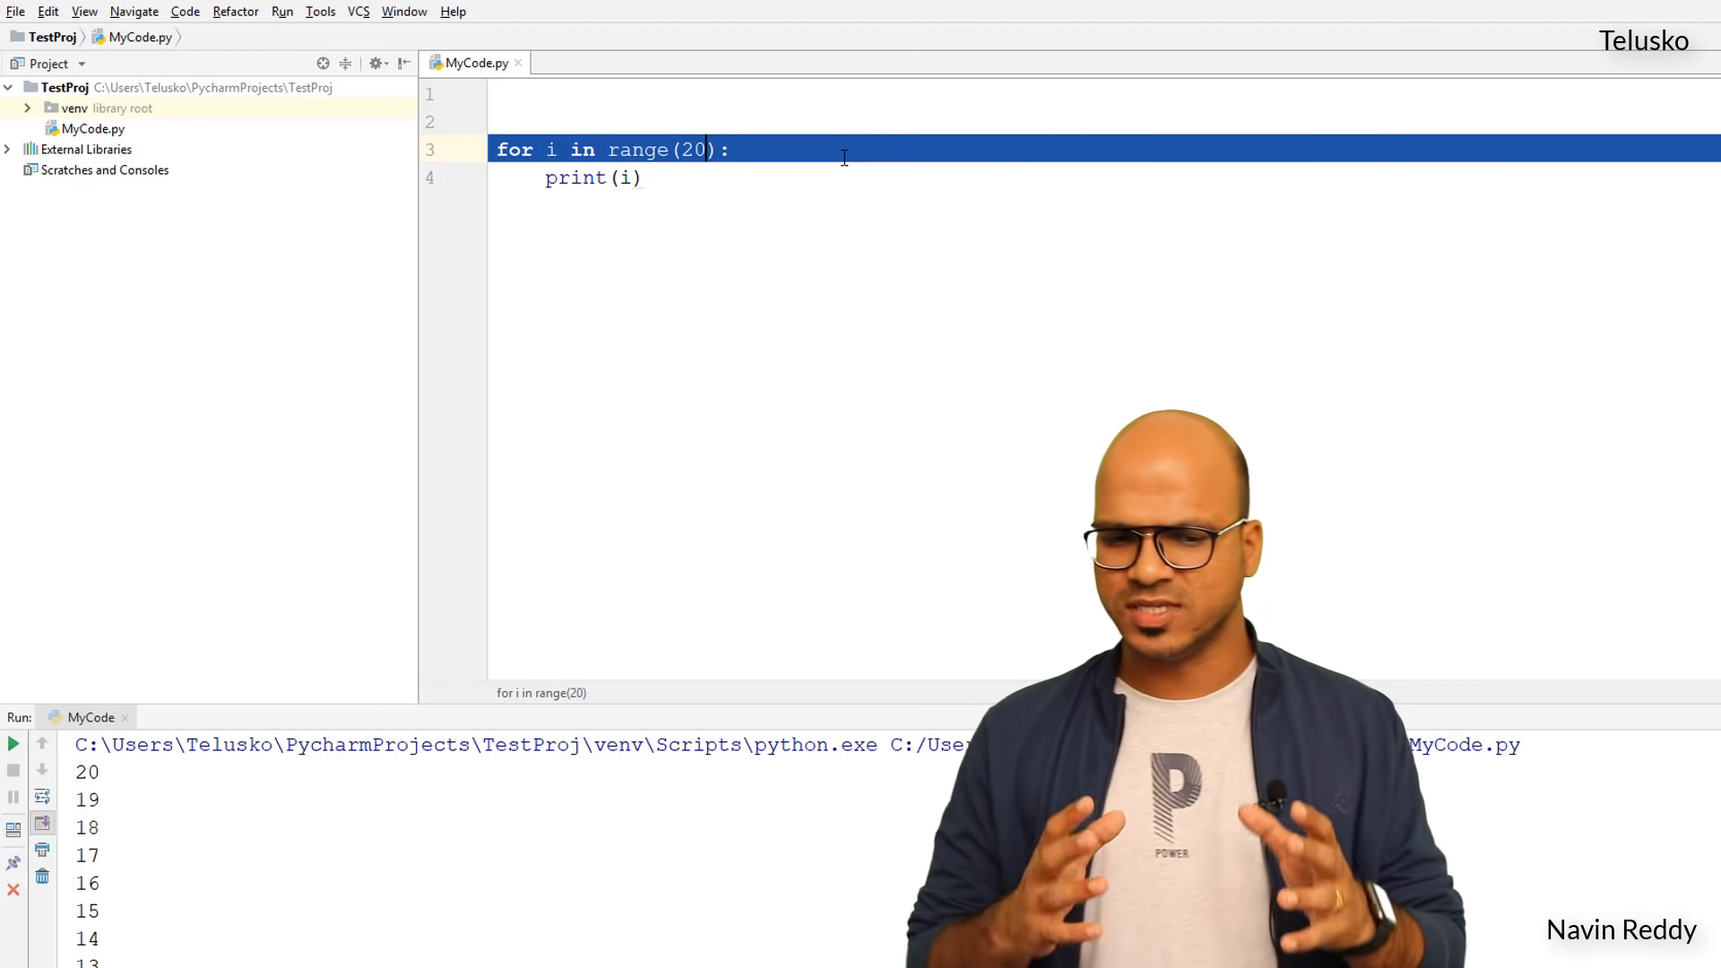
Change the loop to range(1,21) and run it to print 1 through 20.
click(1063, 223)
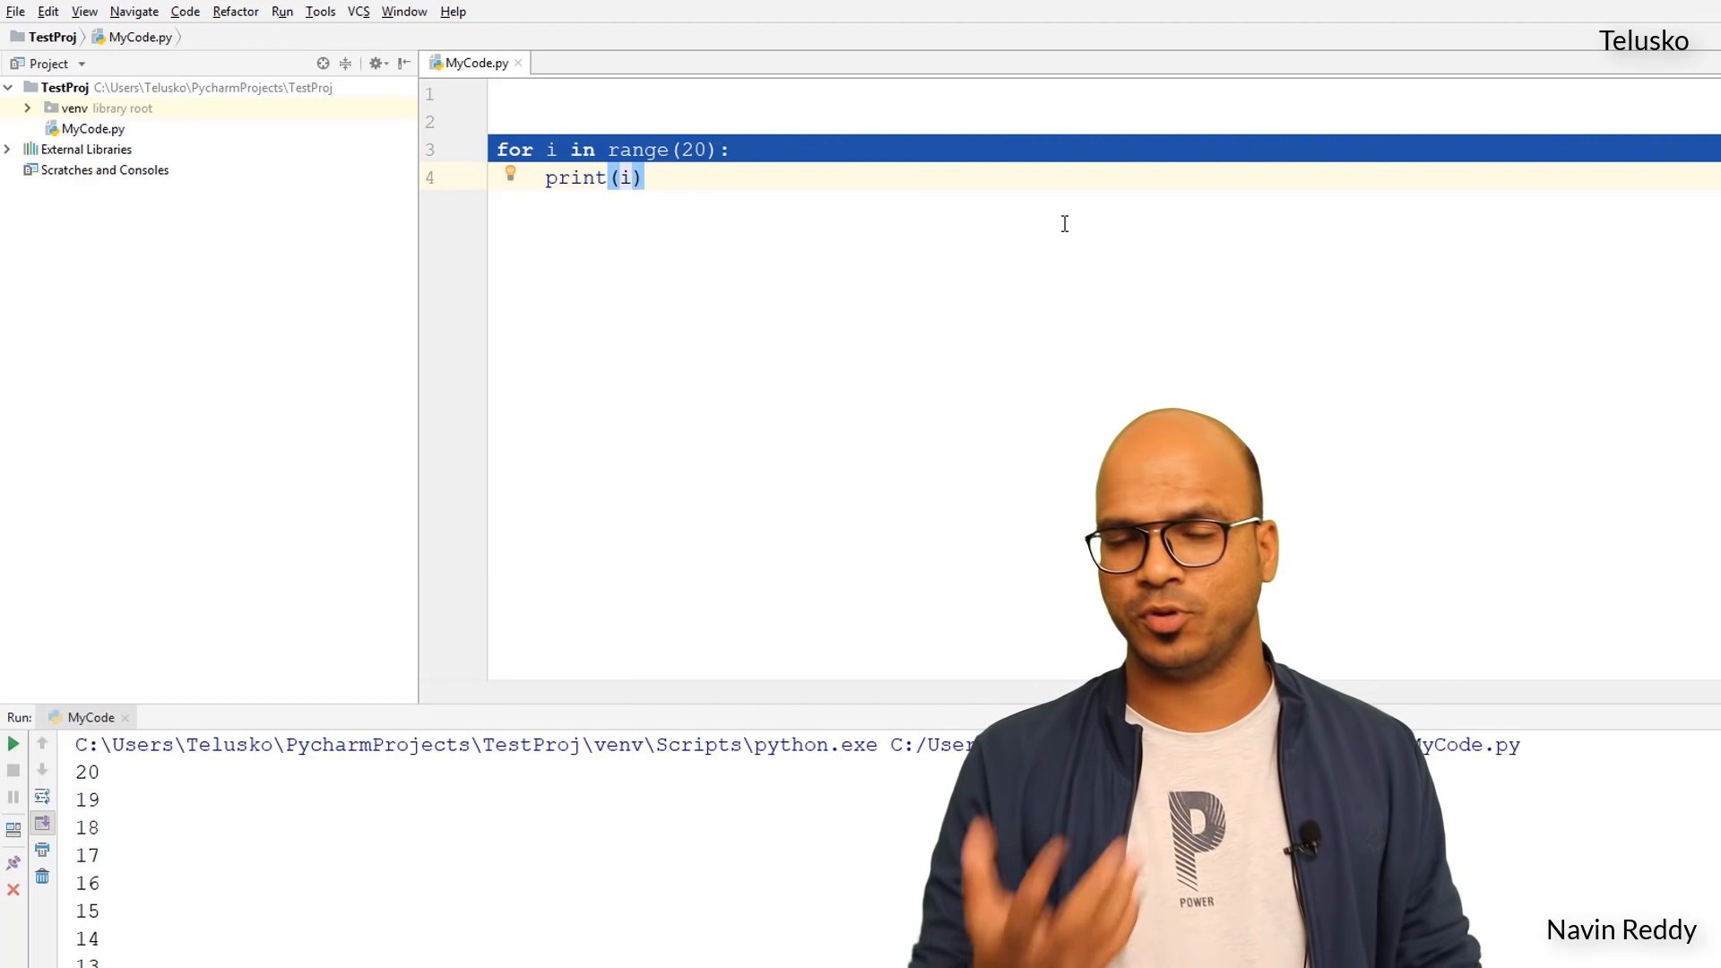
key(Up)
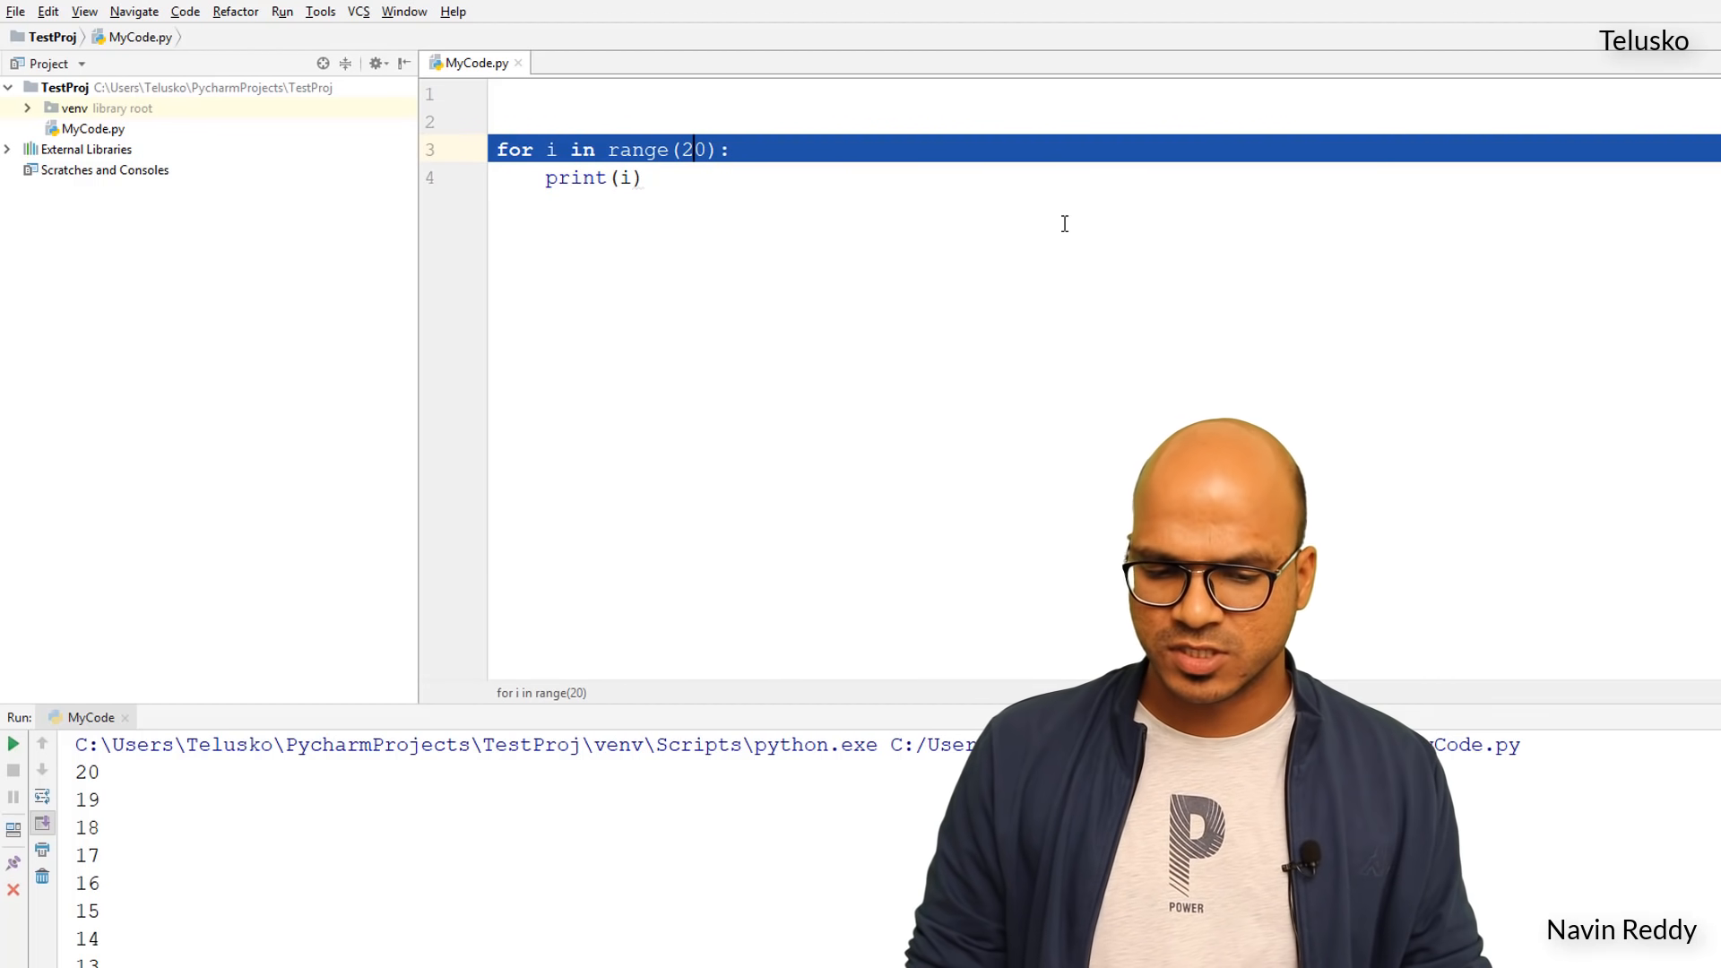
key(Right)
key(Right)
key(Right)
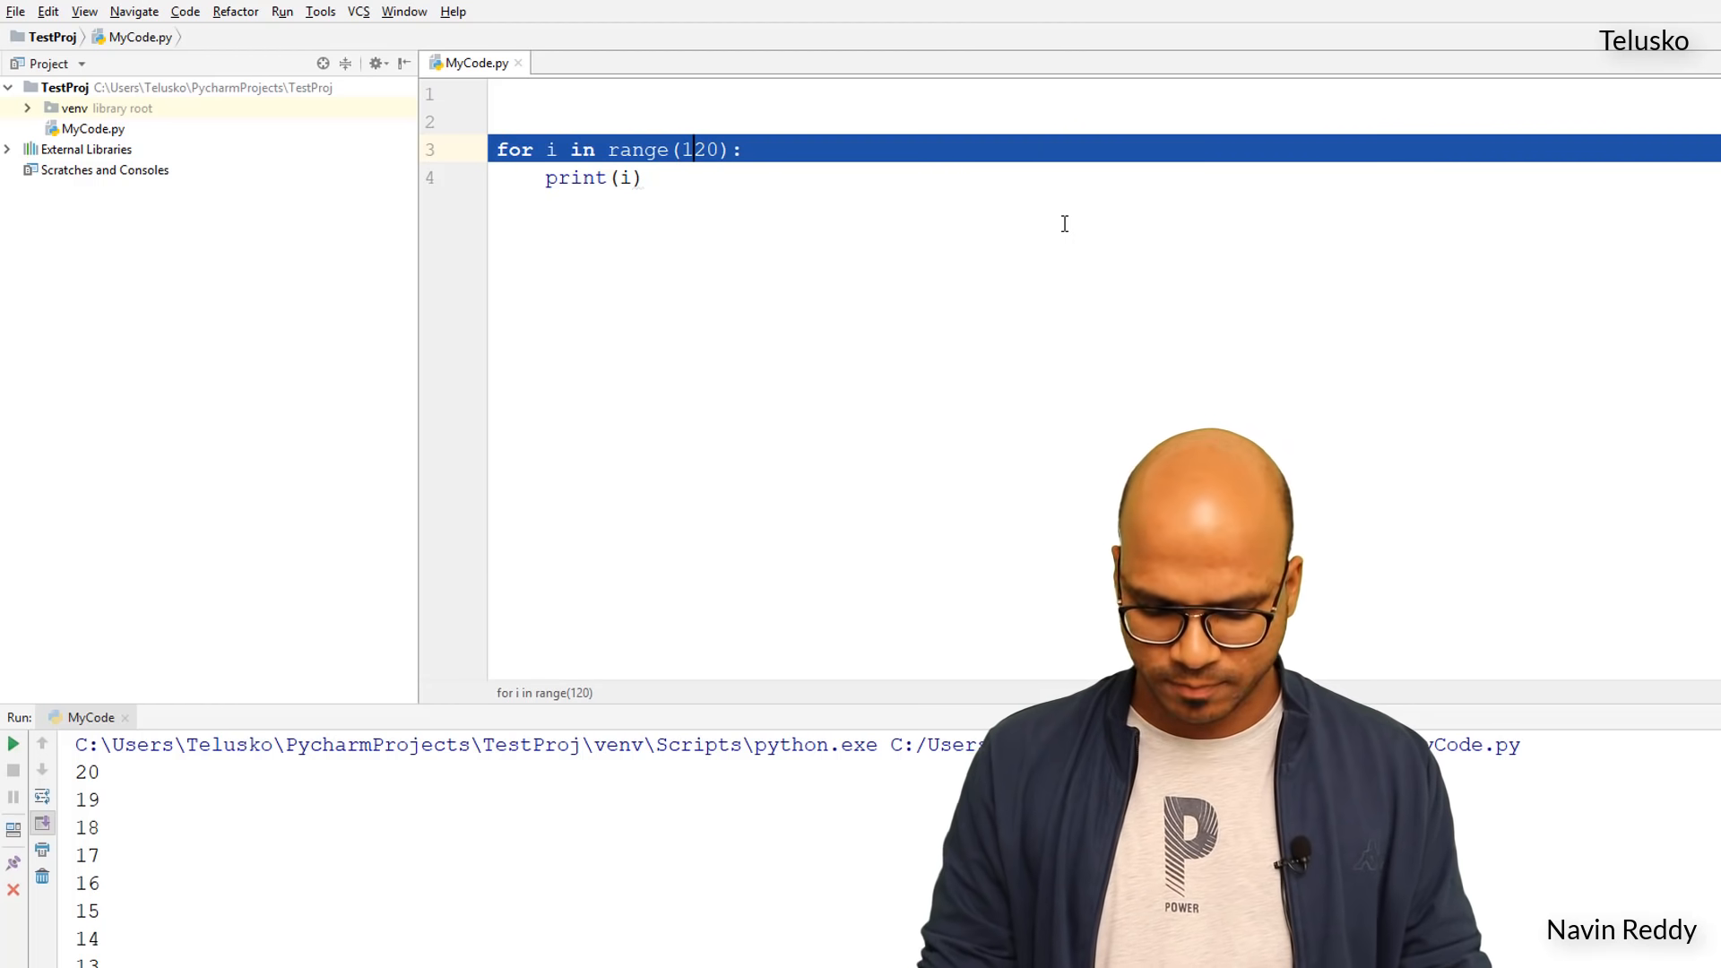
text(,21,)
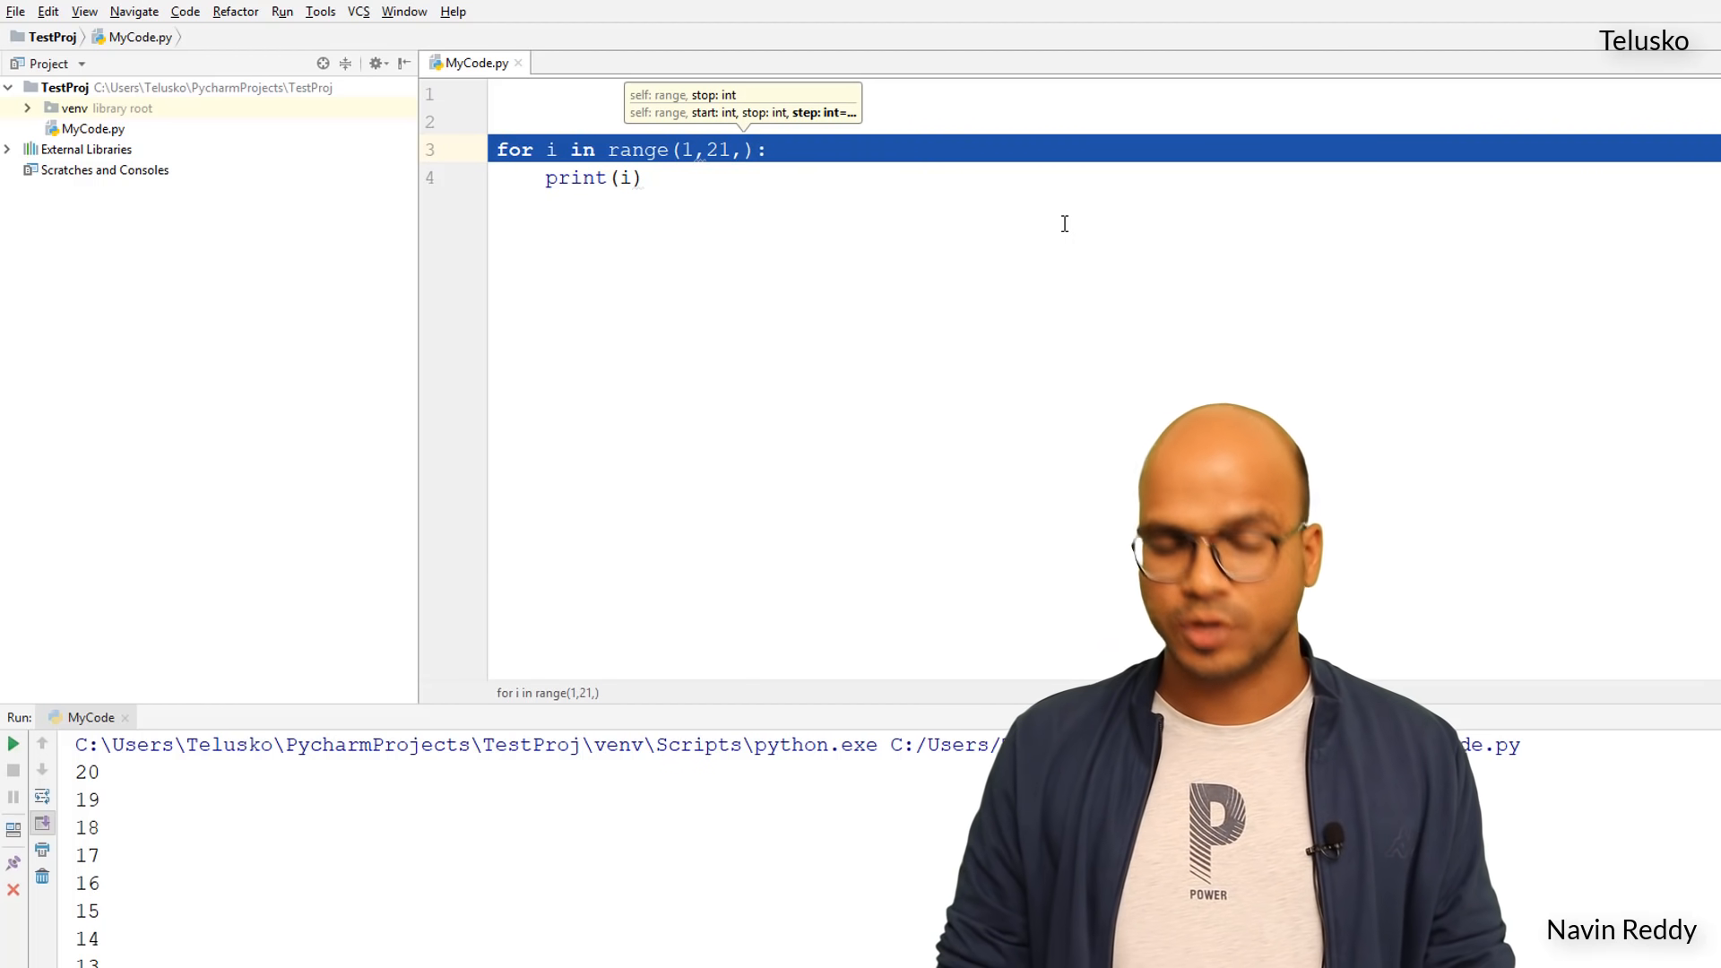
text(1)
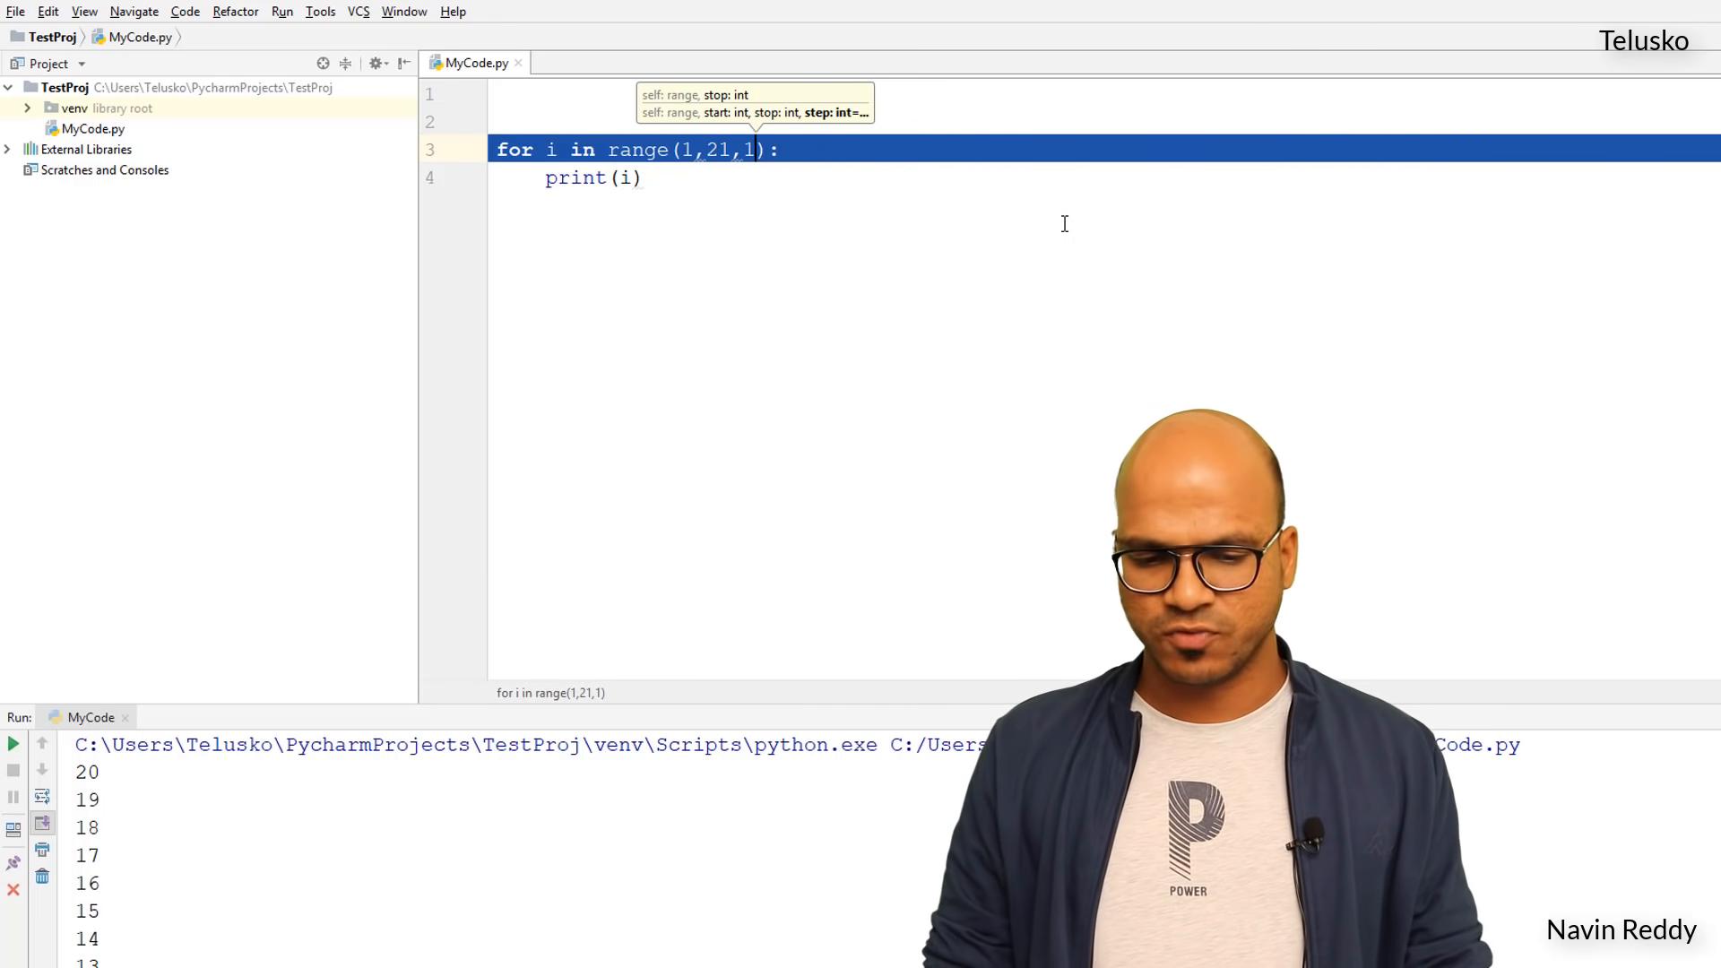
key(BackSpace)
key(BackSpace)
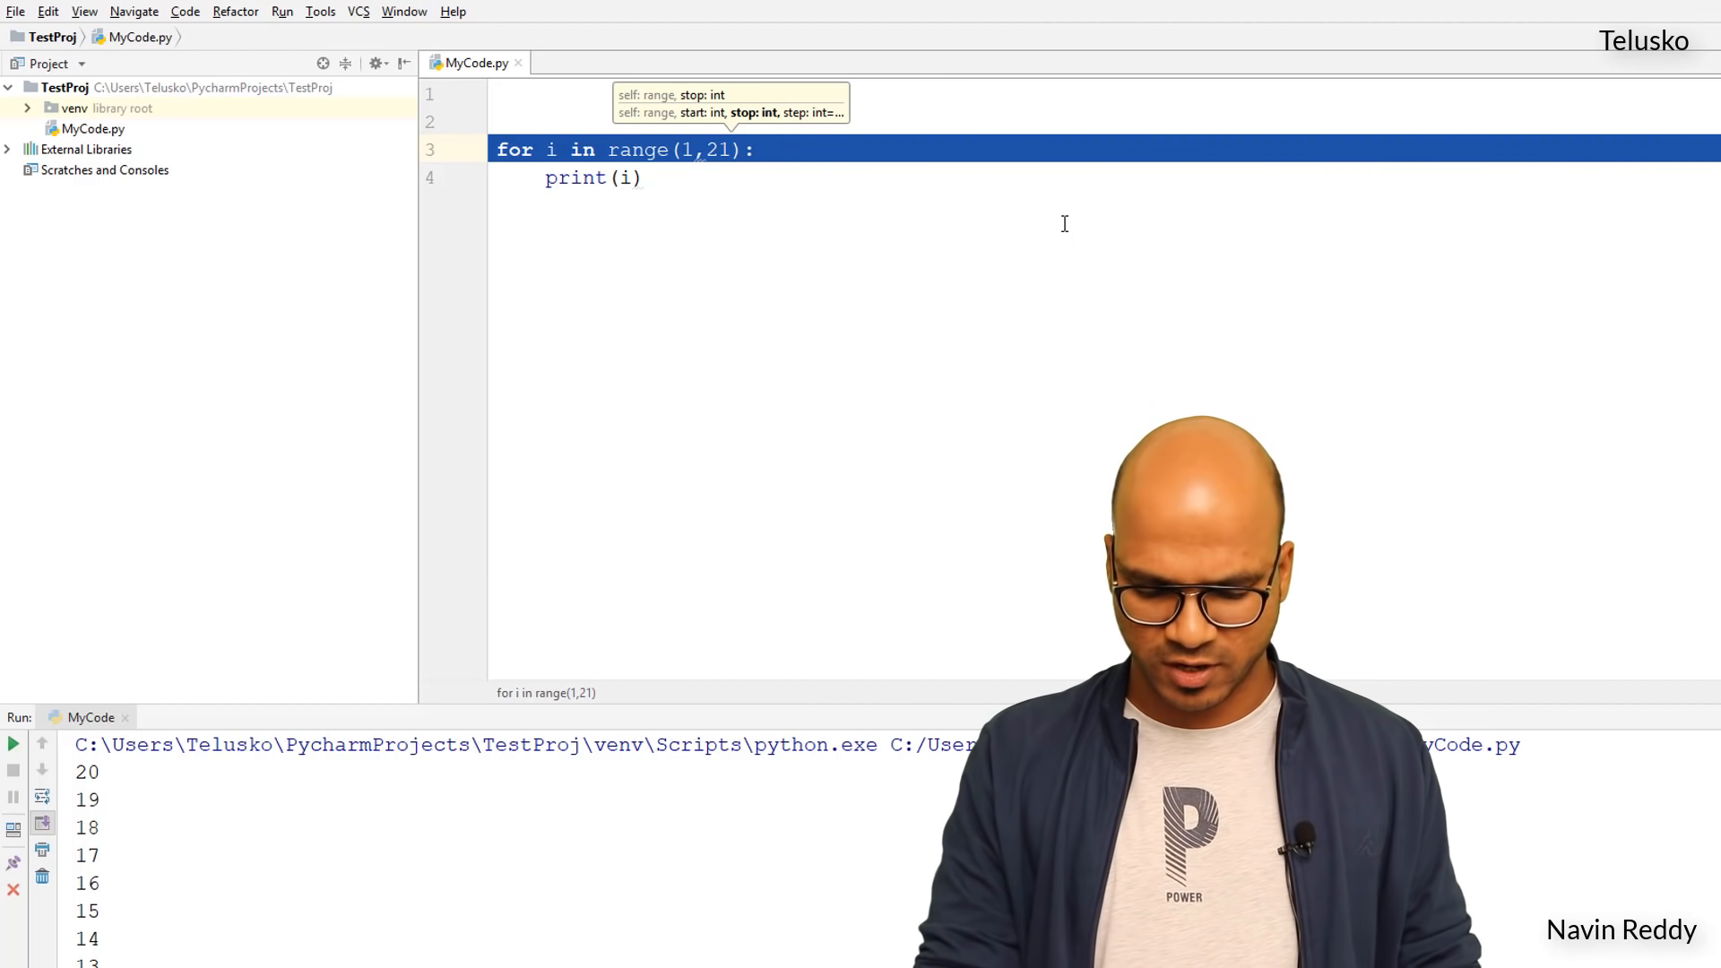
key(shift+F10)
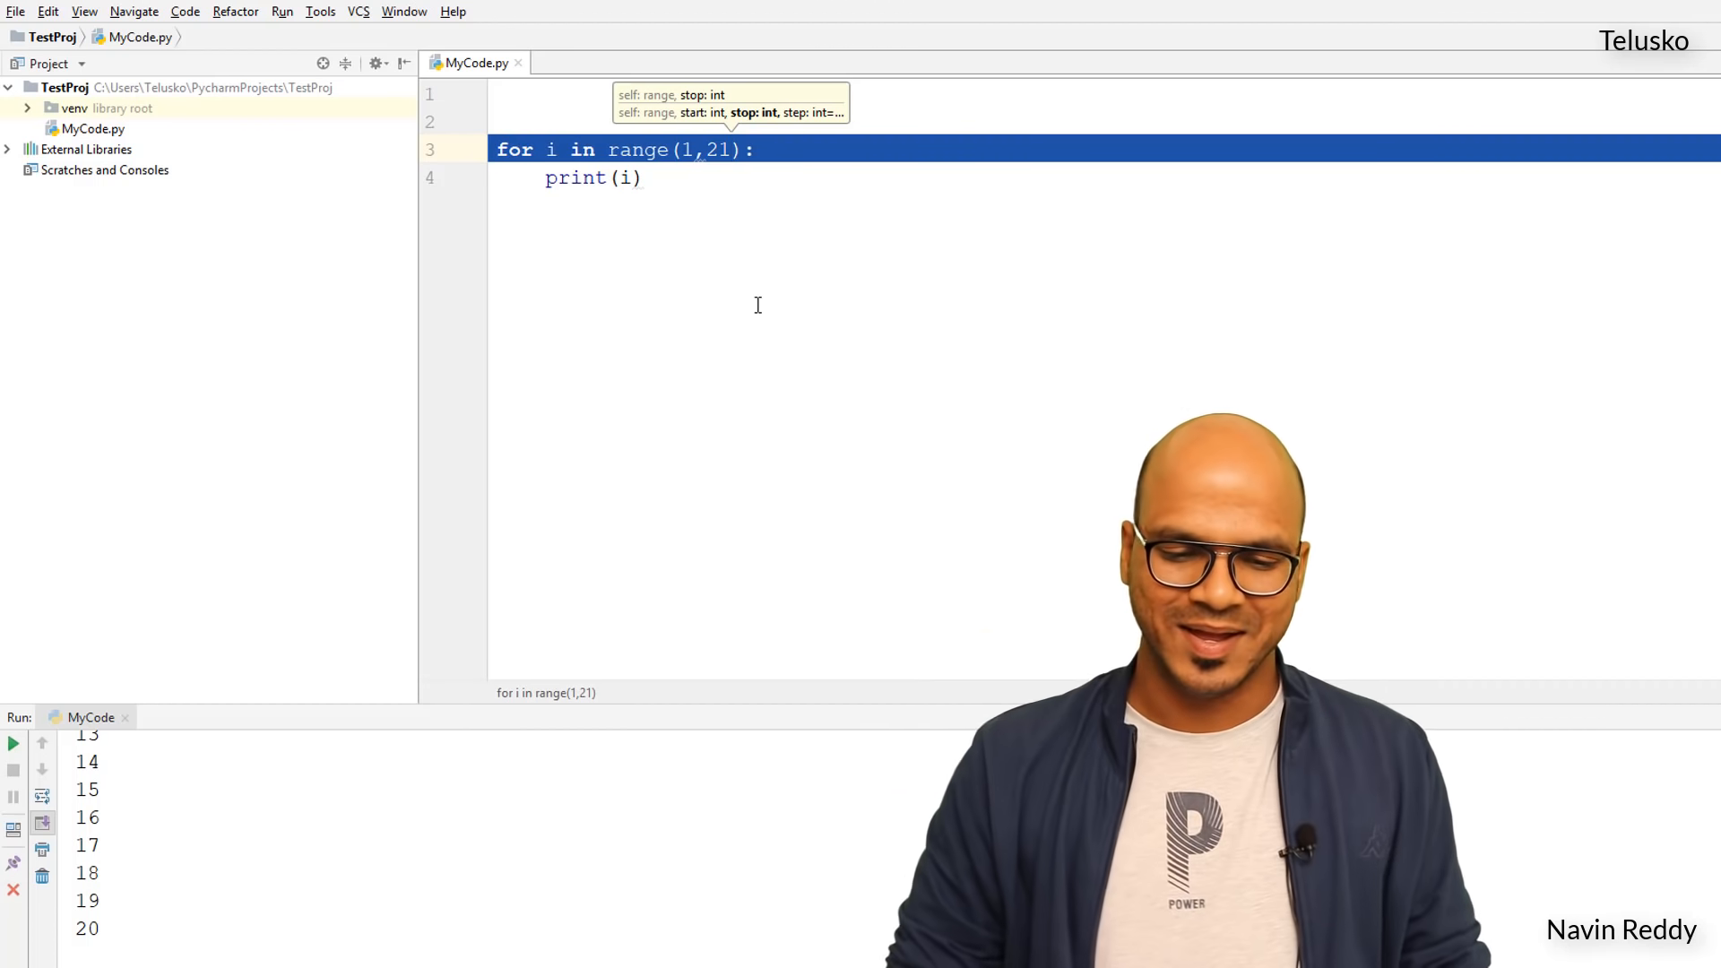
Add a new indented line inside the loop after the for header.
click(800, 151)
key(Return)
text(if)
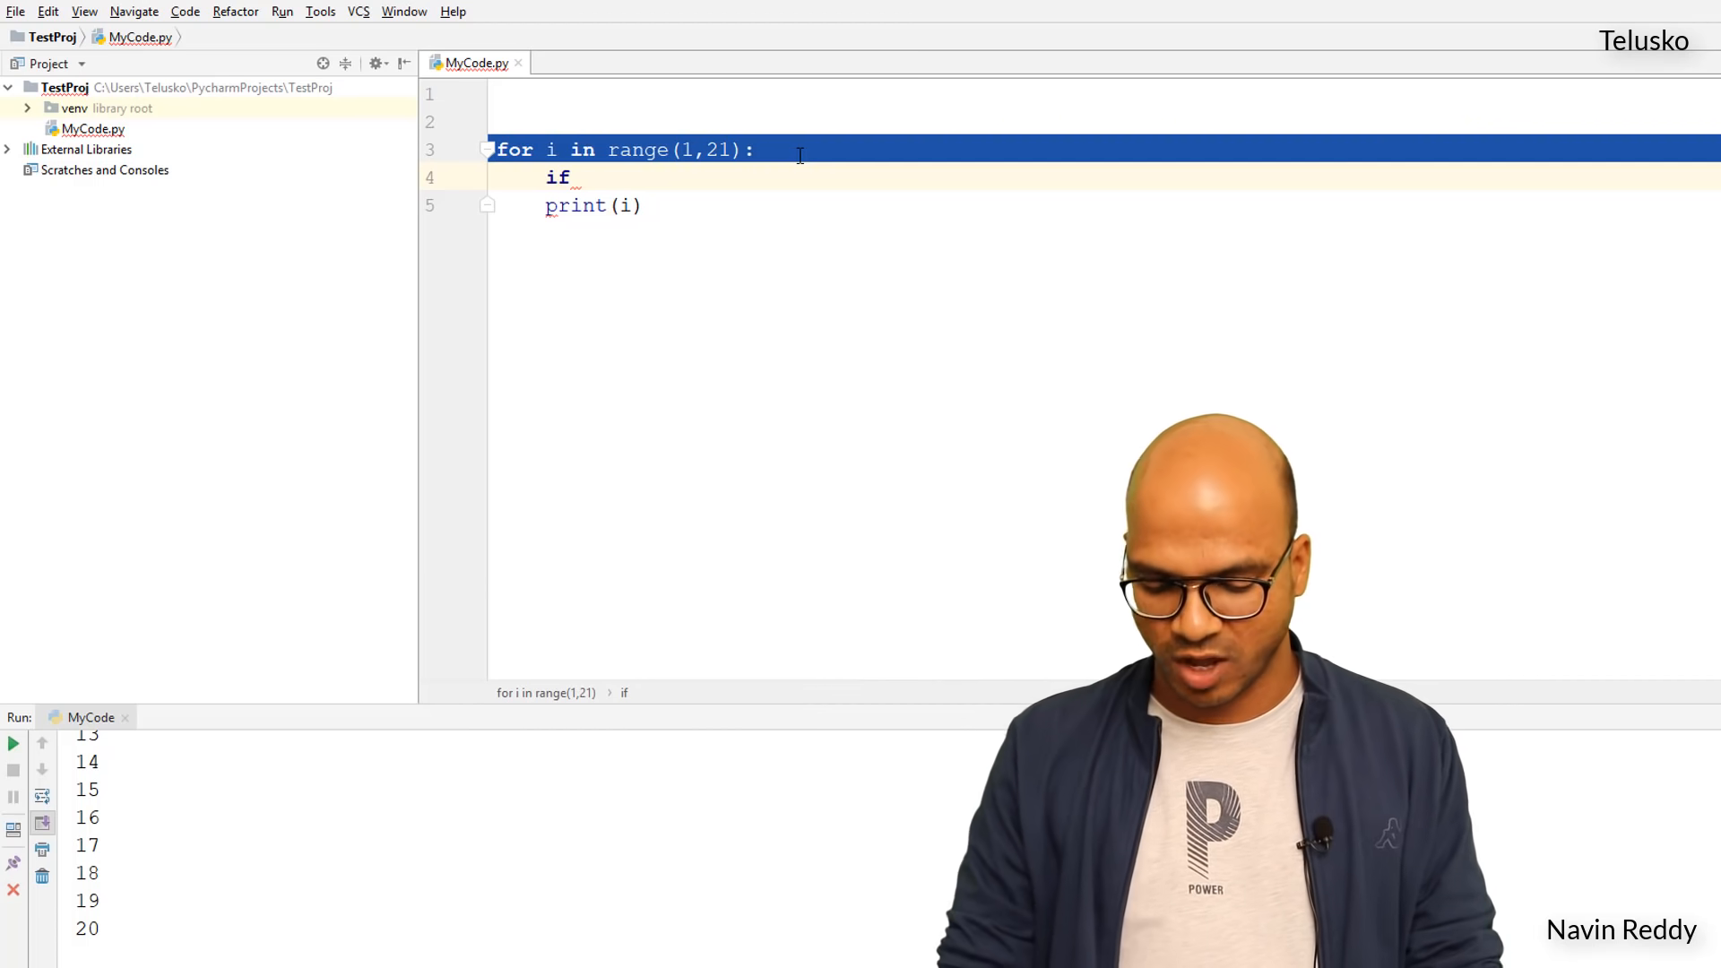
text(())
Write an if(i%5!=0) check and indent print(i) beneath it.
key(Left)
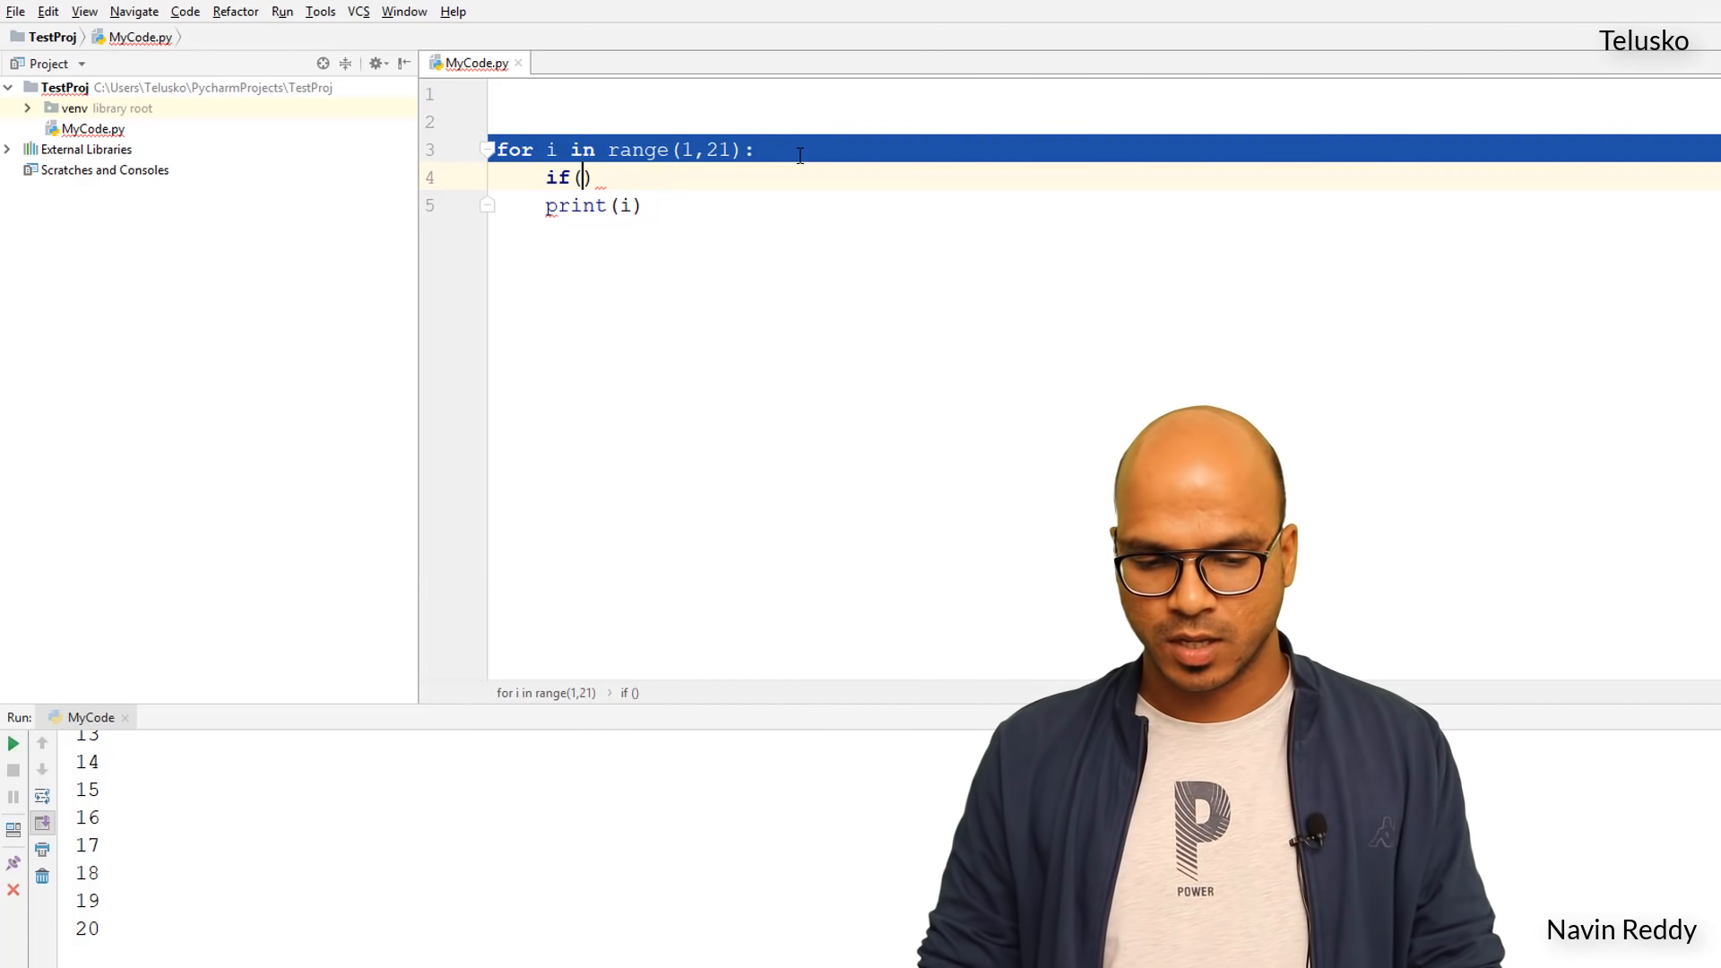
text(i)
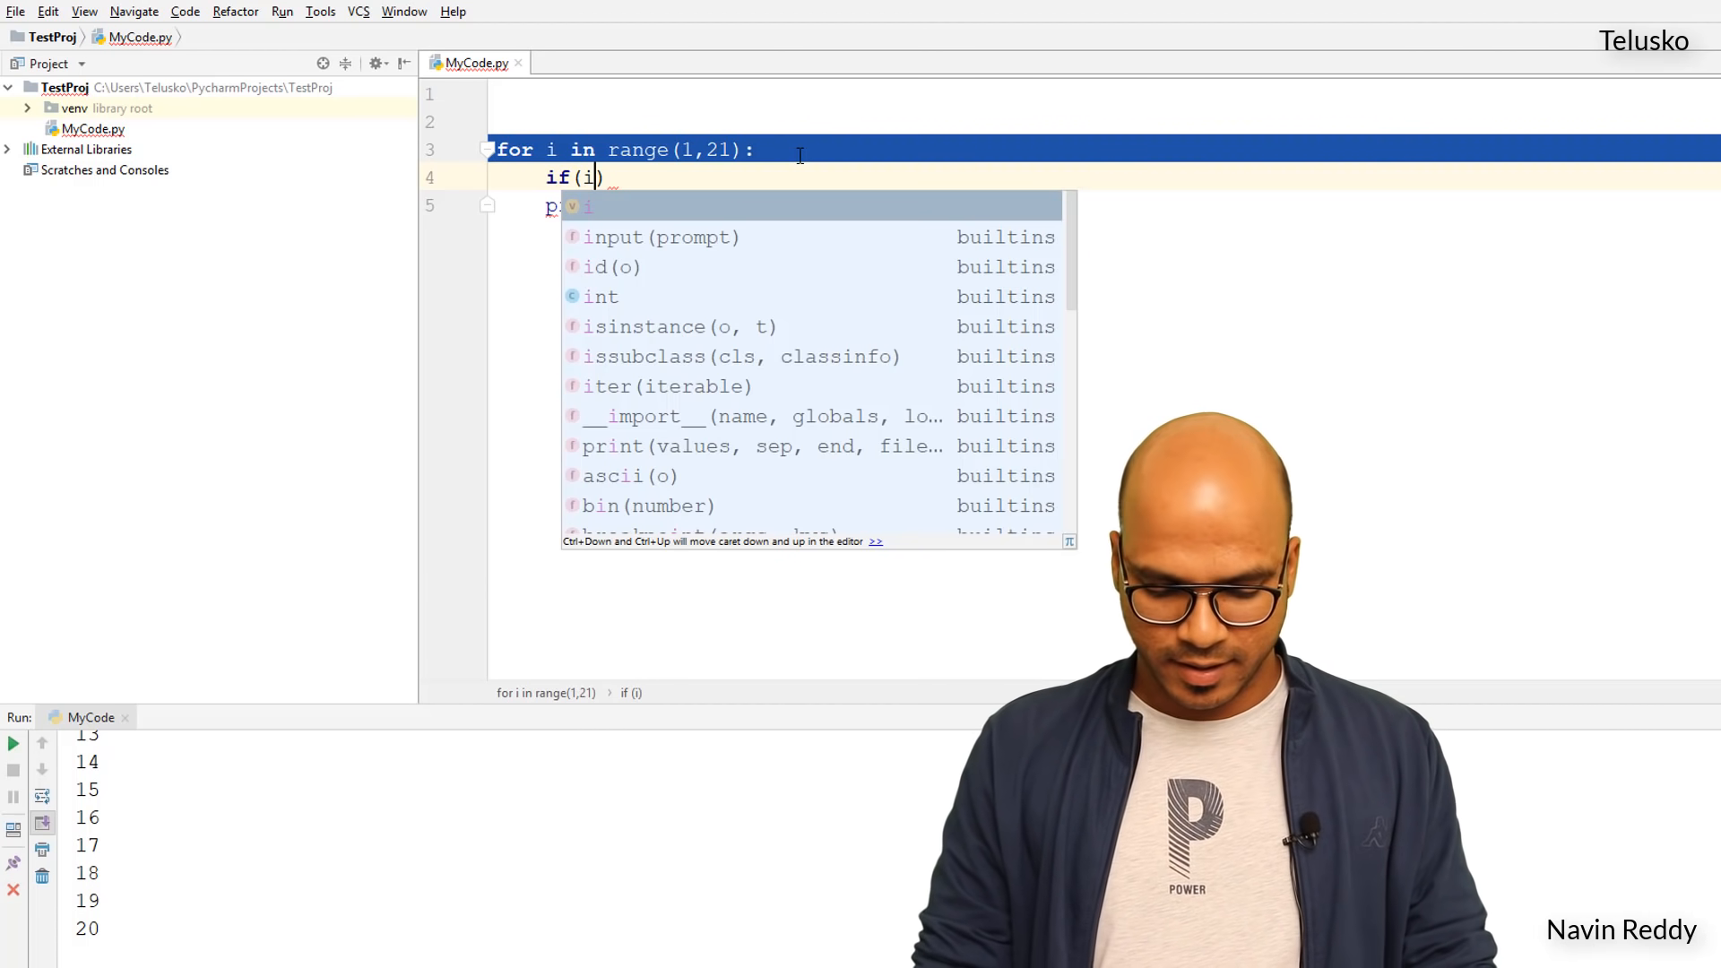
text(%5==0)
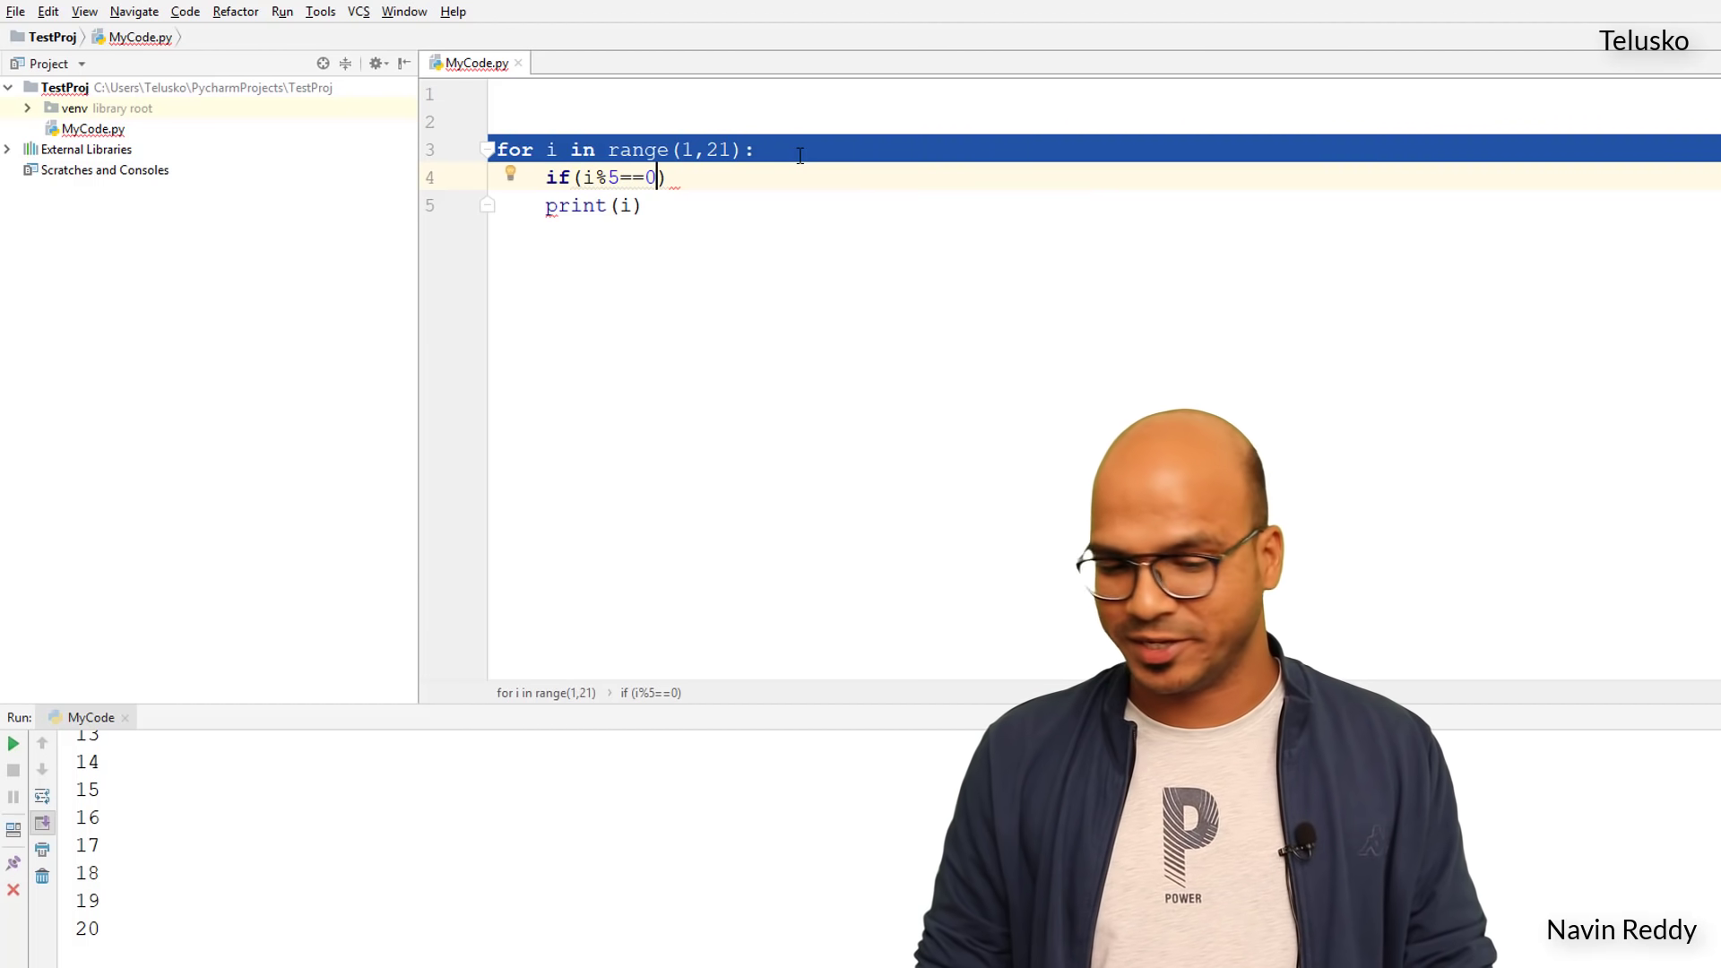
key(Return)
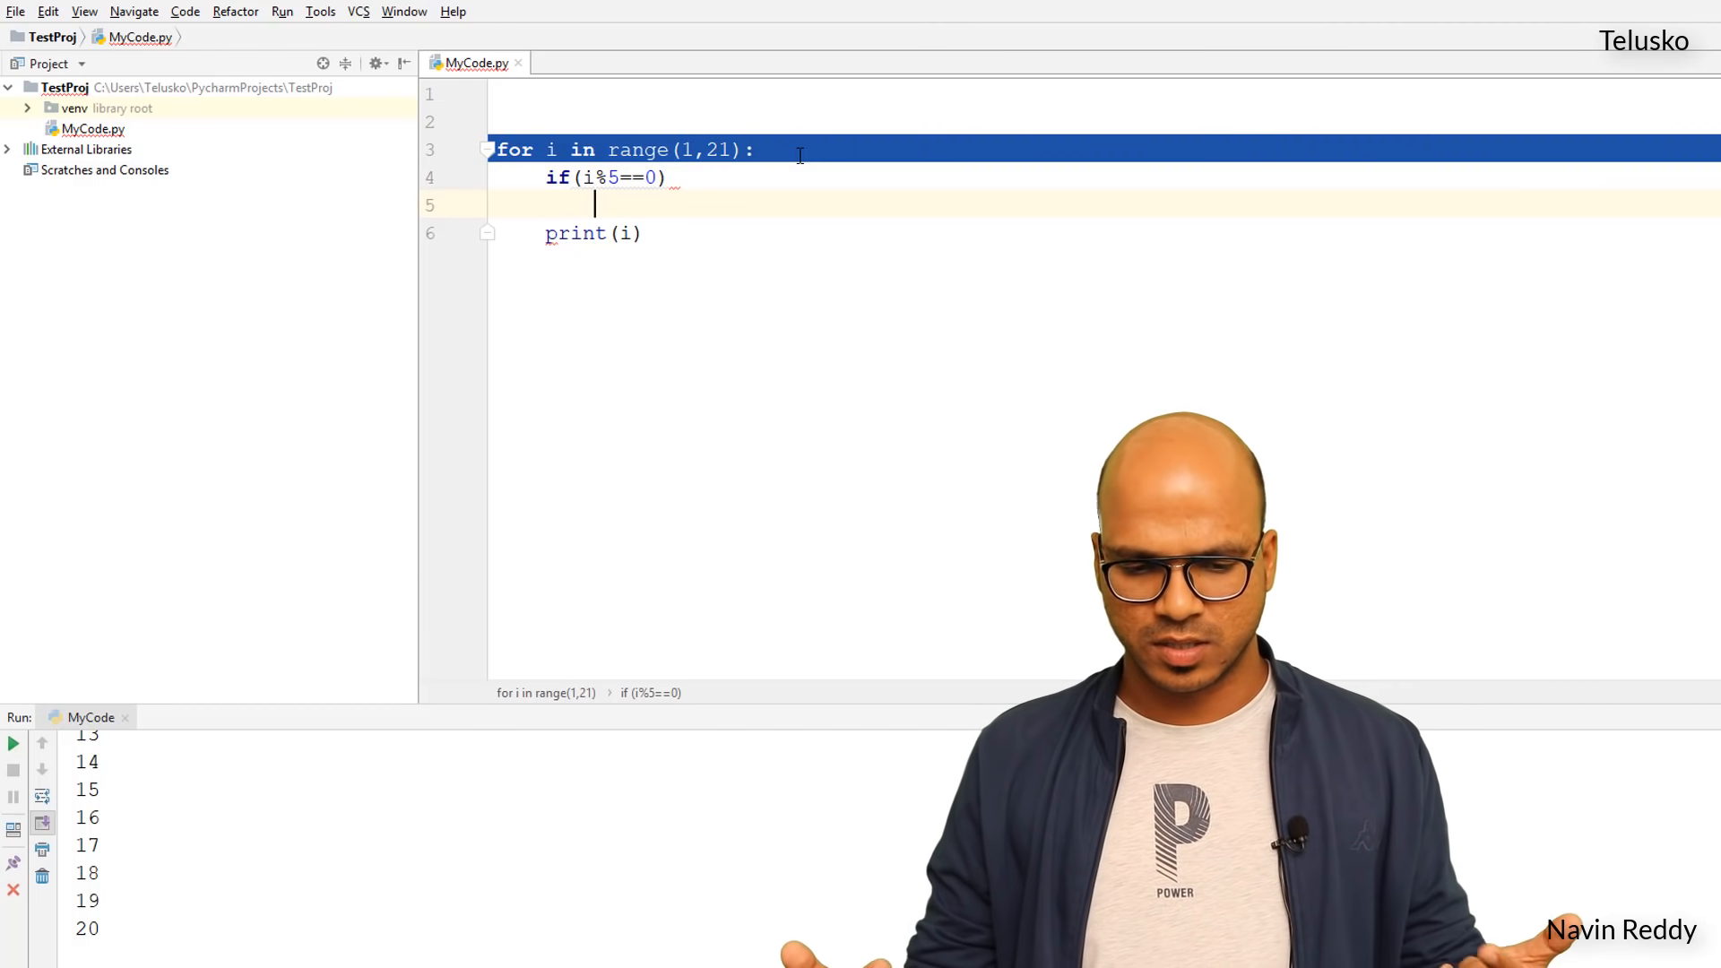
key(Up)
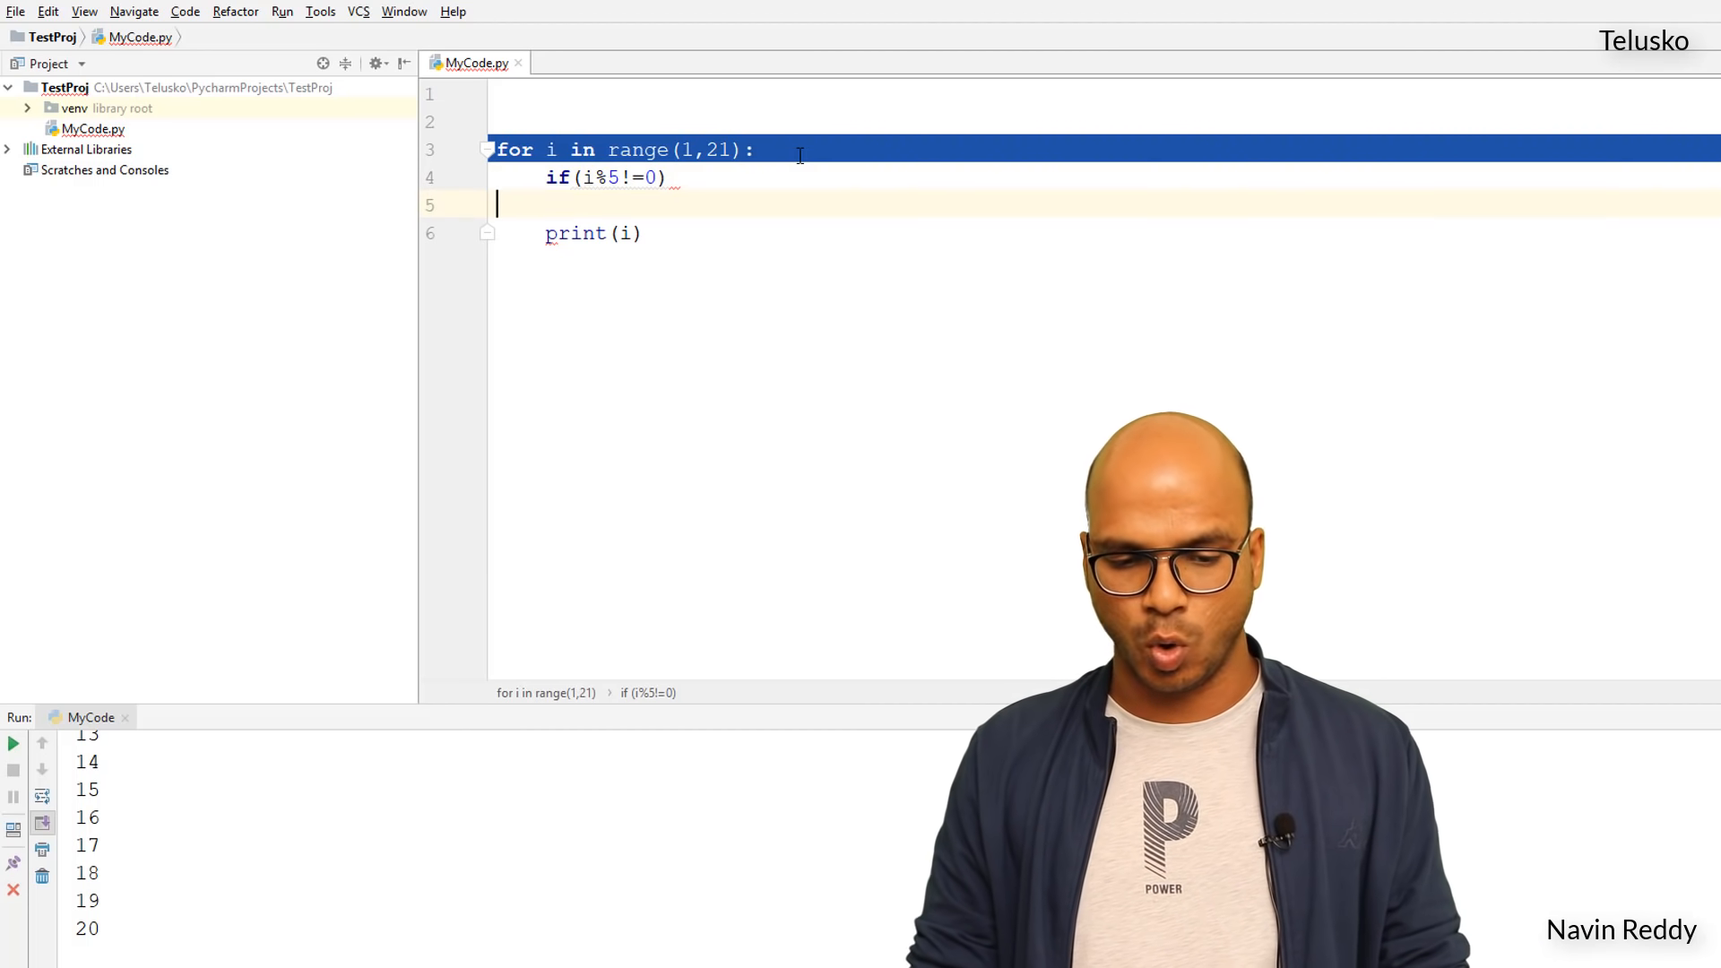
key(Down)
key(Down)
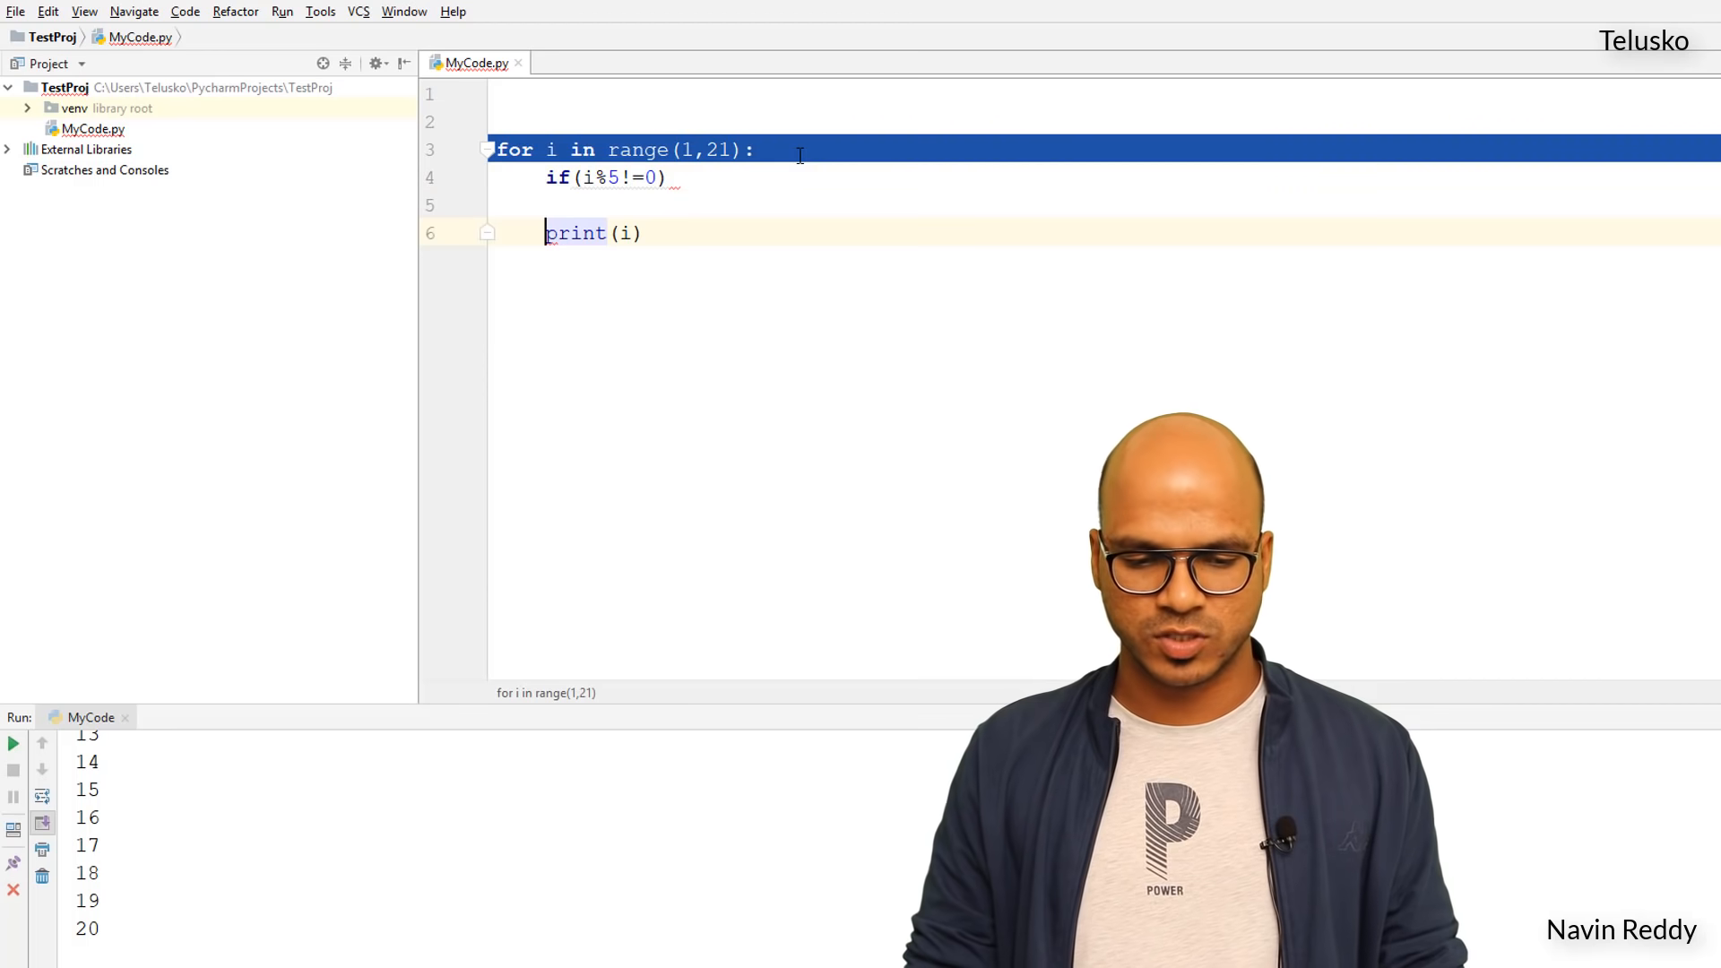
key(Tab)
key(BackSpace)
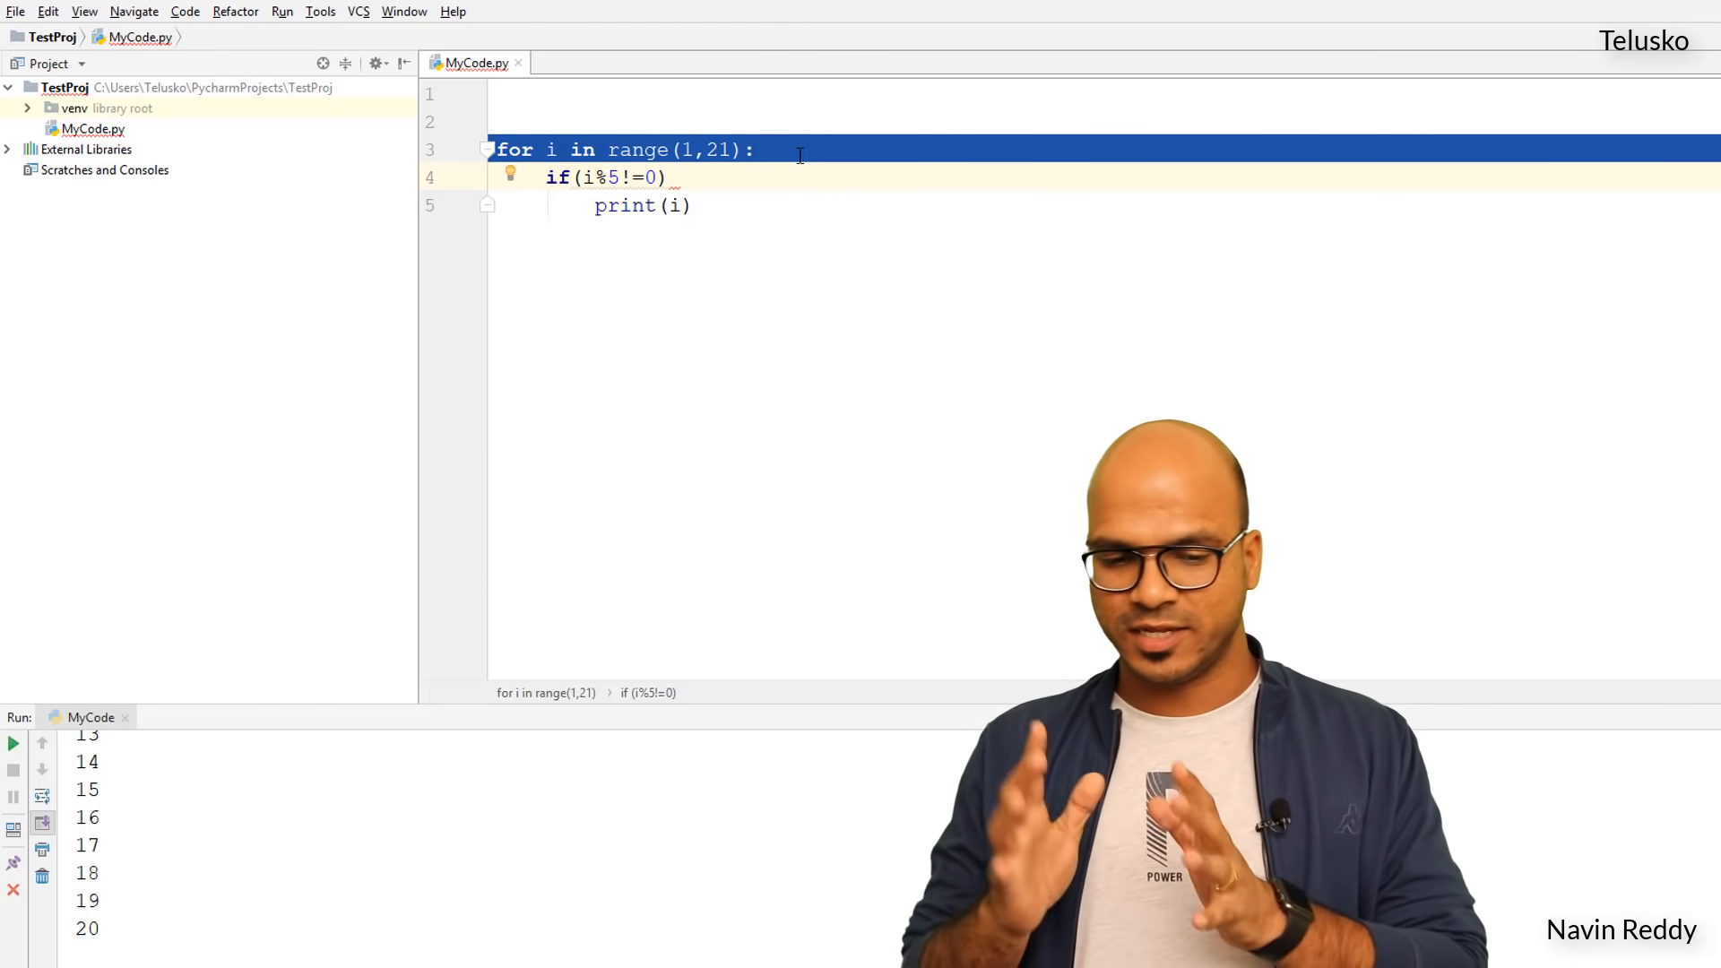
key(Up)
Run to hit the error, fix the line to if i%5!=0 : without parentheses, and rerun to skip multiples of five.
key(shift+F10)
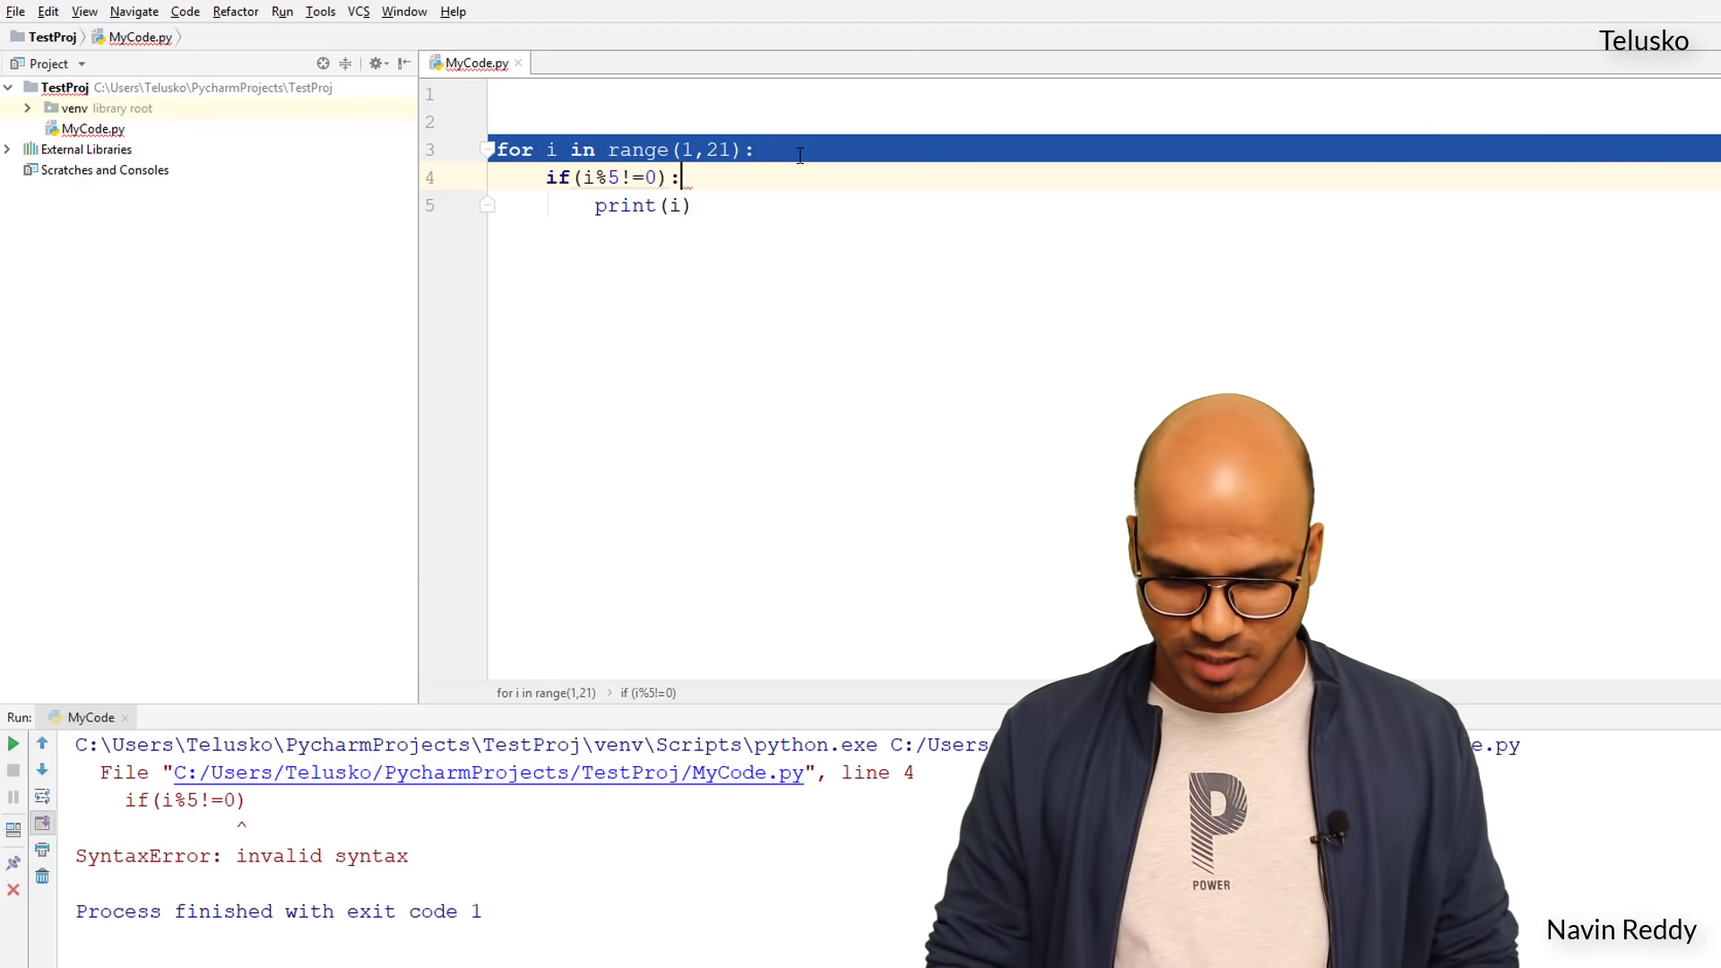
text(:)
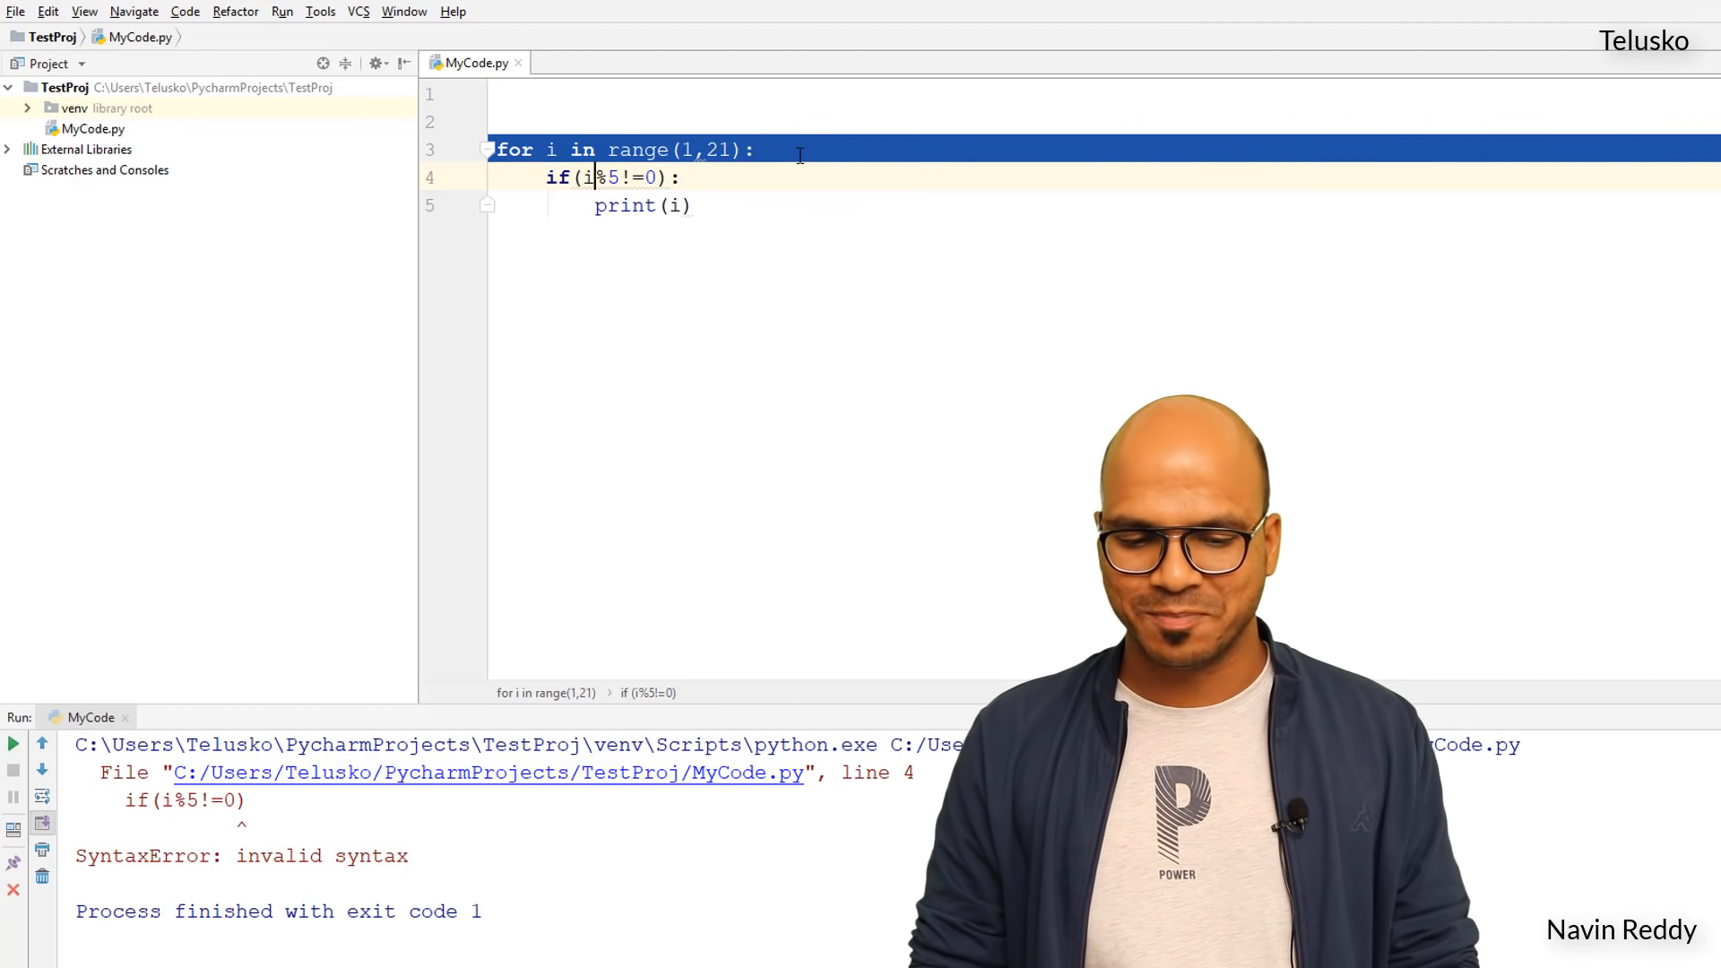
key(BackSpace)
text(000)
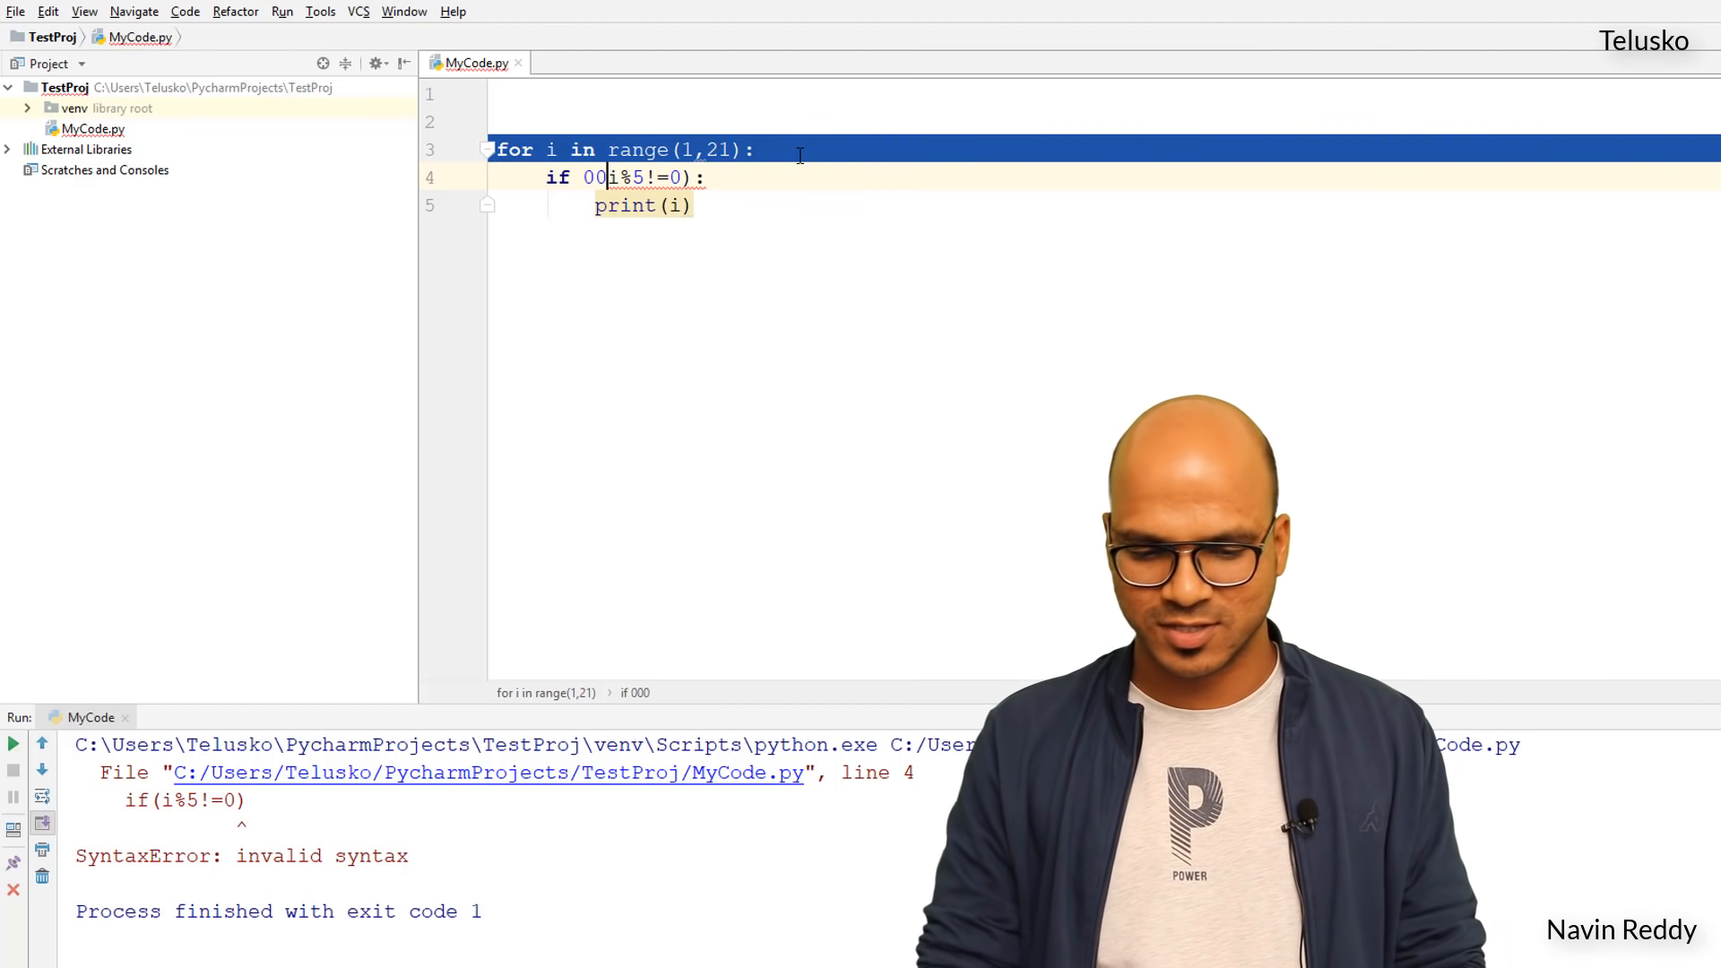
key(BackSpace)
key(BackSpace)
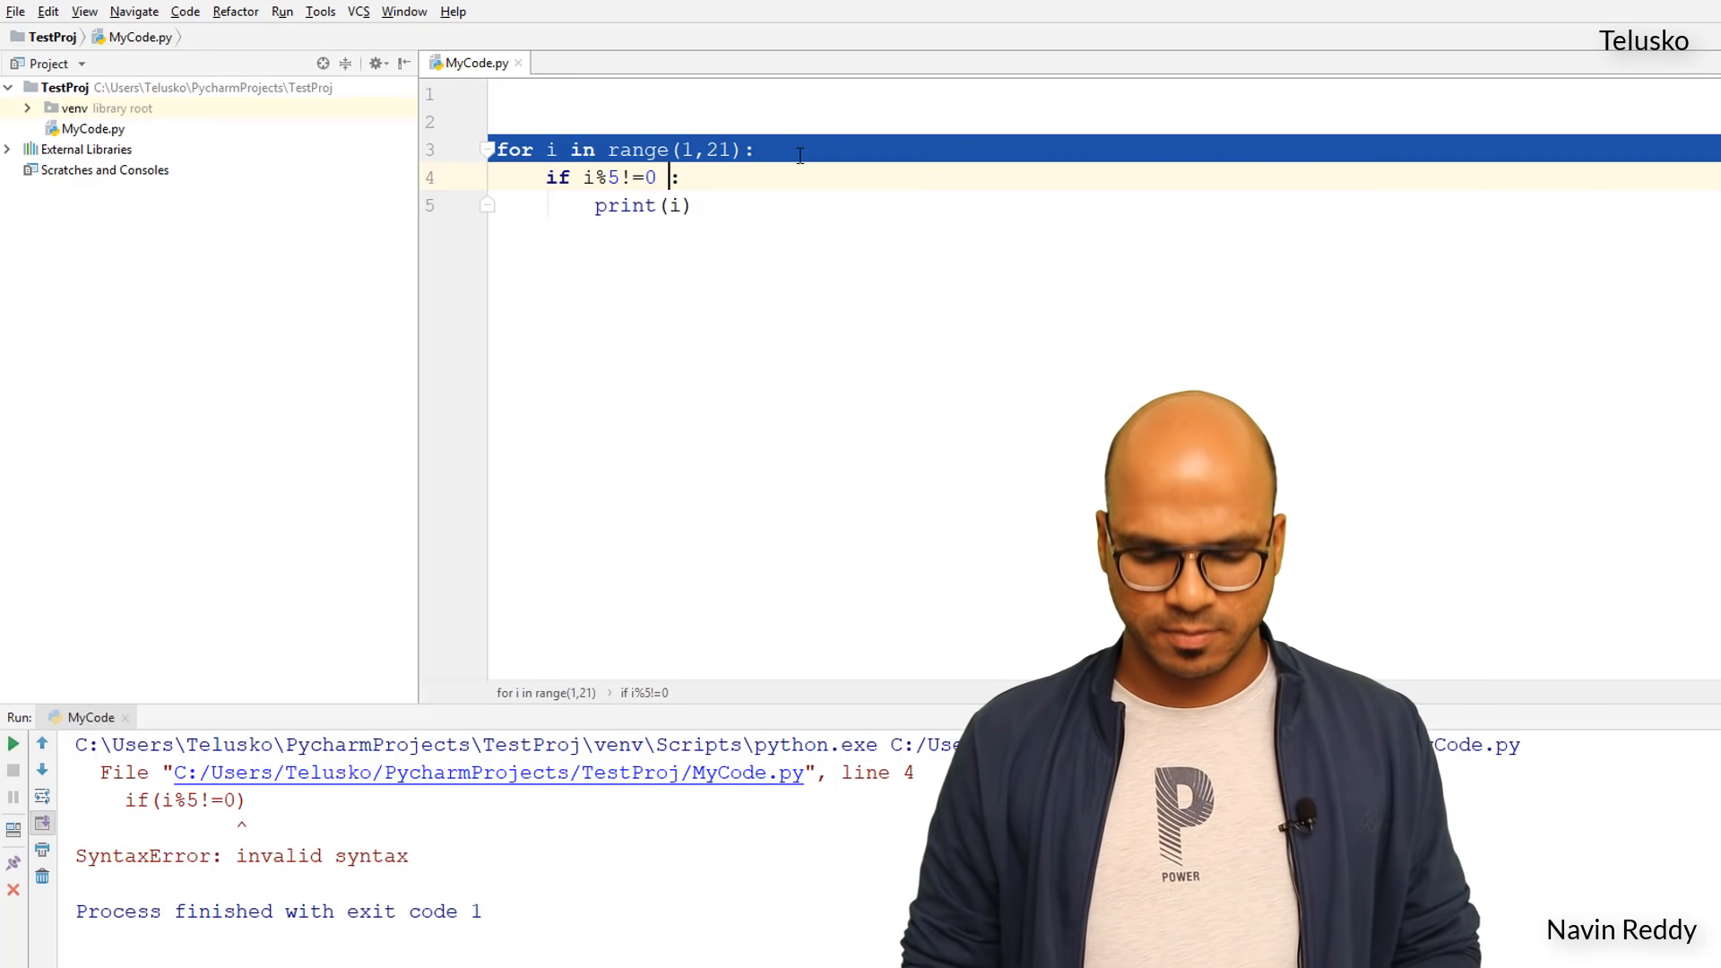
key(ctrl+shift+F10)
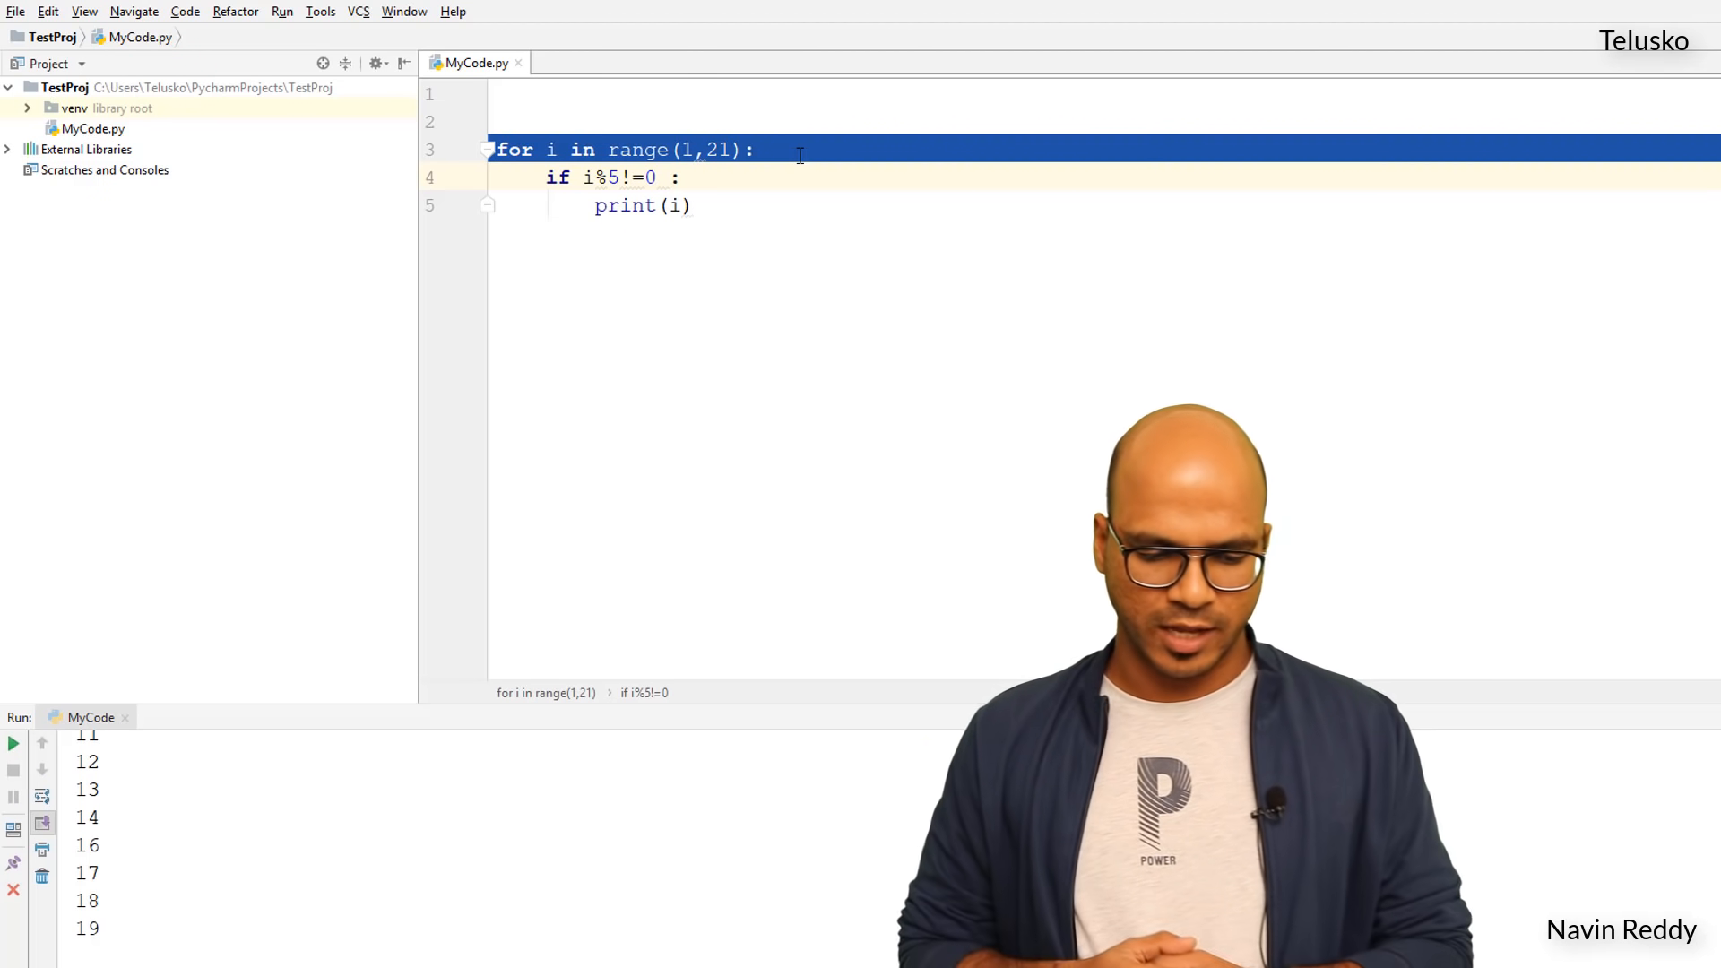
scroll(335, 809, up, 5)
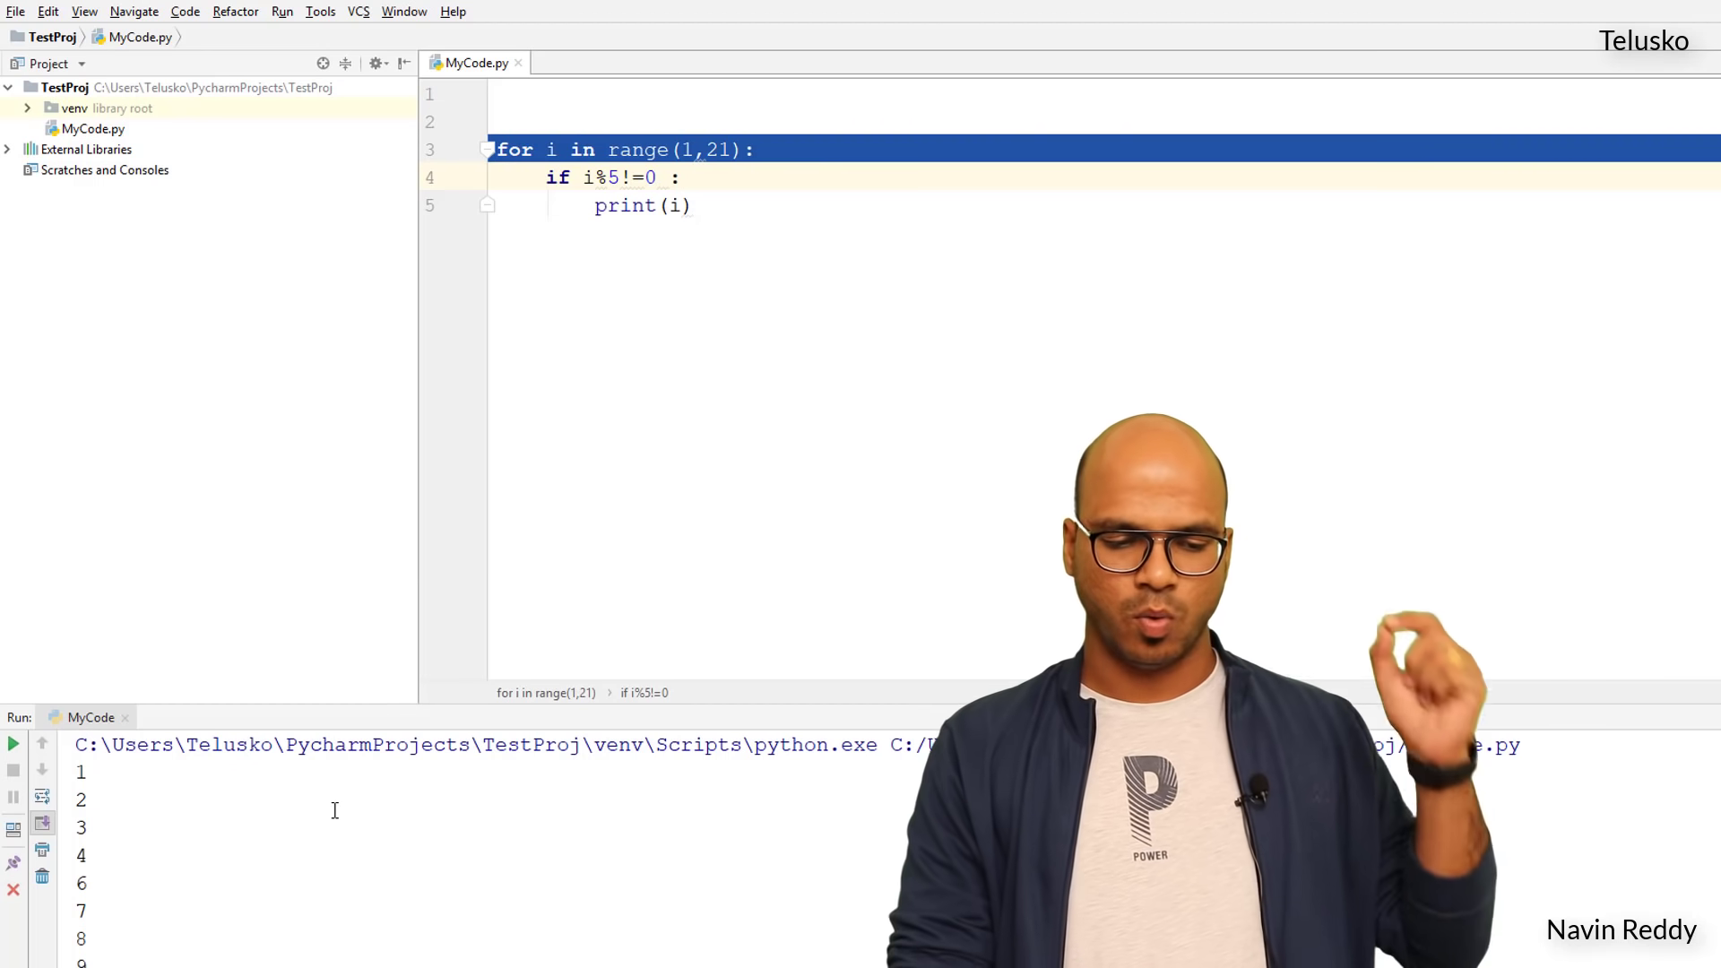